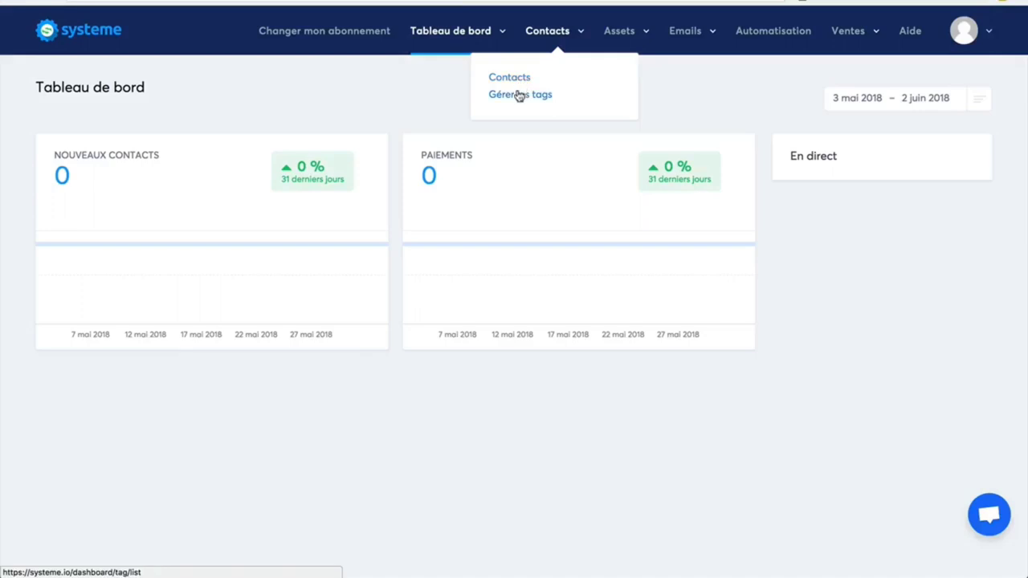
- Create a contact tag named "Prospects" with "Prospects" as its unsubscribe text, and save it
{"action": "left_click", "coordinate": [518, 95]}
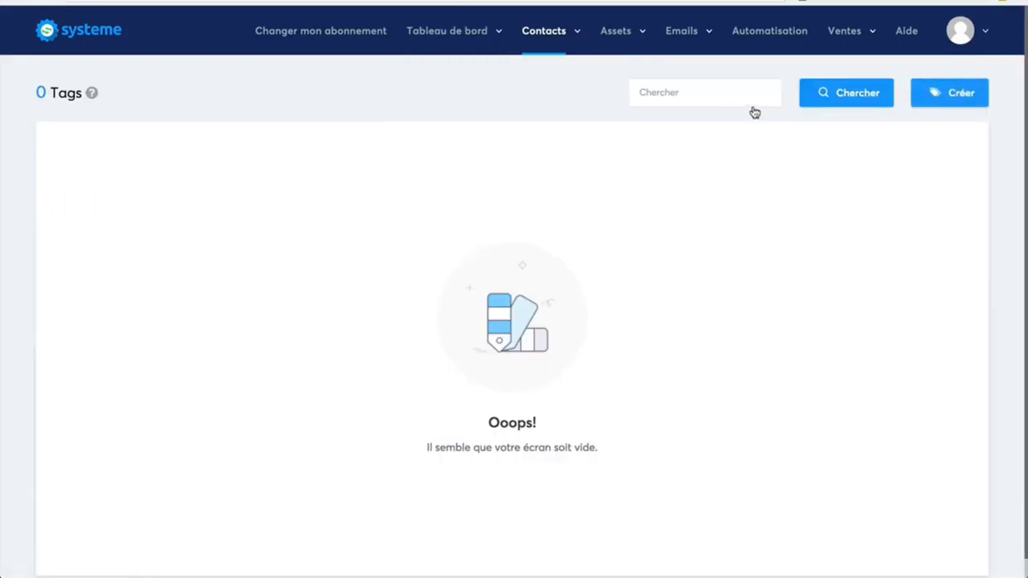
{"action": "left_click", "coordinate": [951, 94]}
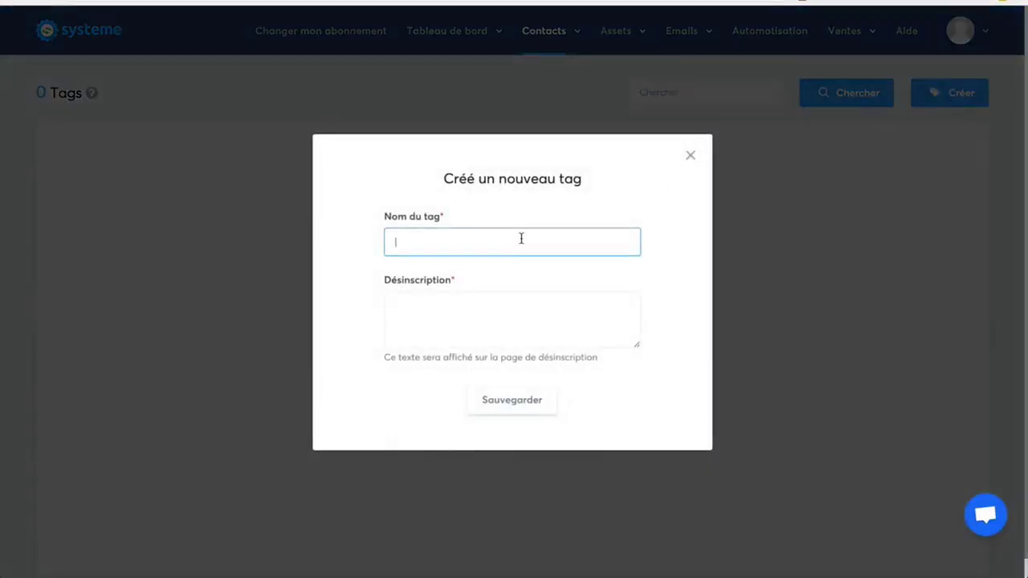
{"action": "type", "text": "Prospects"}
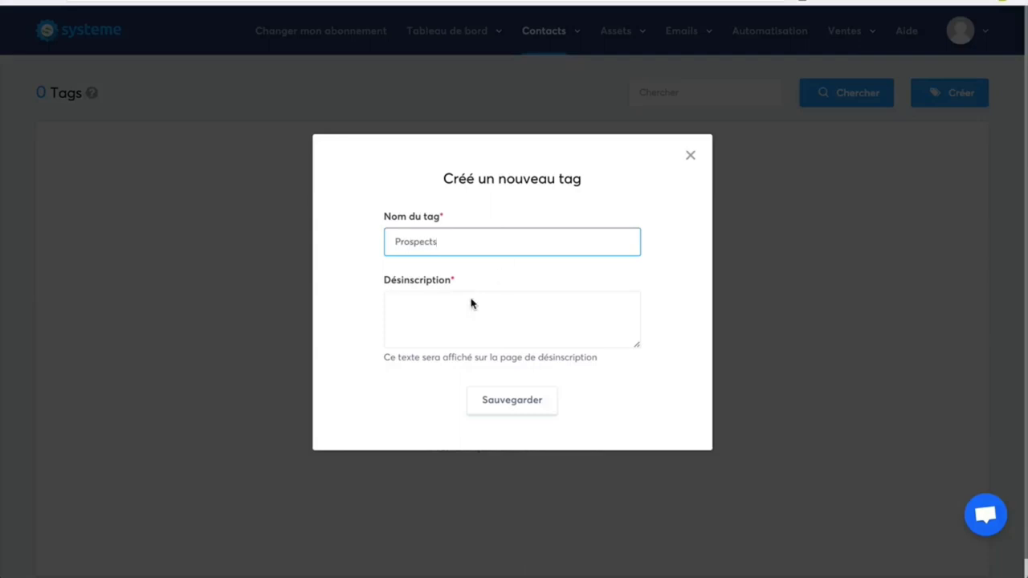
{"action": "double_click", "coordinate": [407, 235]}
{"action": "key", "text": "ctrl+c"}
{"action": "left_click", "coordinate": [409, 305]}
{"action": "key", "text": "ctrl+v"}
{"action": "left_click", "coordinate": [535, 404]}
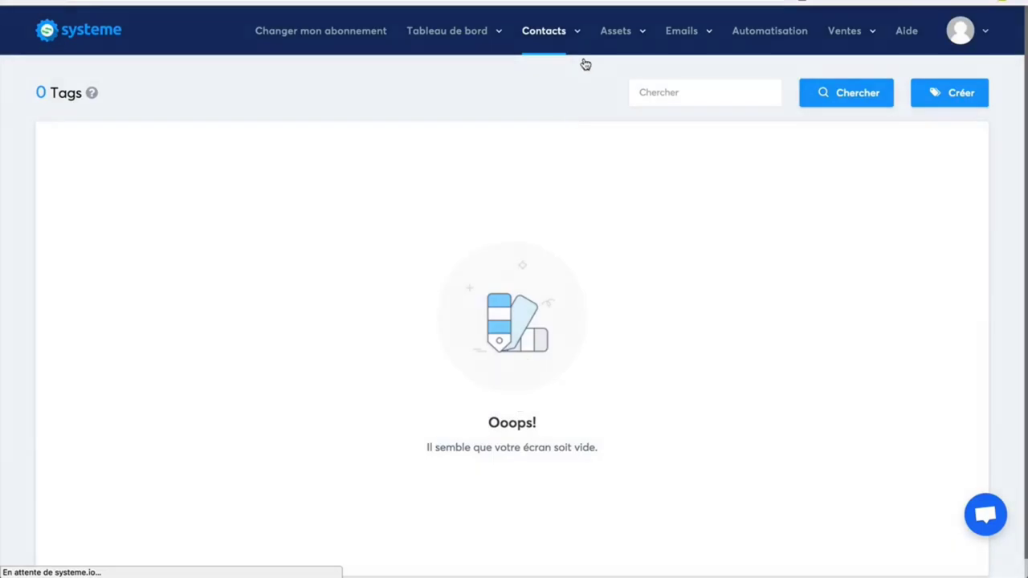
- Create a second contact tag named "Clients" with "Clients" as its unsubscribe text, and save it
{"action": "mouse_move", "coordinate": [566, 38]}
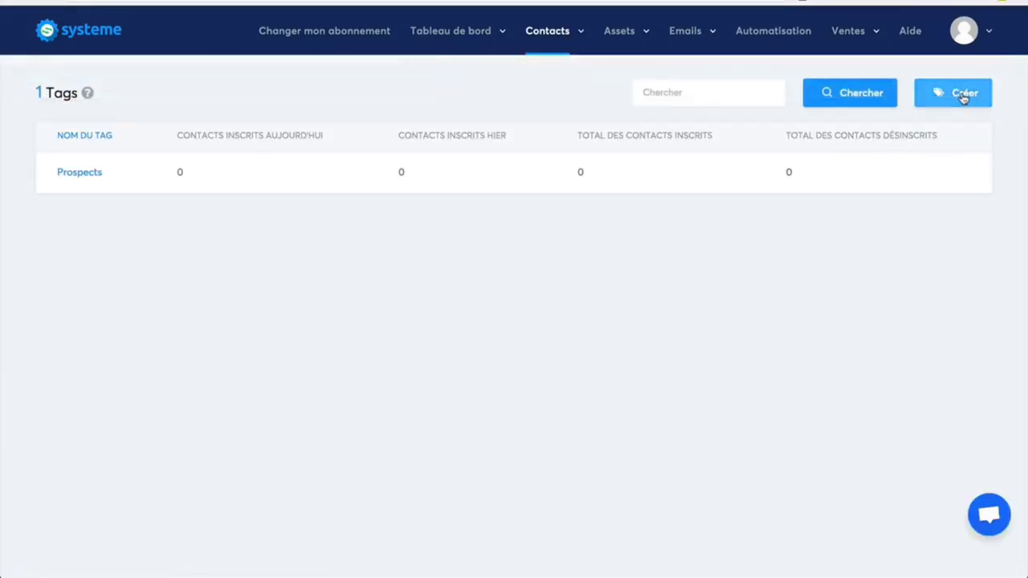
{"action": "left_click", "coordinate": [959, 94]}
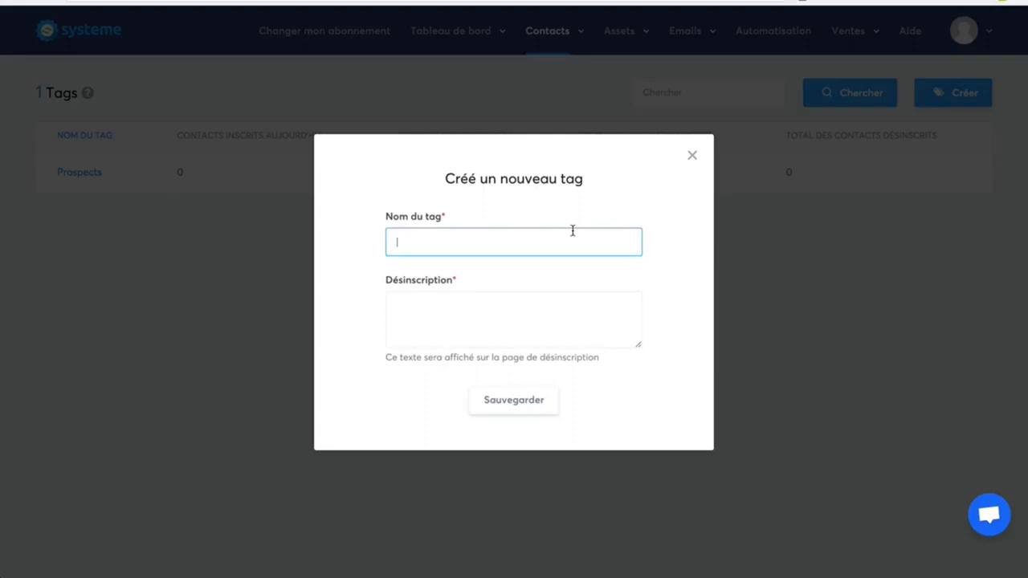
{"action": "type", "text": "Clients"}
{"action": "key", "text": "Tab"}
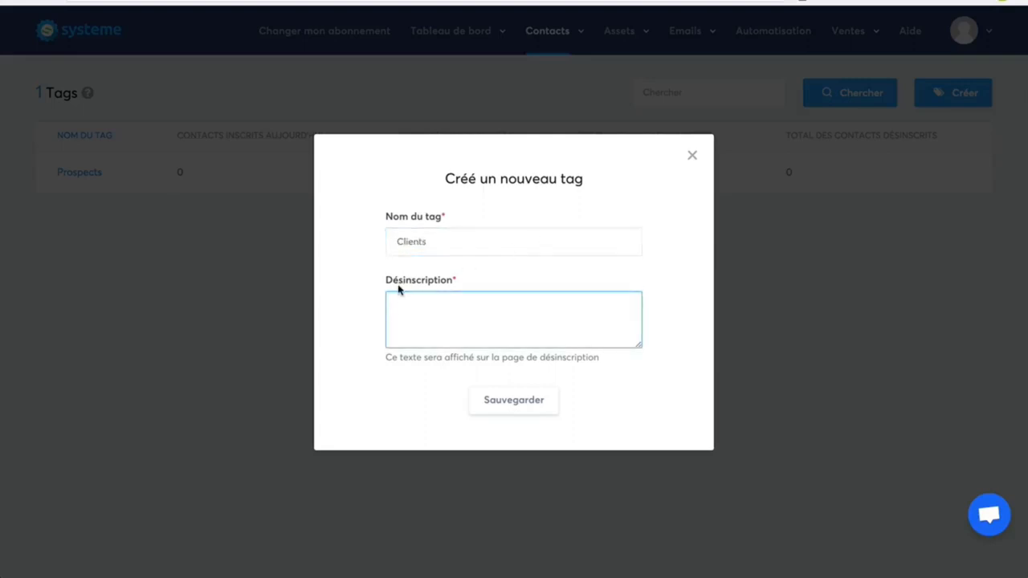
{"action": "double_click", "coordinate": [409, 239]}
{"action": "key", "text": "ctrl+c"}
{"action": "left_click", "coordinate": [404, 301]}
{"action": "key", "text": "ctrl+v"}
{"action": "left_click", "coordinate": [510, 407]}
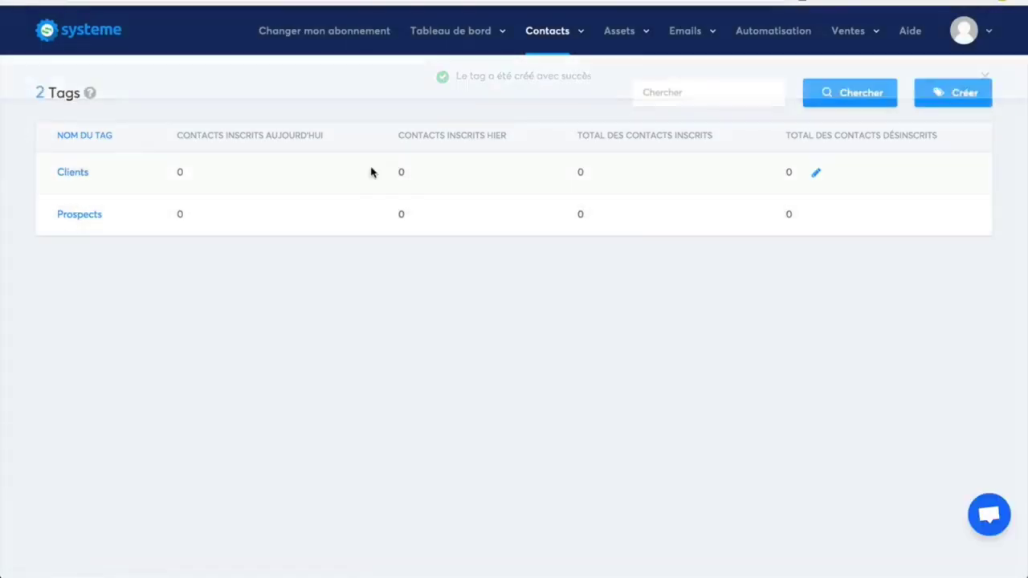
- Start a new capture page (Page de capture) based on the Video template
{"action": "mouse_move", "coordinate": [461, 40]}
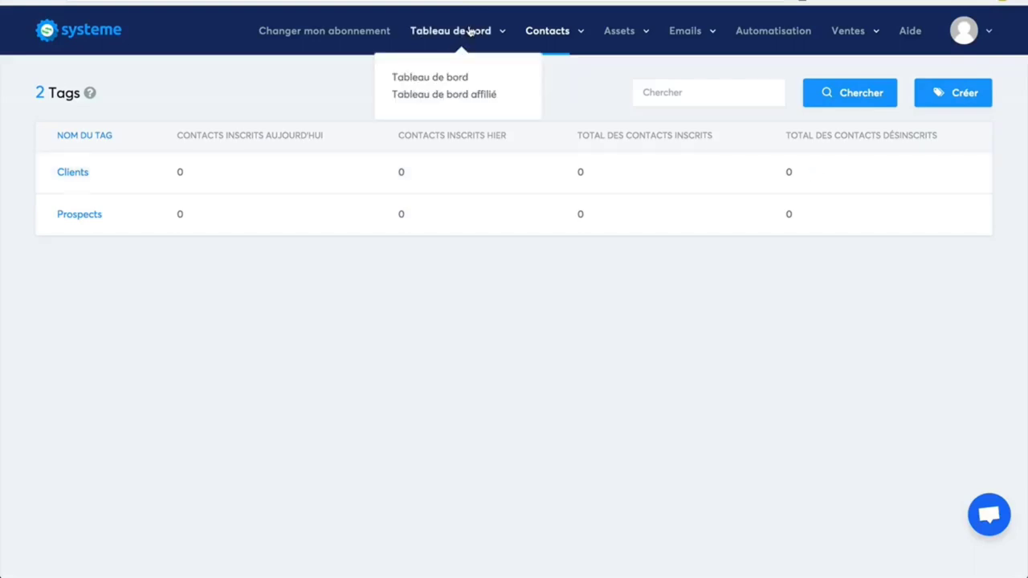
{"action": "mouse_move", "coordinate": [620, 40]}
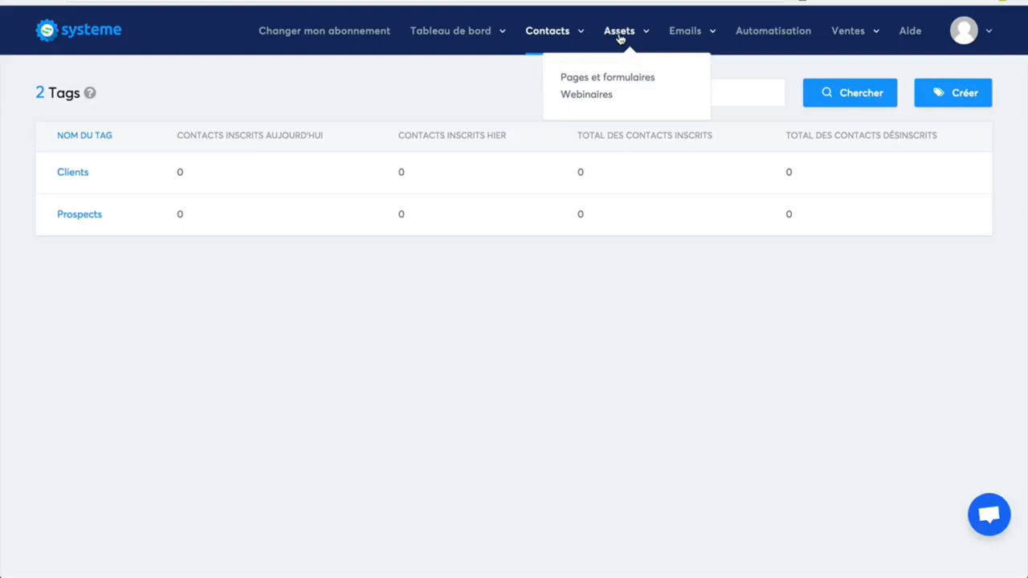
{"action": "left_click", "coordinate": [598, 77]}
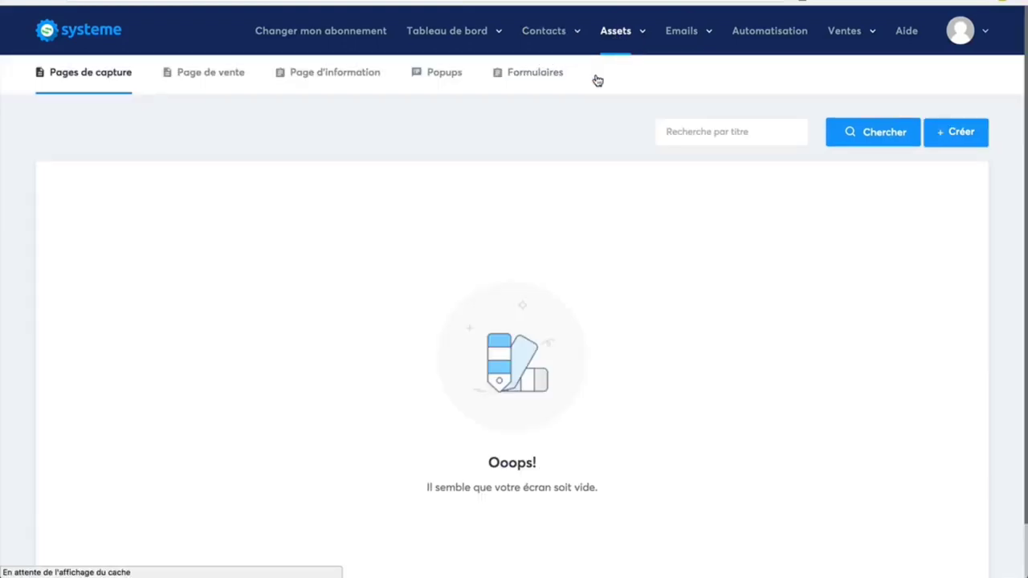
{"action": "left_click", "coordinate": [948, 134]}
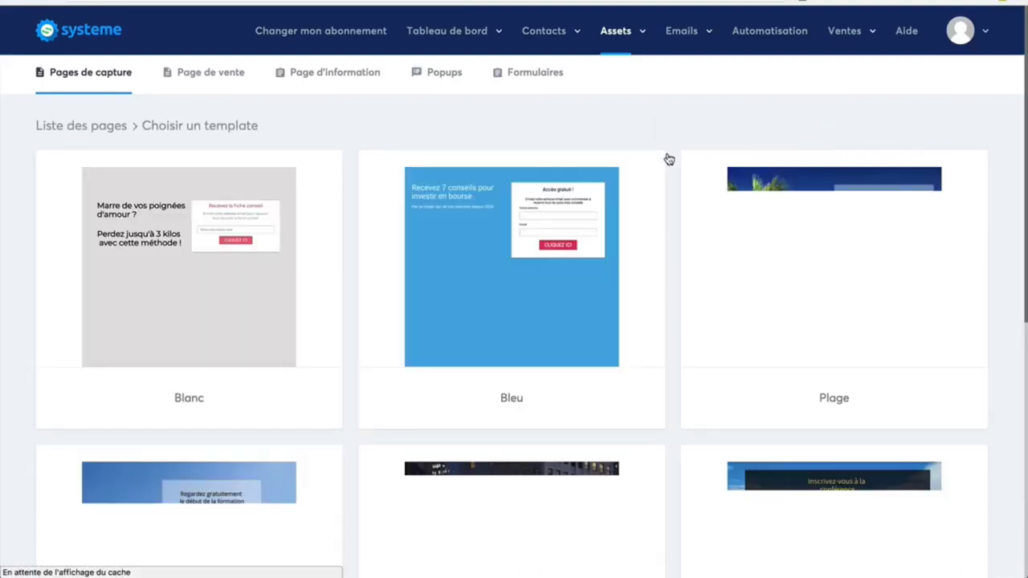
{"action": "scroll", "coordinate": [1003, 290], "scroll_direction": "down", "scroll_amount": 5}
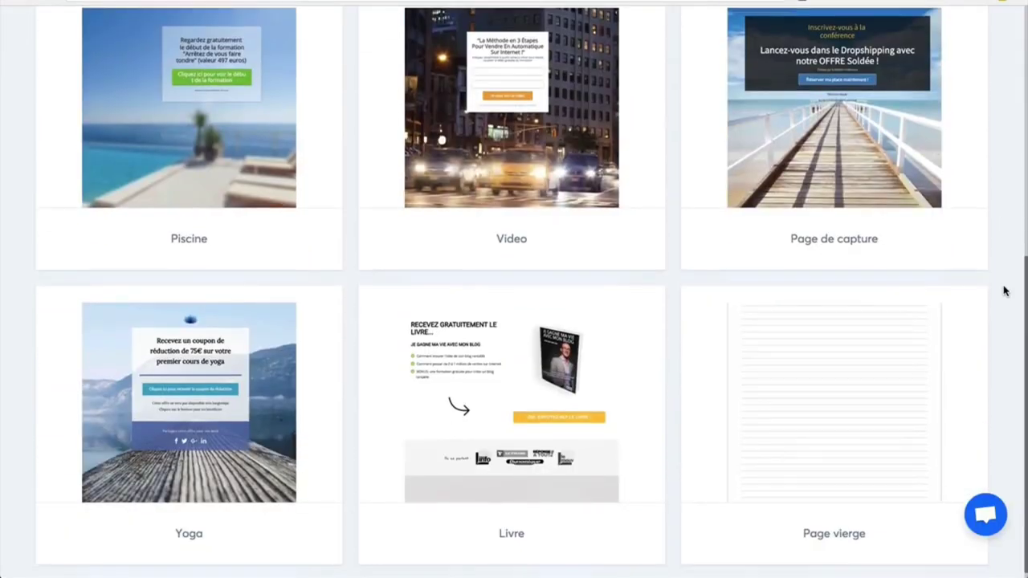
{"action": "scroll", "coordinate": [1003, 290], "scroll_direction": "up", "scroll_amount": 4}
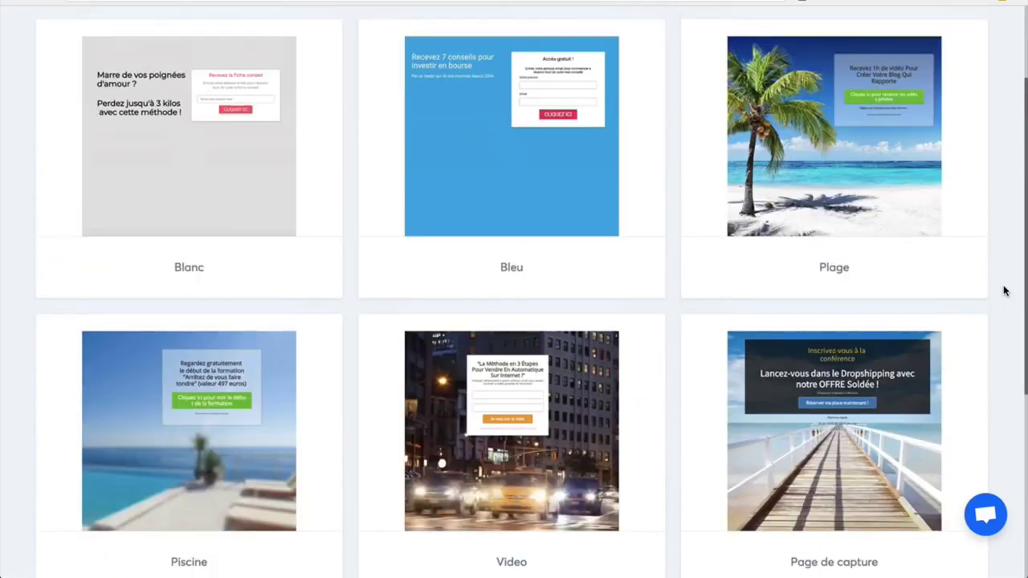
{"action": "mouse_move", "coordinate": [582, 434]}
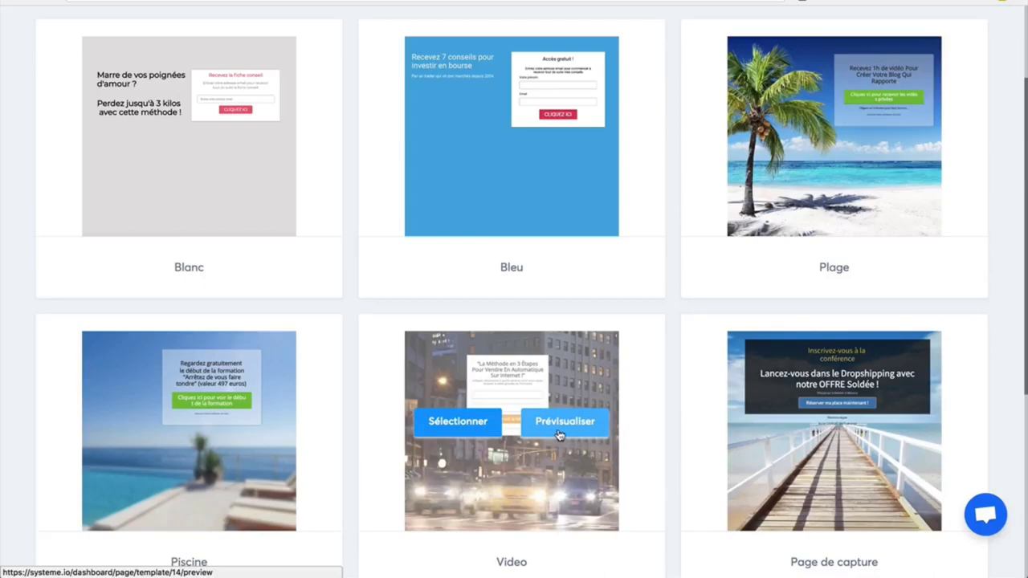
{"action": "left_click", "coordinate": [468, 424]}
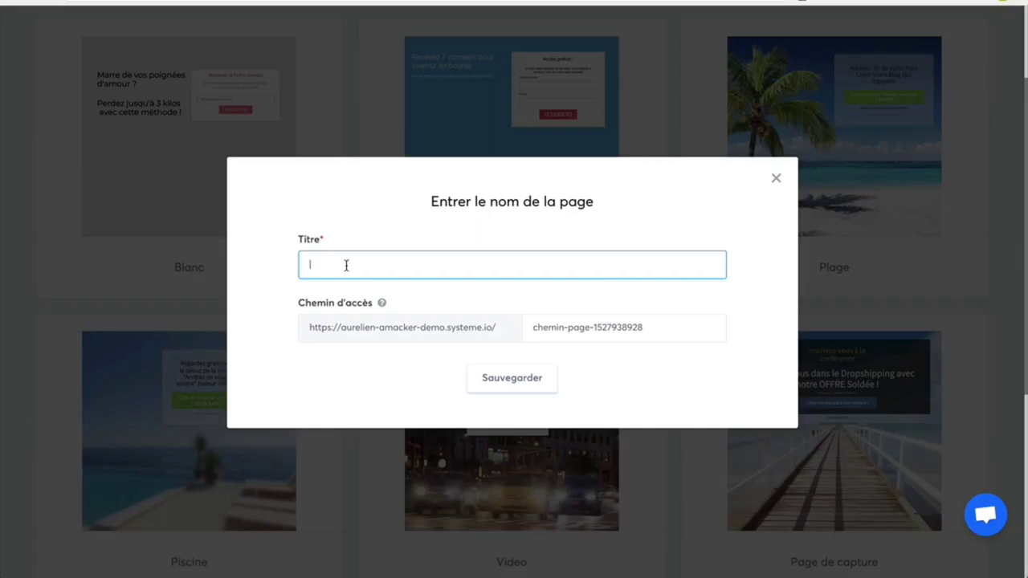
- Title the page "Téléchargez le guide gratuit", set its path to guide-gratuit, and save it
{"action": "type", "text": "Syst"}
{"action": "key", "text": "BackSpace"}
{"action": "key", "text": "BackSpace"}
{"action": "key", "text": "BackSpace"}
{"action": "type", "text": "Téléchargez le dui"}
{"action": "key", "text": "BackSpace"}
{"action": "type", "text": "guid egratuit"}
{"action": "left_click", "coordinate": [393, 263]}
{"action": "key", "text": "BackSpace"}
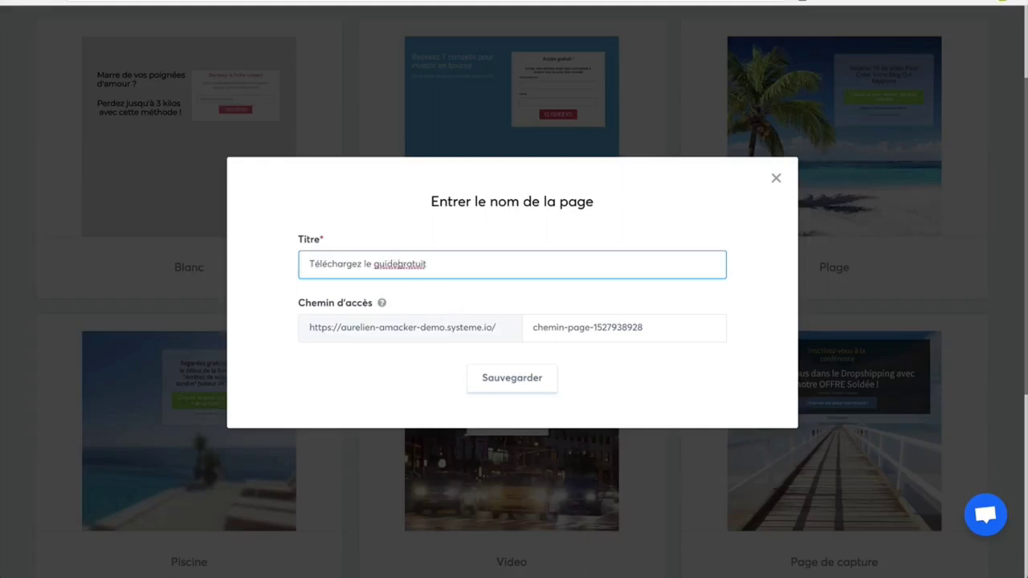
{"action": "key", "text": "Tab"}
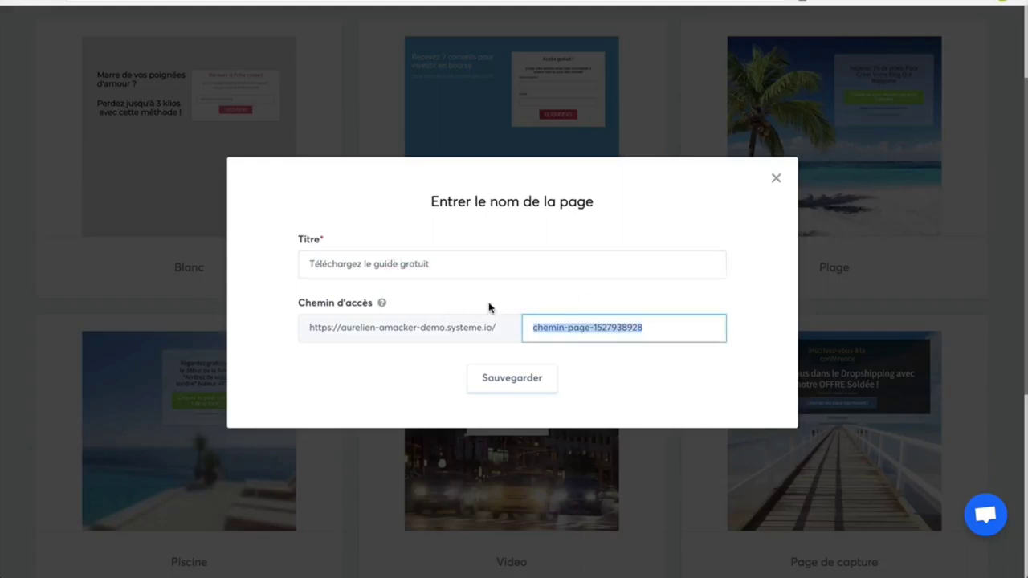
{"action": "type", "text": "guide-gratuit"}
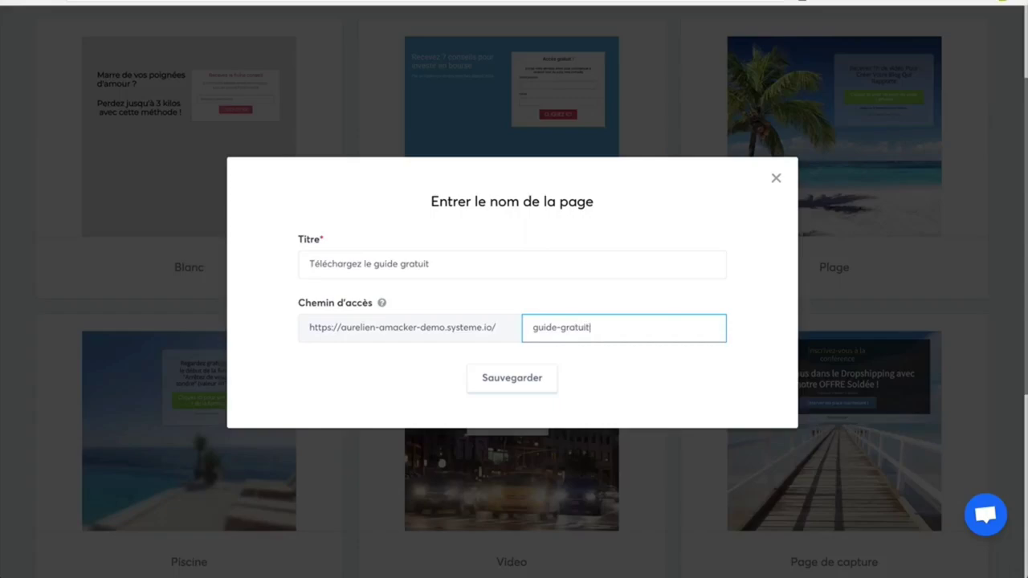
{"action": "left_click", "coordinate": [516, 378]}
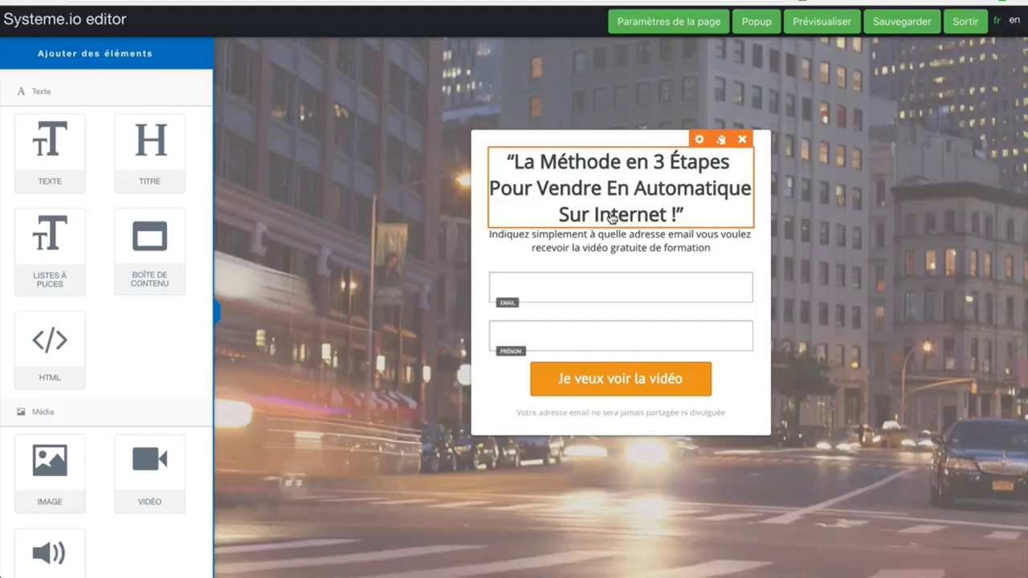
- Replace "Vendre En Automatique Sur Internet" in the page headline with "maigrir rapidement"
{"action": "left_click", "coordinate": [640, 189]}
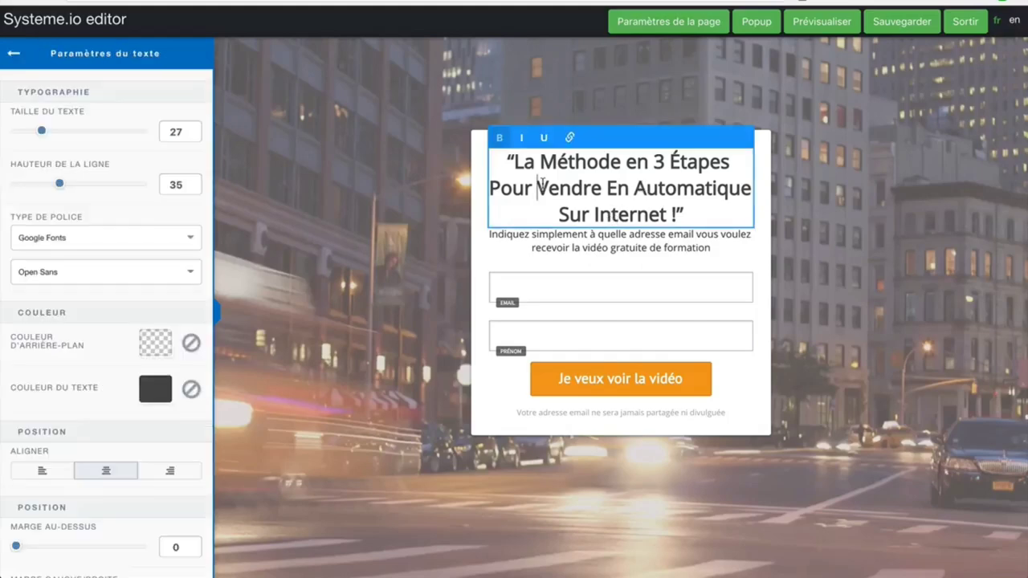
{"action": "left_click_drag", "start_coordinate": [538, 188], "coordinate": [664, 205]}
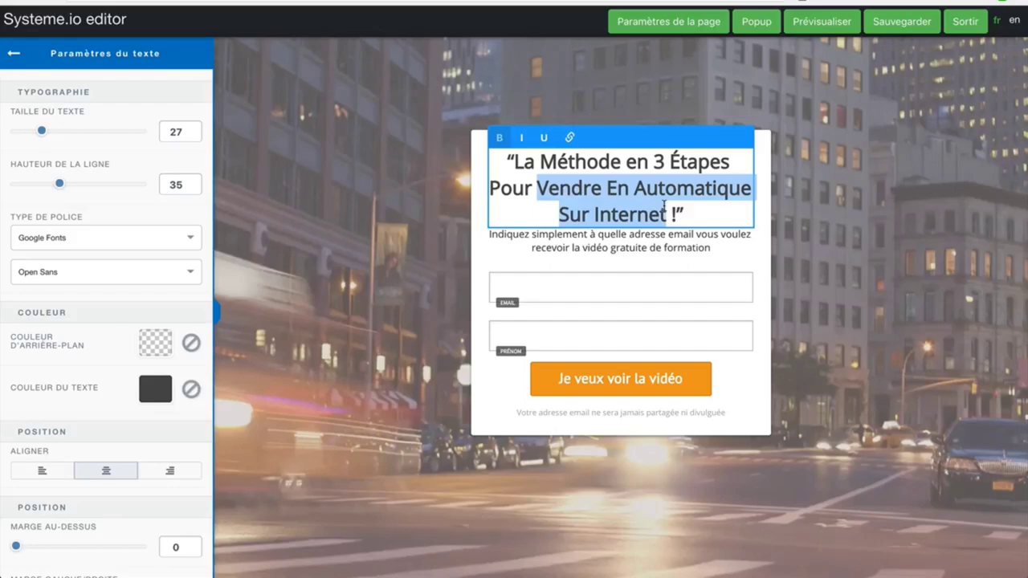
{"action": "type", "text": "mi"}
{"action": "key", "text": "BackSpace"}
{"action": "type", "text": "ag"}
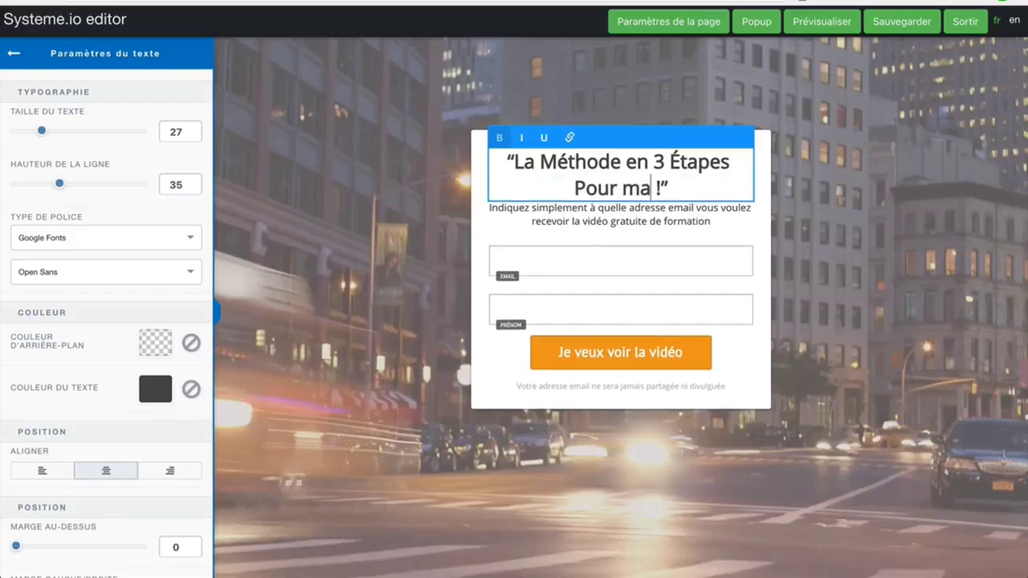
{"action": "key", "text": "BackSpace"}
{"action": "type", "text": "igrir "}
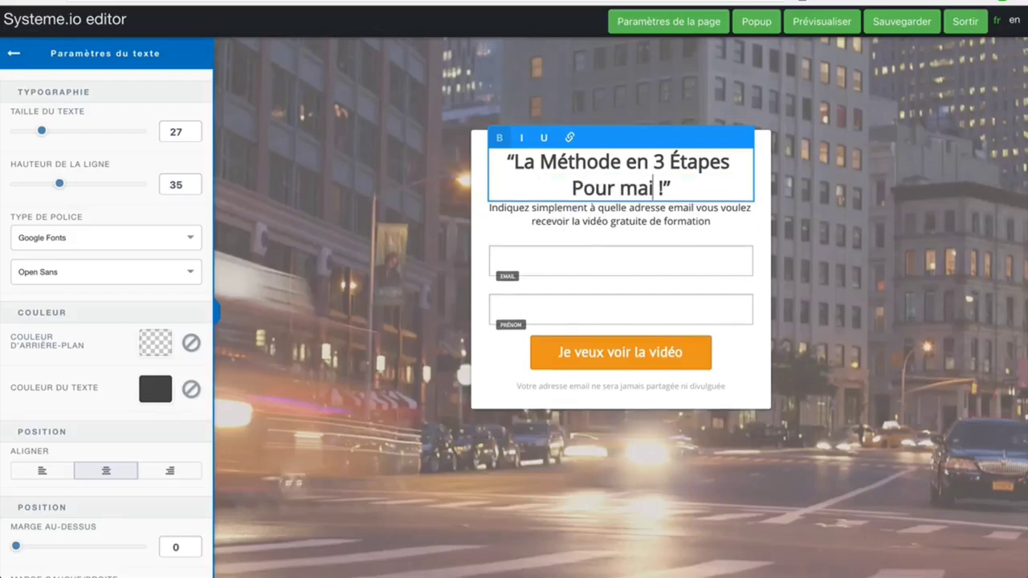
{"action": "type", "text": "rapidement"}
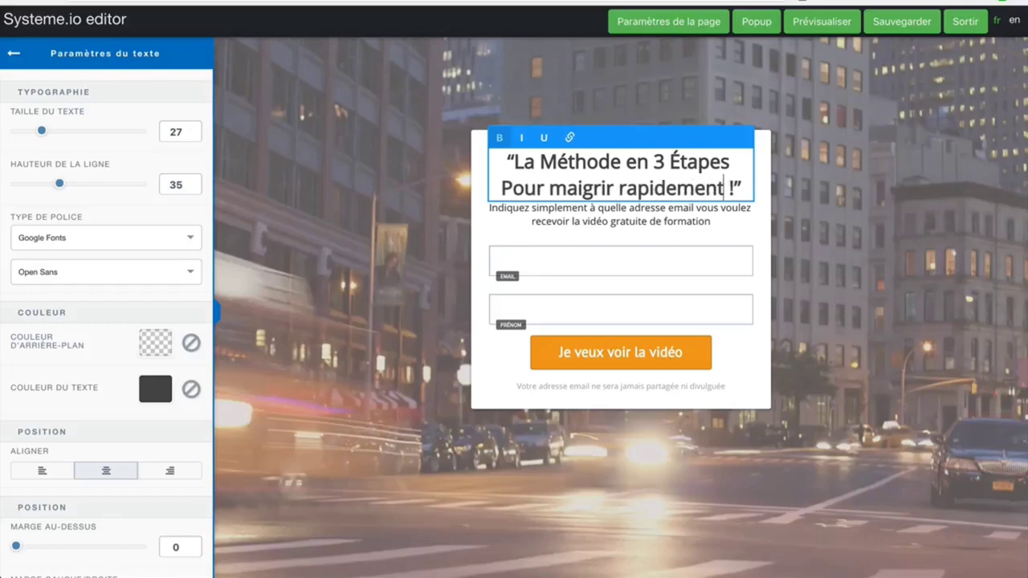
- Change the capital initials of "Pour", "Méthode" and "Étapes" in the headline to lowercase
{"action": "key", "text": "ctrl+Left"}
{"action": "key", "text": "ctrl+Left"}
{"action": "key", "text": "ctrl+Left"}
{"action": "key", "text": "Delete"}
{"action": "type", "text": "p"}
{"action": "left_click", "coordinate": [560, 161]}
{"action": "key", "text": "BackSpace"}
{"action": "type", "text": "m"}
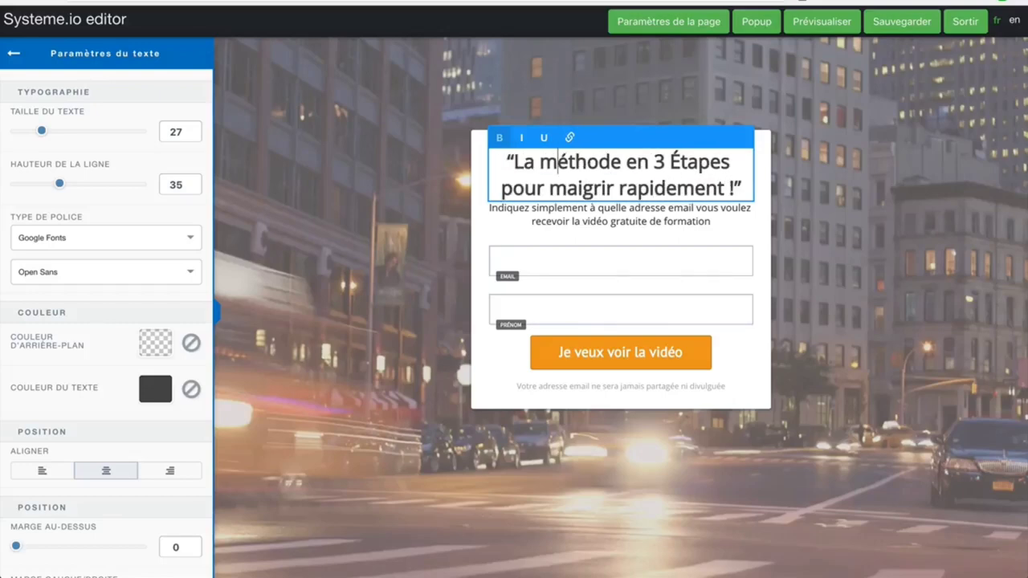
{"action": "left_click", "coordinate": [681, 161]}
{"action": "key", "text": "BackSpace"}
{"action": "type", "text": "é"}
{"action": "left_click", "coordinate": [643, 217]}
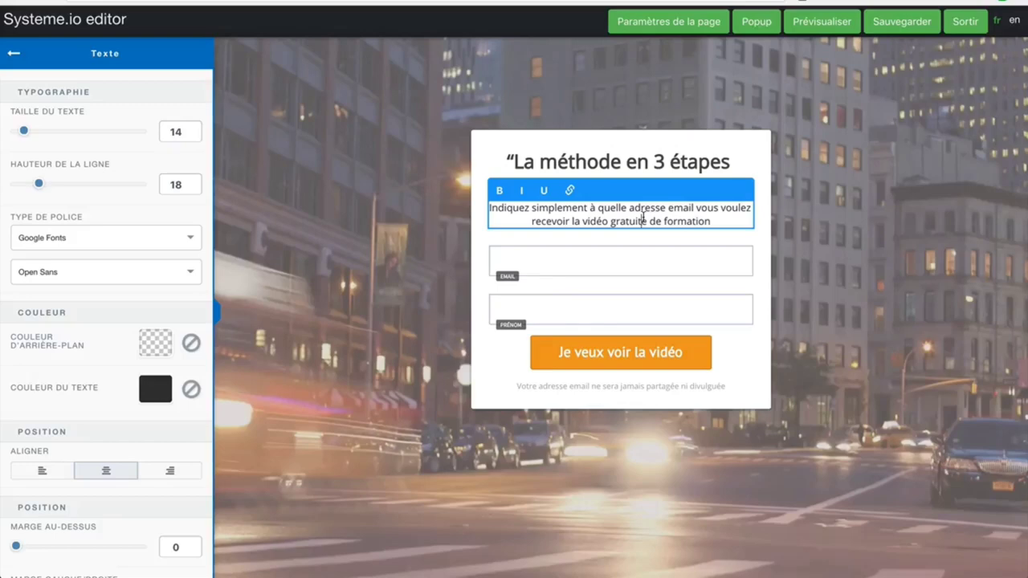
{"action": "left_click", "coordinate": [834, 243]}
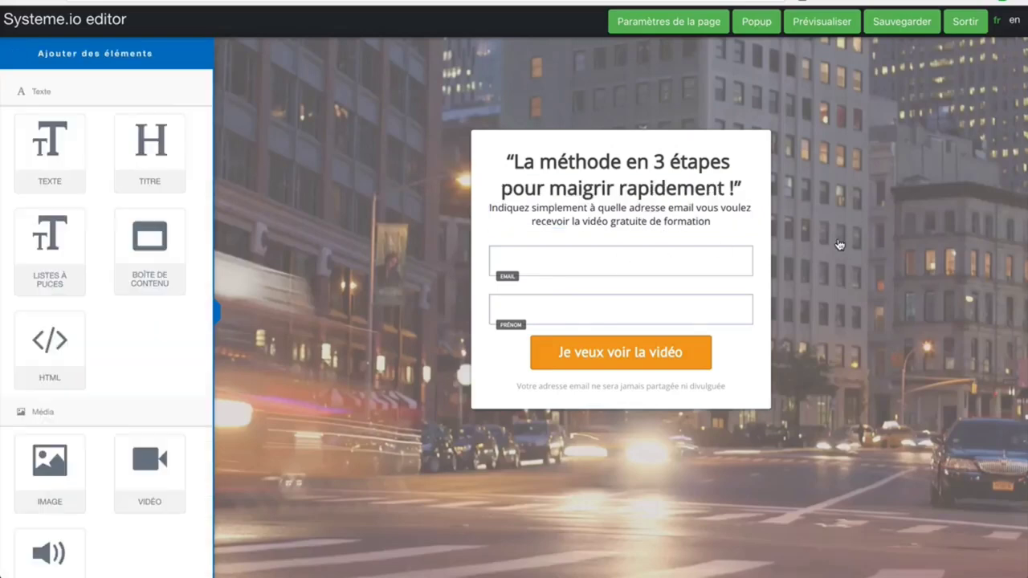
- Delete the Prénom field from the capture form, save the page and exit the editor
{"action": "left_click", "coordinate": [677, 261]}
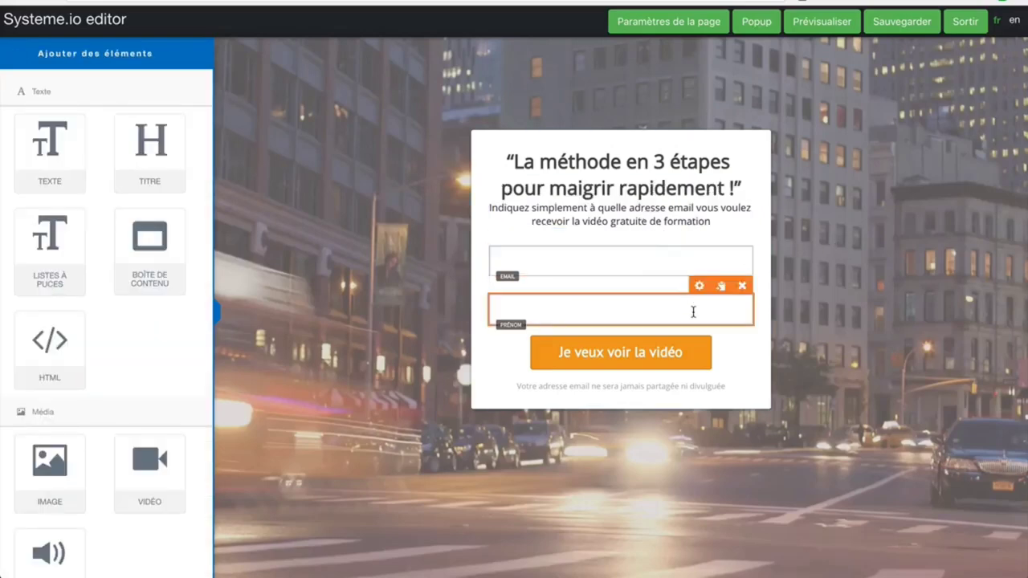
{"action": "left_click", "coordinate": [742, 285]}
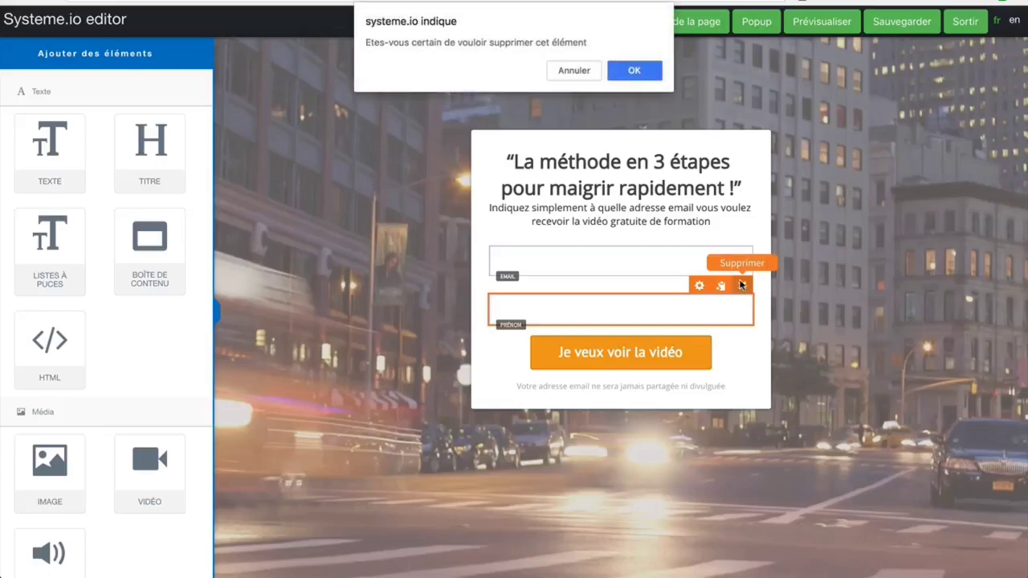
{"action": "left_click", "coordinate": [634, 71]}
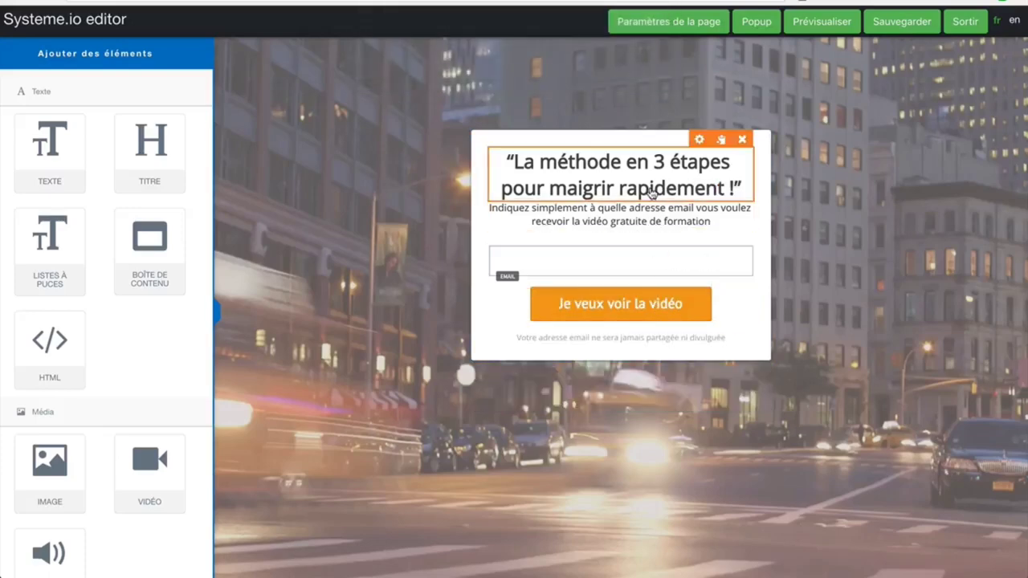
{"action": "left_click", "coordinate": [902, 24]}
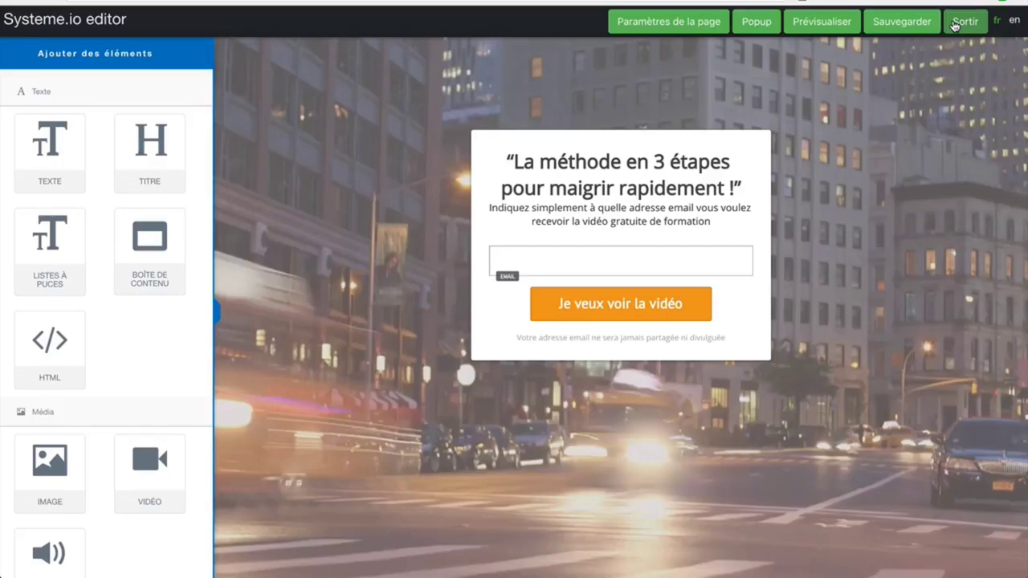
{"action": "left_click", "coordinate": [953, 25]}
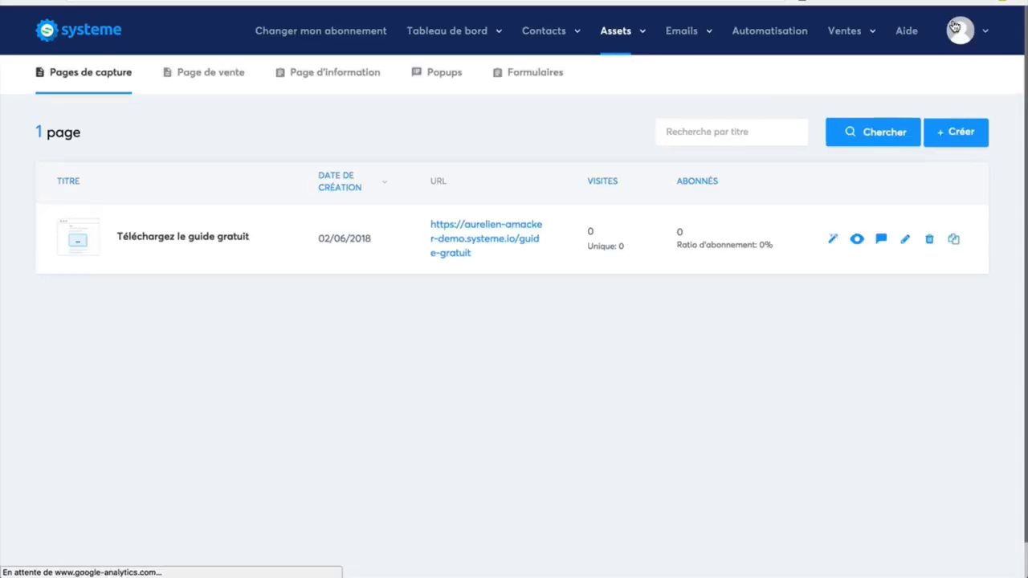
- Open the automation rules and filter them by the Formulaire souscrit trigger type
{"action": "left_click", "coordinate": [771, 32]}
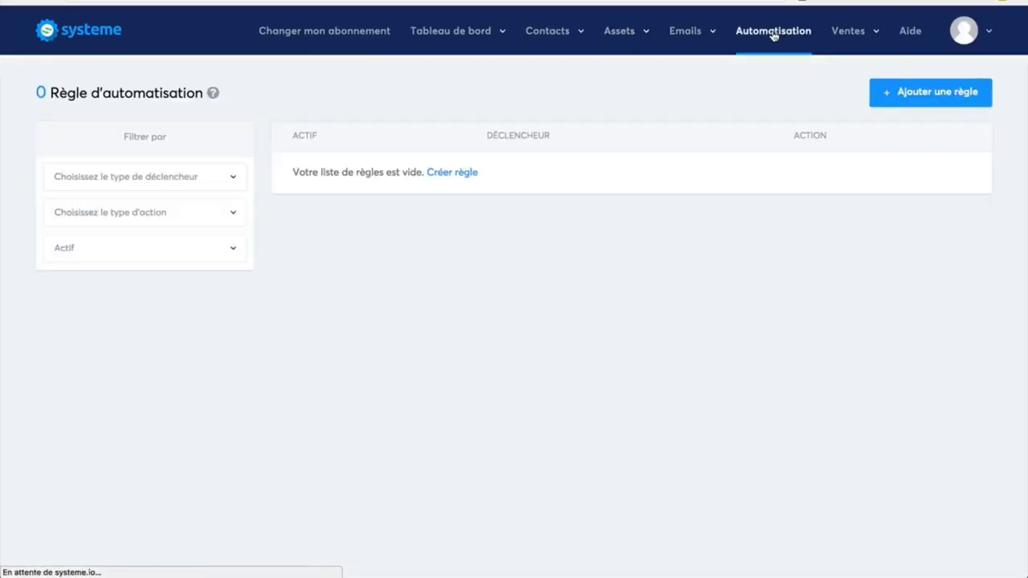
{"action": "left_click", "coordinate": [198, 182]}
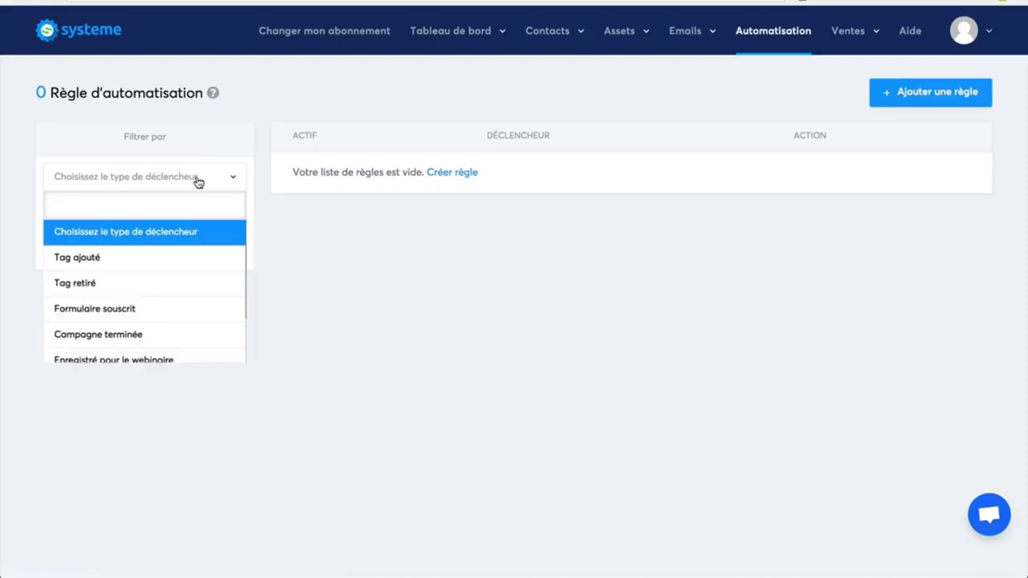
{"action": "left_click", "coordinate": [133, 306]}
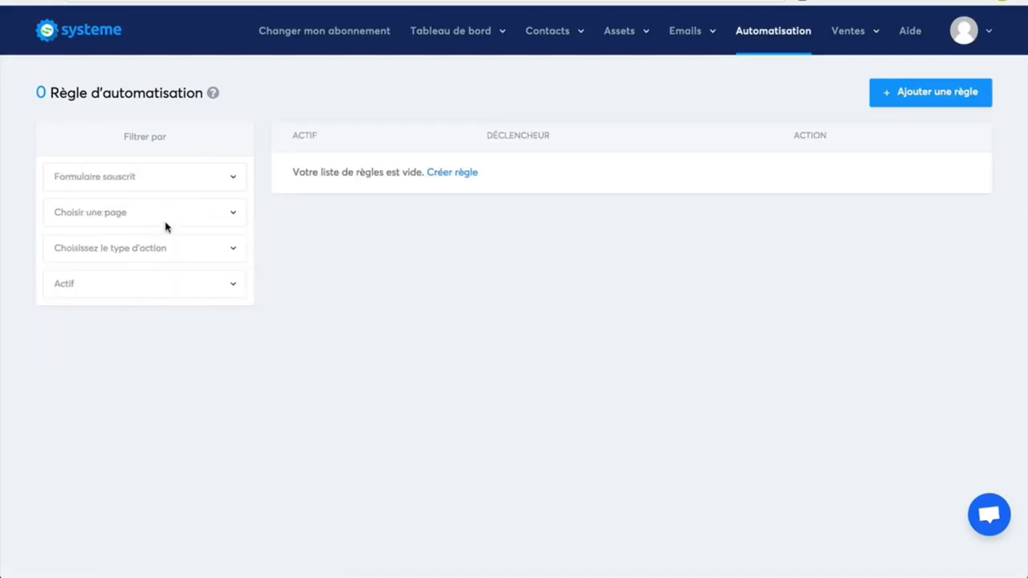
{"action": "left_click", "coordinate": [163, 254]}
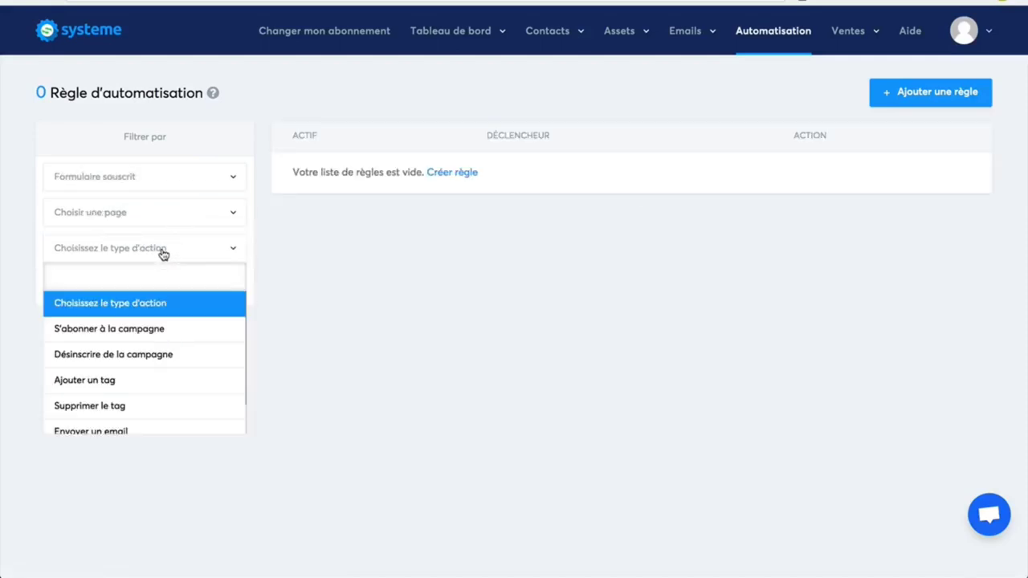
{"action": "left_click", "coordinate": [334, 280]}
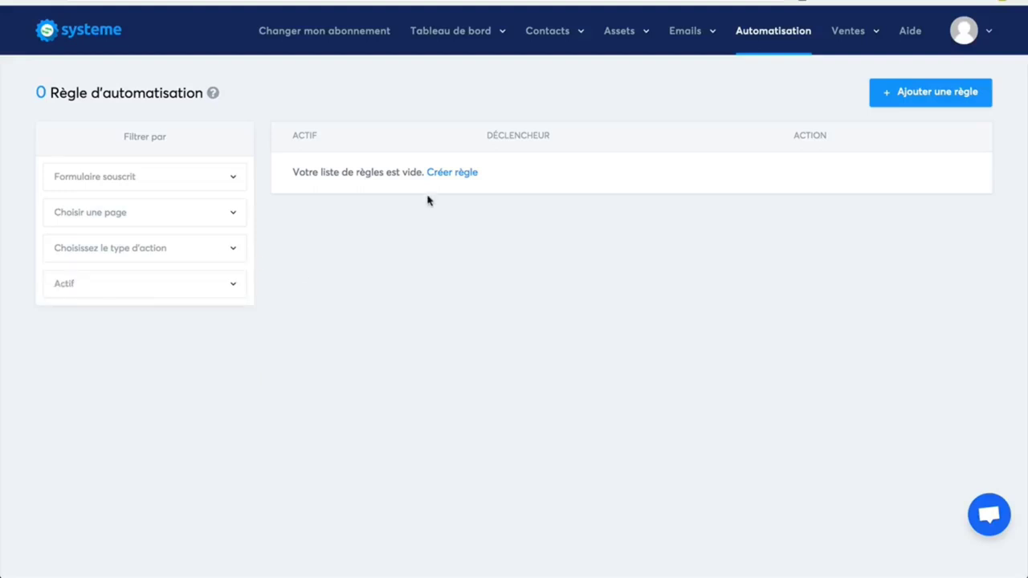
- Start a new automation rule with the Formulaire souscrit trigger on the page "Téléchargez le guide gratuit"
{"action": "left_click", "coordinate": [906, 100]}
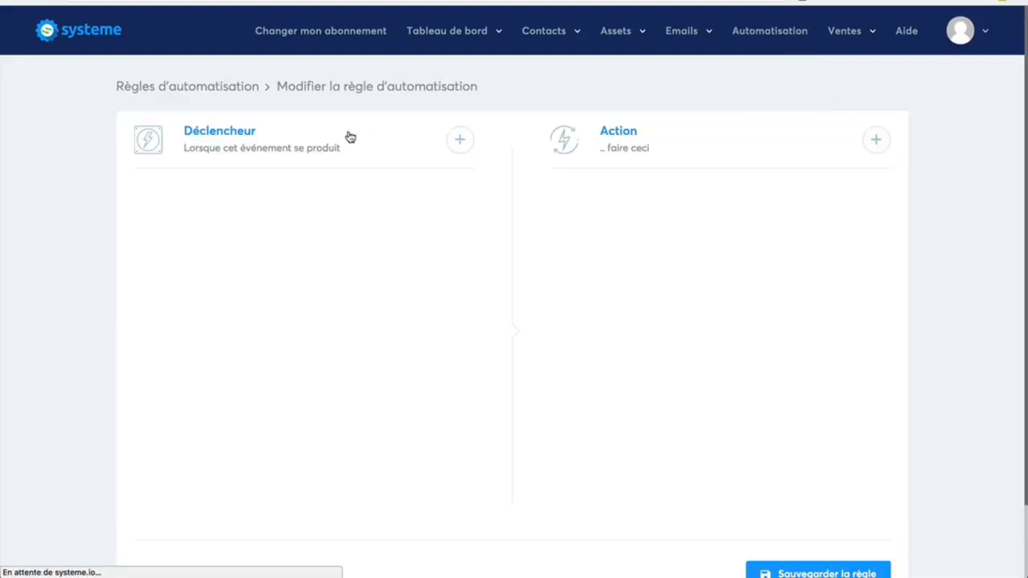
{"action": "left_click", "coordinate": [460, 140]}
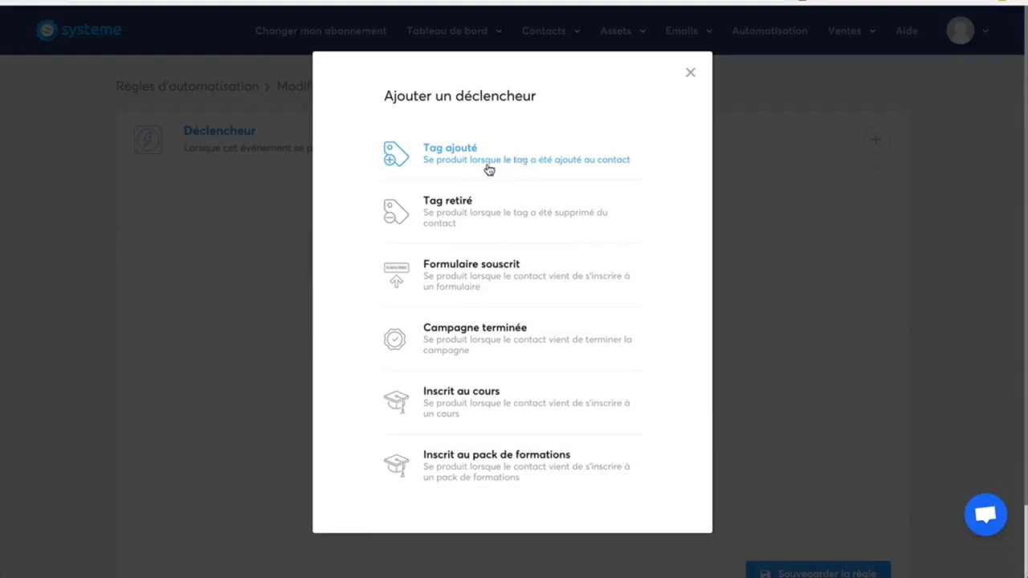
{"action": "left_click", "coordinate": [469, 281]}
{"action": "left_click", "coordinate": [361, 282]}
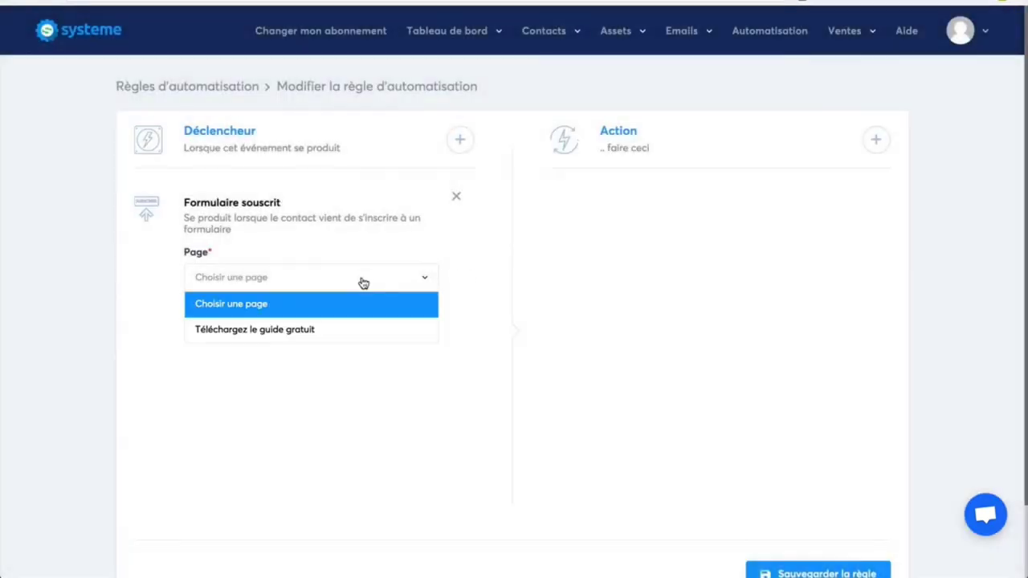
{"action": "left_click", "coordinate": [353, 329]}
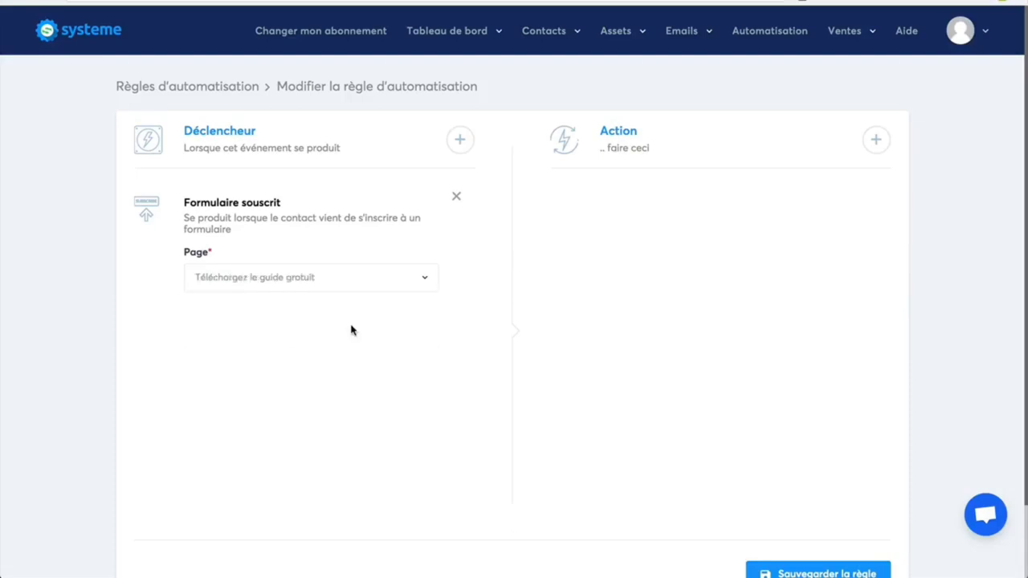
- Give the rule an Ajouter un tag action with the Prospects tag and save the rule
{"action": "left_click", "coordinate": [875, 140]}
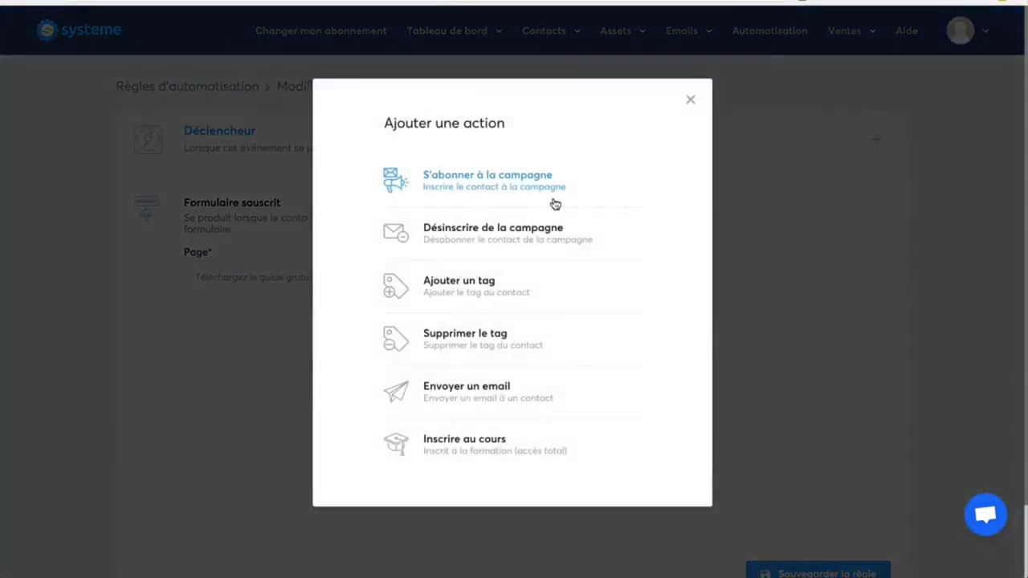
{"action": "left_click", "coordinate": [462, 291]}
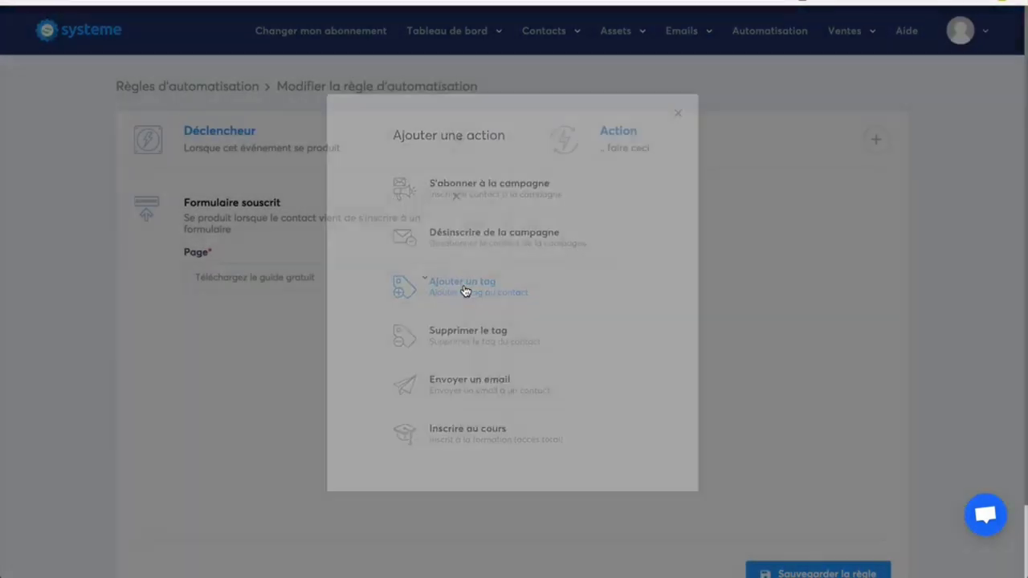
{"action": "left_click", "coordinate": [692, 266]}
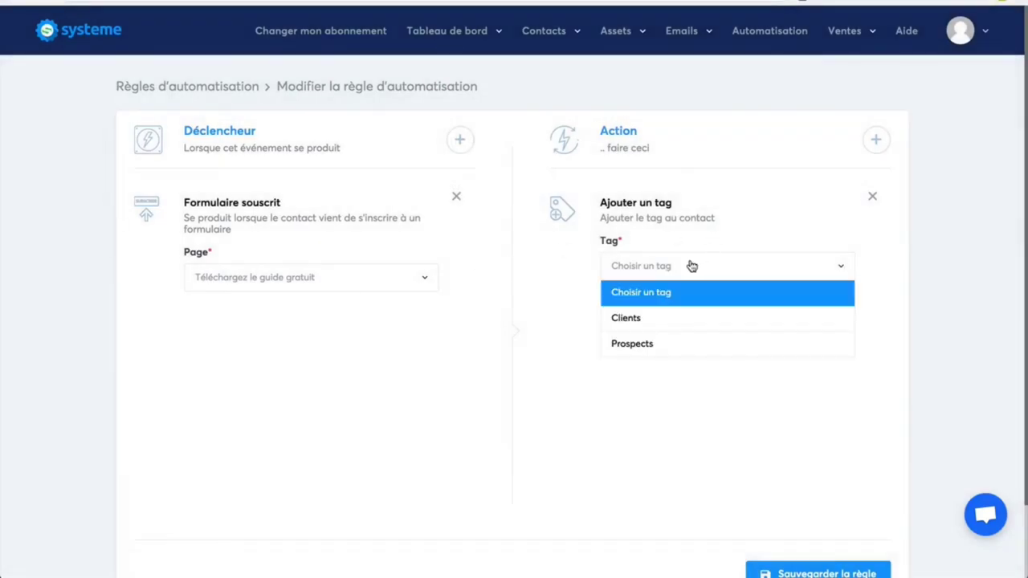
{"action": "left_click", "coordinate": [656, 345]}
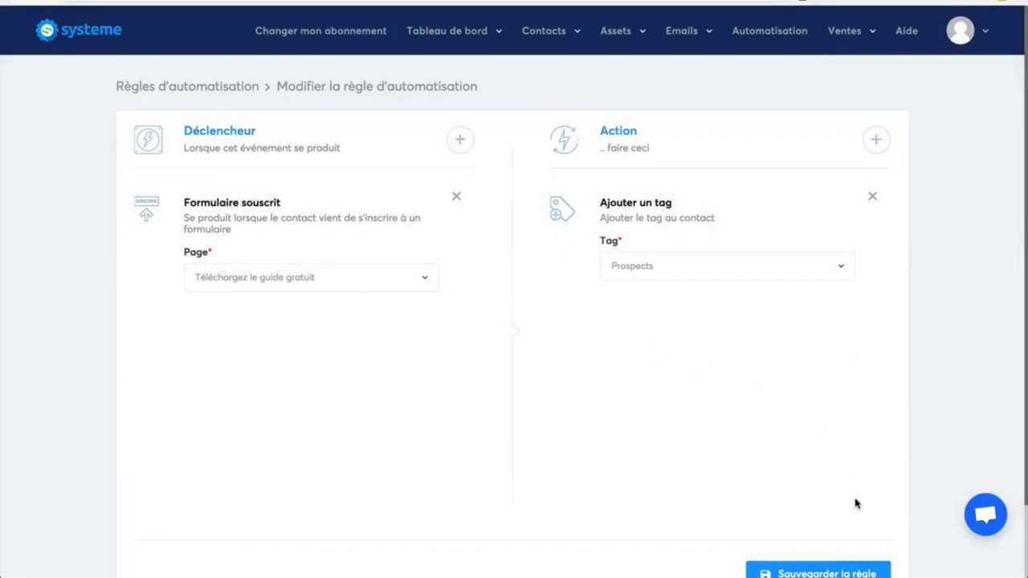
{"action": "scroll", "coordinate": [851, 507], "scroll_direction": "down", "scroll_amount": 1}
{"action": "left_click", "coordinate": [814, 534]}
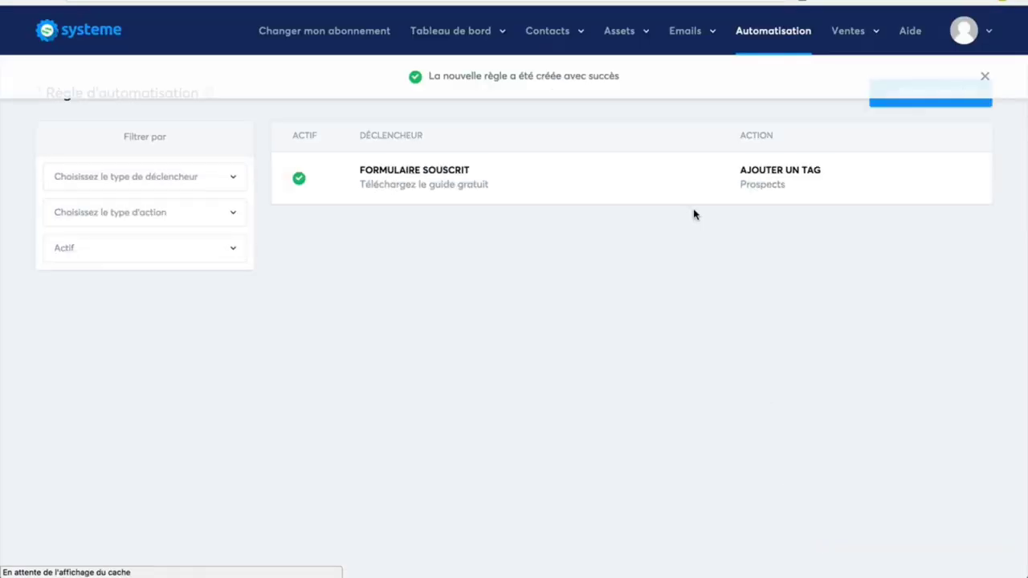
- Start a new training course in Mes formations and name it "Maigrir en 31 jours"
{"action": "mouse_move", "coordinate": [550, 39]}
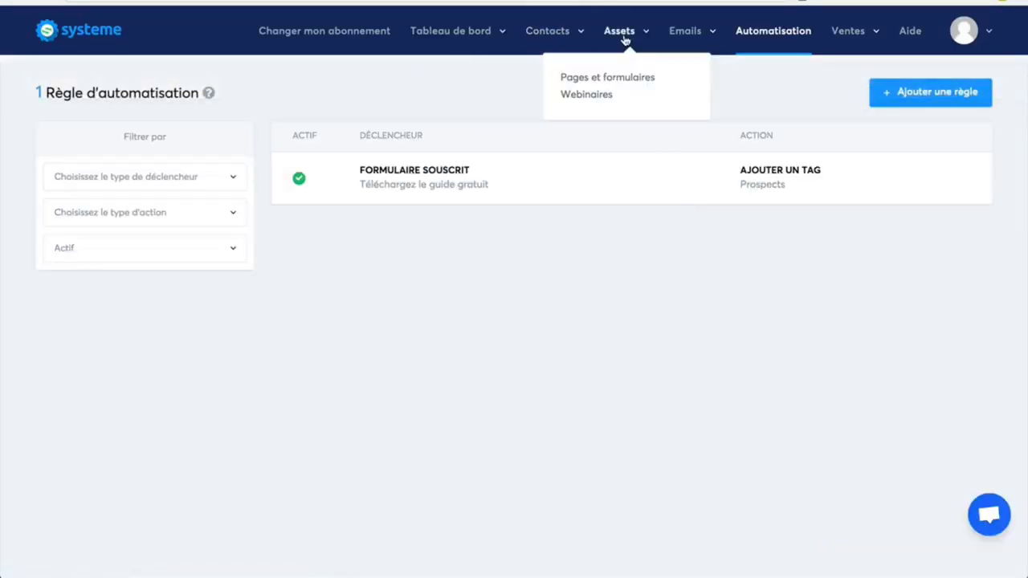
{"action": "mouse_move", "coordinate": [690, 37]}
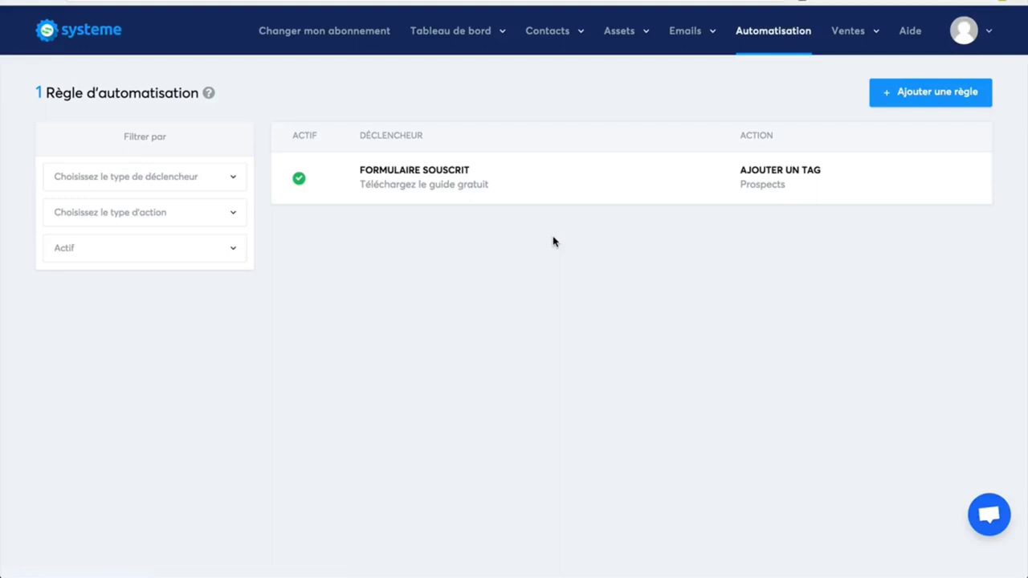
{"action": "mouse_move", "coordinate": [852, 37]}
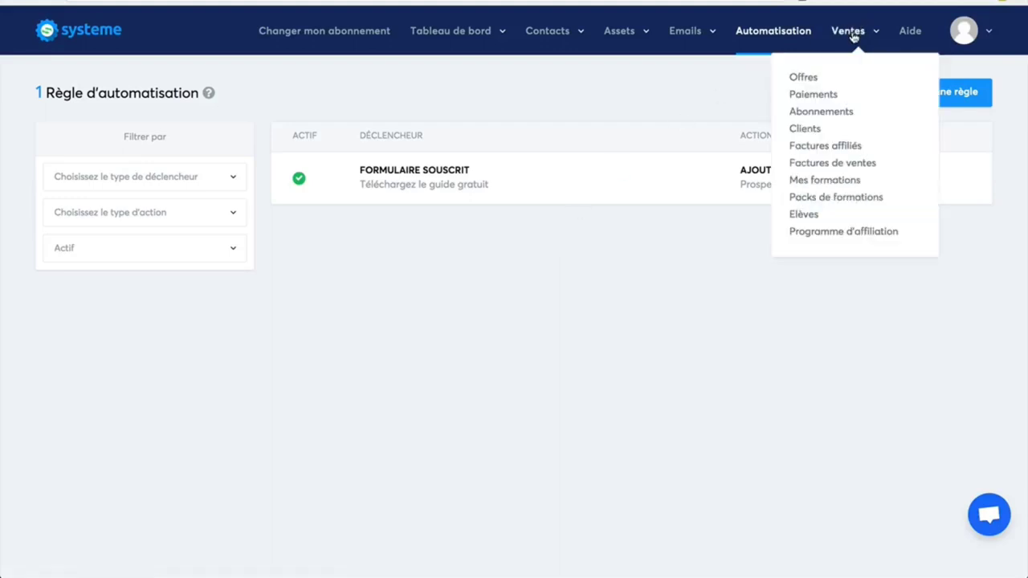
{"action": "left_click", "coordinate": [825, 184]}
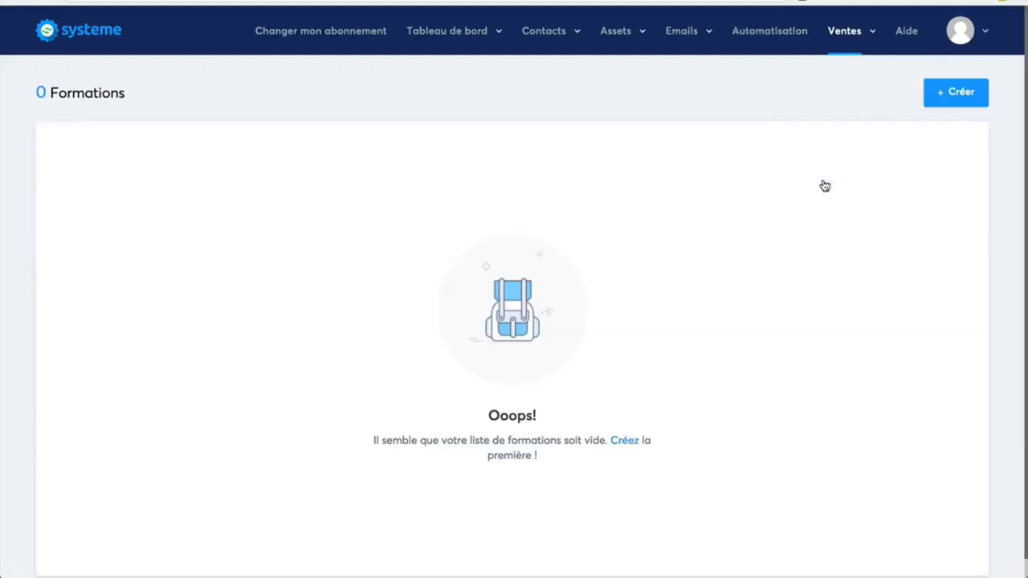
{"action": "left_click", "coordinate": [944, 95]}
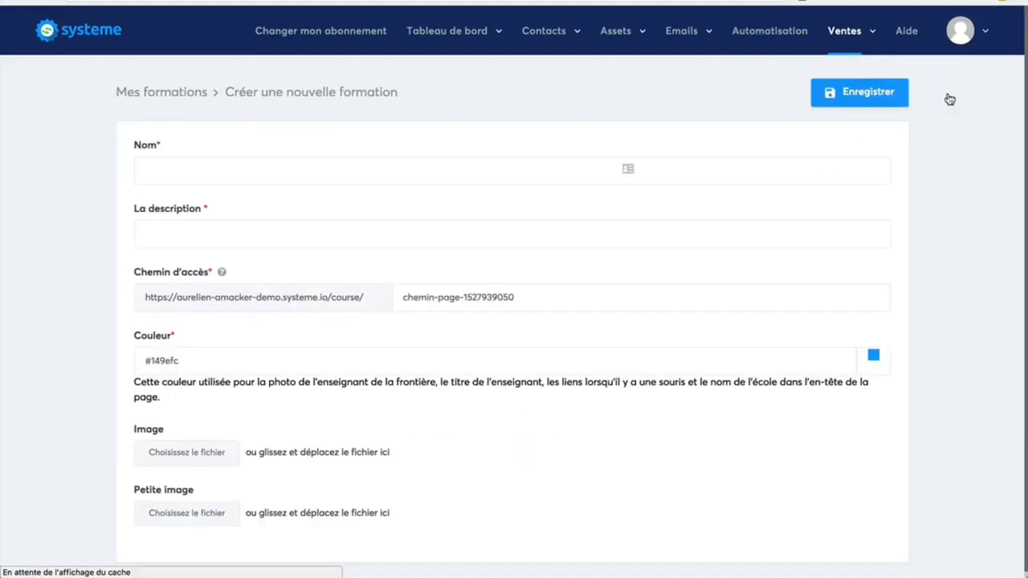
{"action": "left_click", "coordinate": [167, 172]}
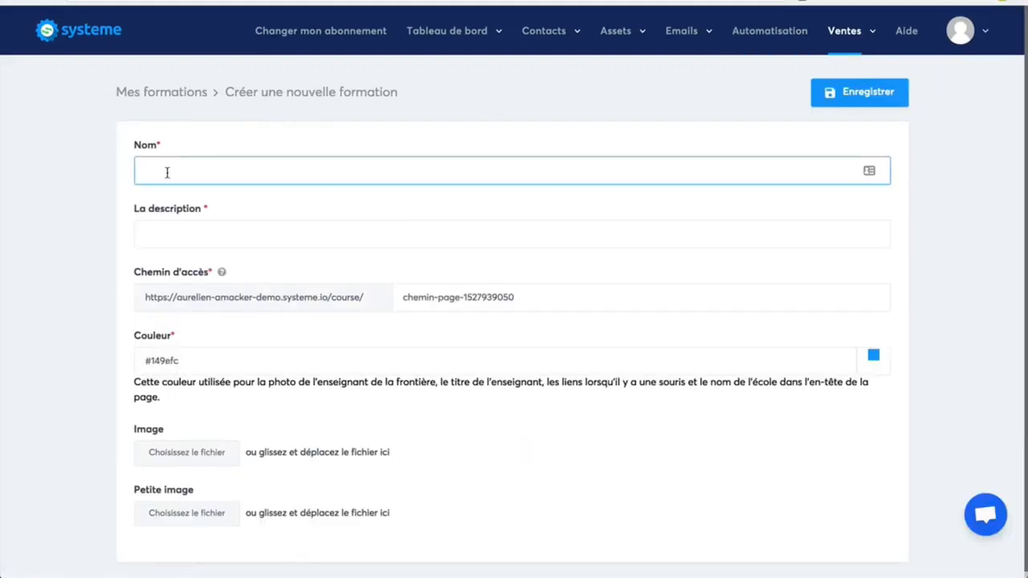
{"action": "type", "text": "Maigrir en 31 jours"}
- Reuse the course name "Maigrir en 31 jours" as its description and save the course
{"action": "left_click_drag", "start_coordinate": [229, 174], "coordinate": [140, 172]}
{"action": "key", "text": "ctrl+c"}
{"action": "left_click", "coordinate": [167, 226]}
{"action": "key", "text": "ctrl+v"}
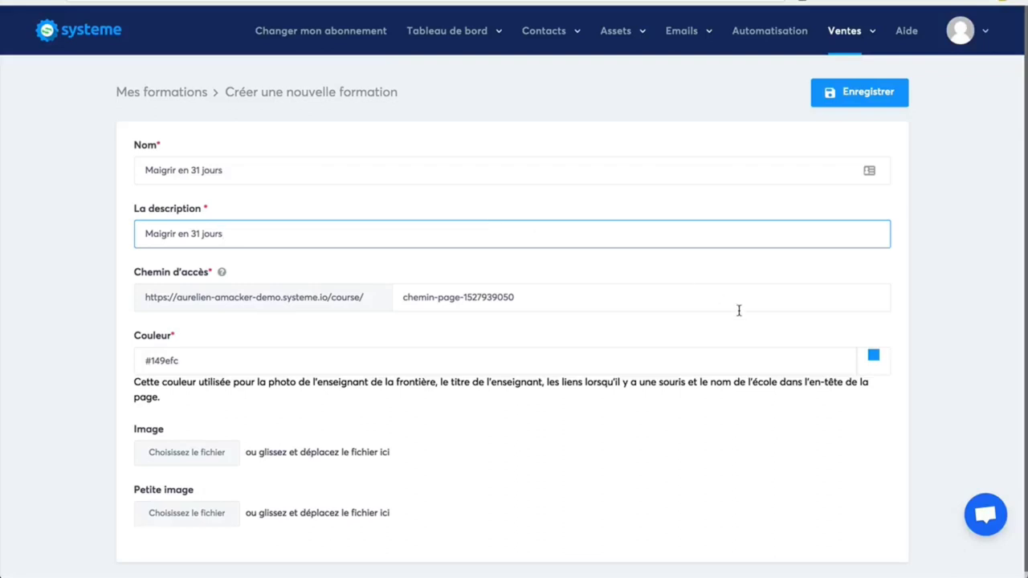
{"action": "left_click", "coordinate": [868, 95]}
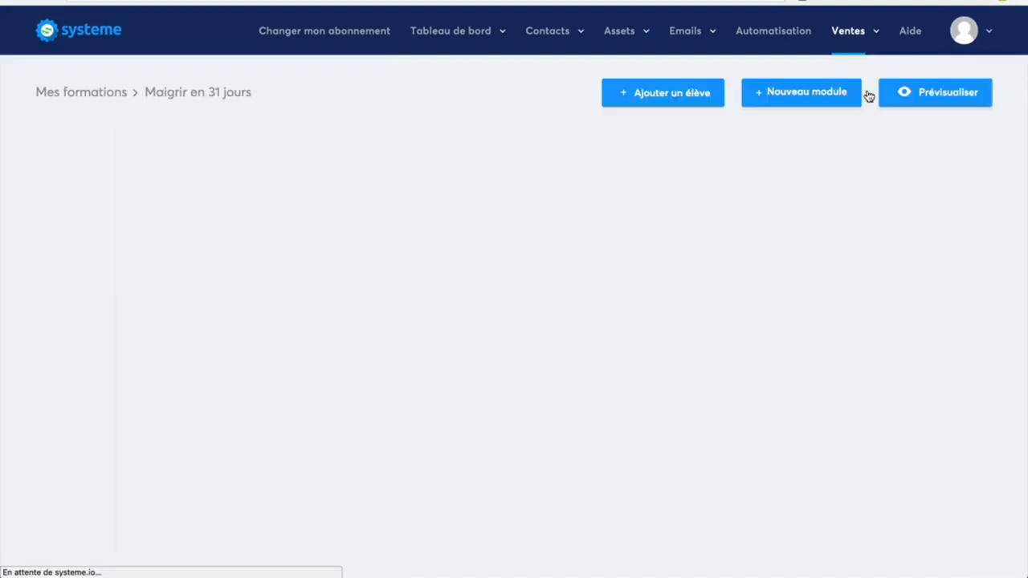
- Add a module named "Module 1" to the course and create a chapter named "Chapitre 1" in it
{"action": "left_click", "coordinate": [813, 94]}
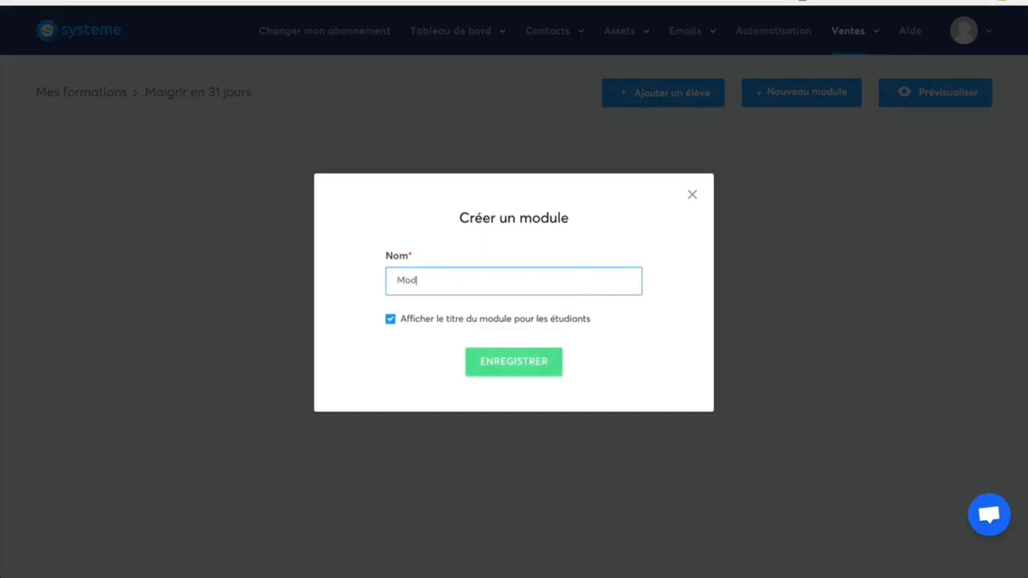
{"action": "left_click", "coordinate": [501, 360]}
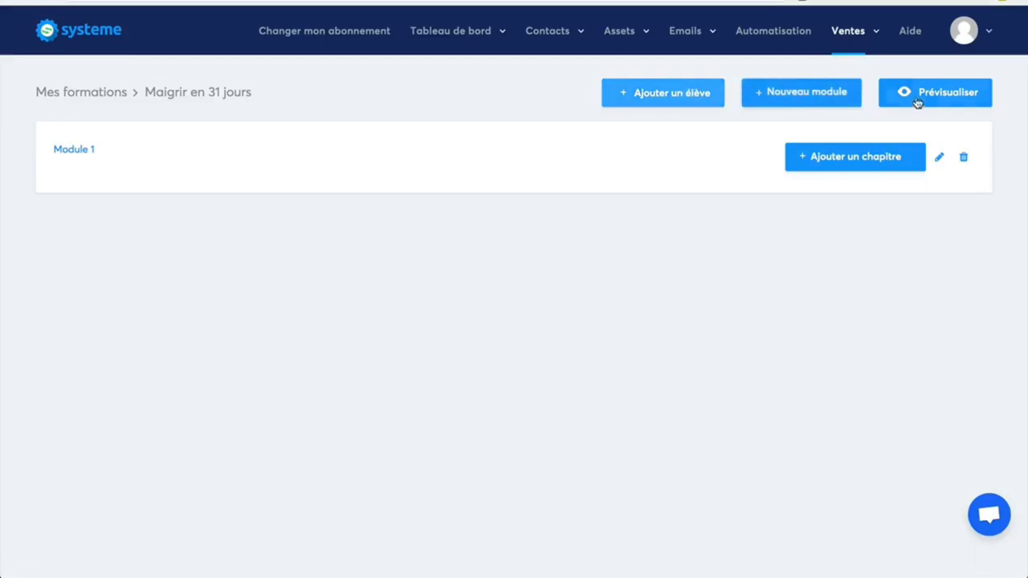
{"action": "left_click", "coordinate": [854, 158]}
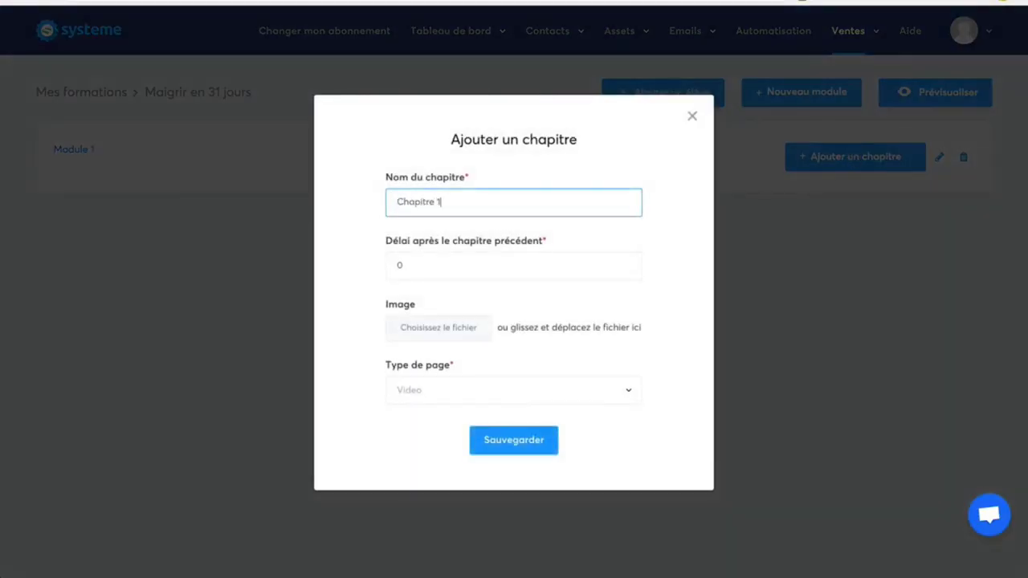
{"action": "left_click", "coordinate": [486, 440]}
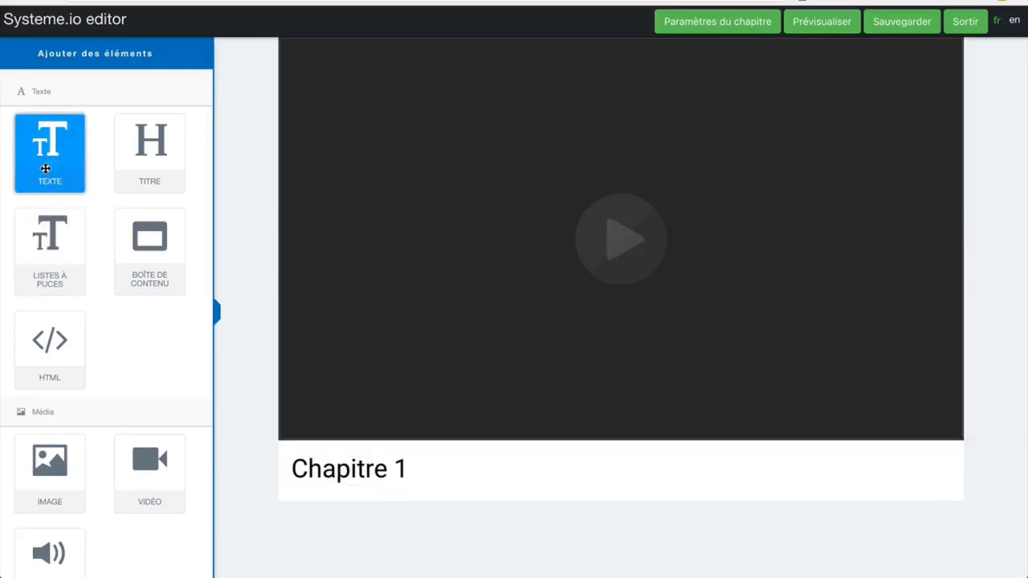
- Place a title element above the video on the chapter page and change its text to "Chapitre 1"
{"action": "left_click_drag", "start_coordinate": [157, 159], "coordinate": [413, 40]}
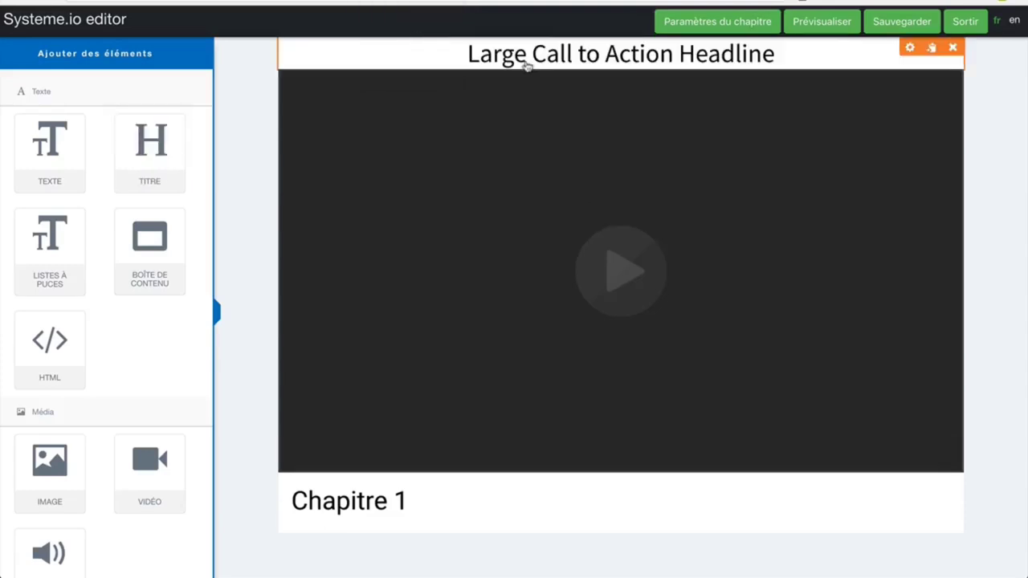
{"action": "left_click", "coordinate": [650, 62]}
{"action": "left_click_drag", "start_coordinate": [774, 54], "coordinate": [466, 56]}
{"action": "type", "text": "C"}
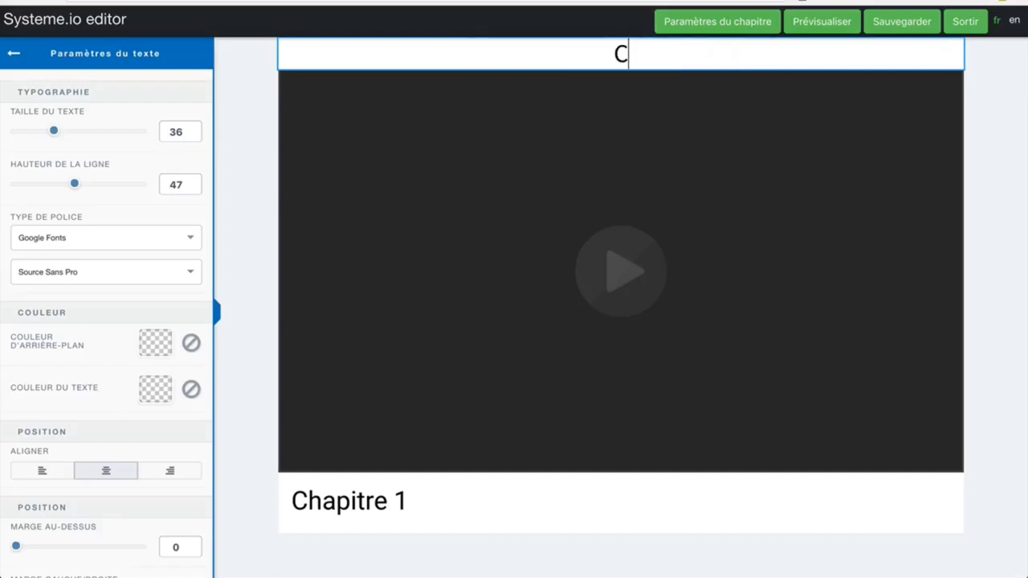
{"action": "type", "text": "hapitre 1"}
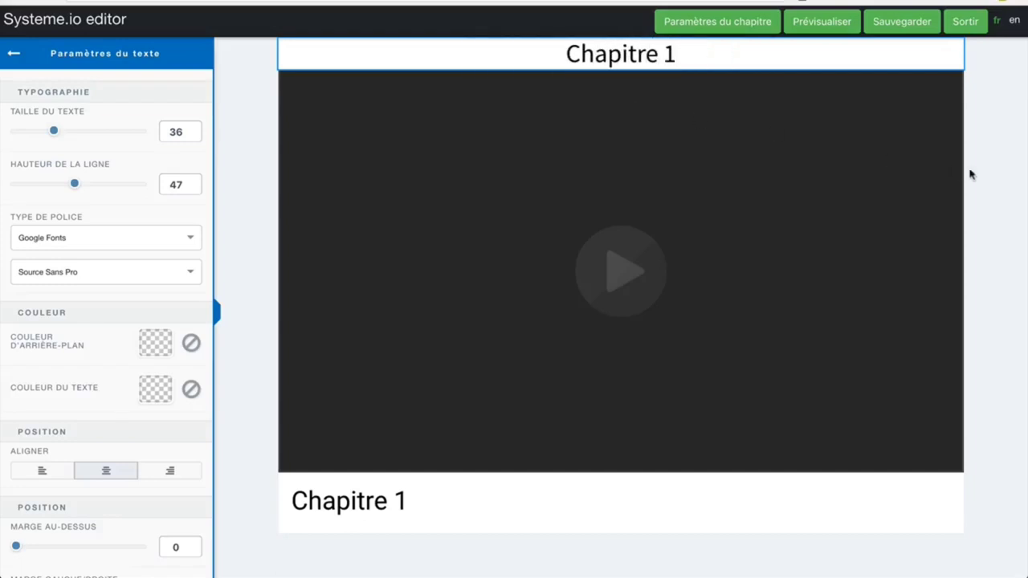
{"action": "left_click", "coordinate": [973, 176]}
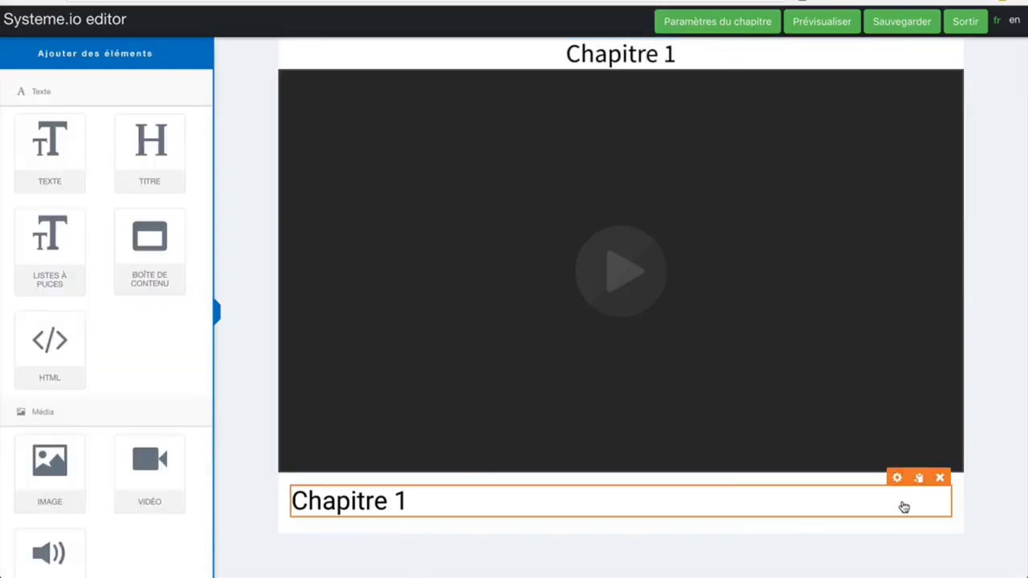
- Delete the "Chapitre 1" text below the video and place a content box in the emptied column
{"action": "left_click", "coordinate": [941, 479]}
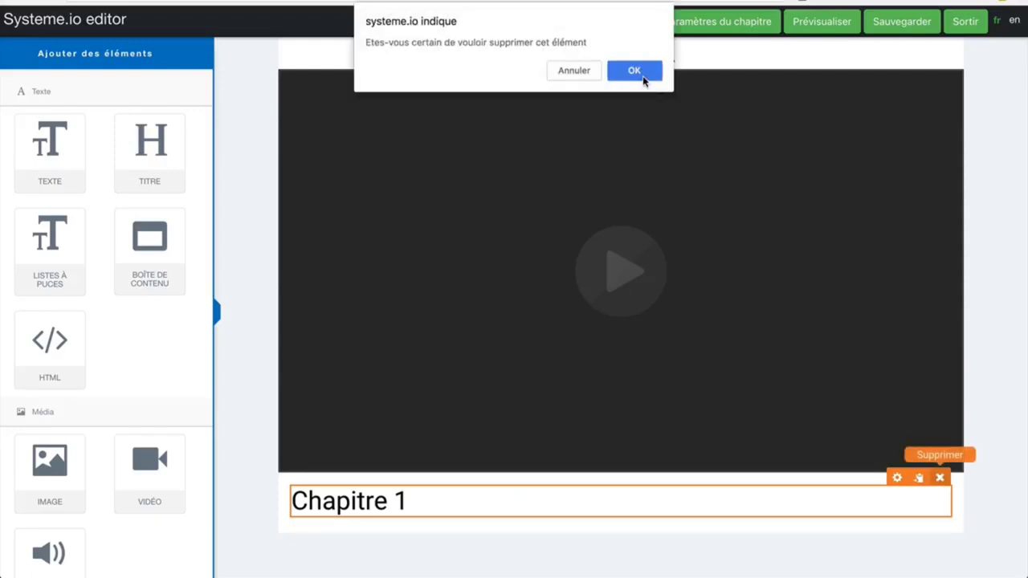
{"action": "left_click", "coordinate": [643, 78]}
{"action": "mouse_move", "coordinate": [50, 154]}
{"action": "left_mouse_down"}
{"action": "mouse_move", "coordinate": [321, 494]}
{"action": "mouse_move", "coordinate": [50, 161]}
{"action": "left_mouse_up"}
{"action": "scroll", "coordinate": [57, 346], "scroll_direction": "down", "scroll_amount": 1}
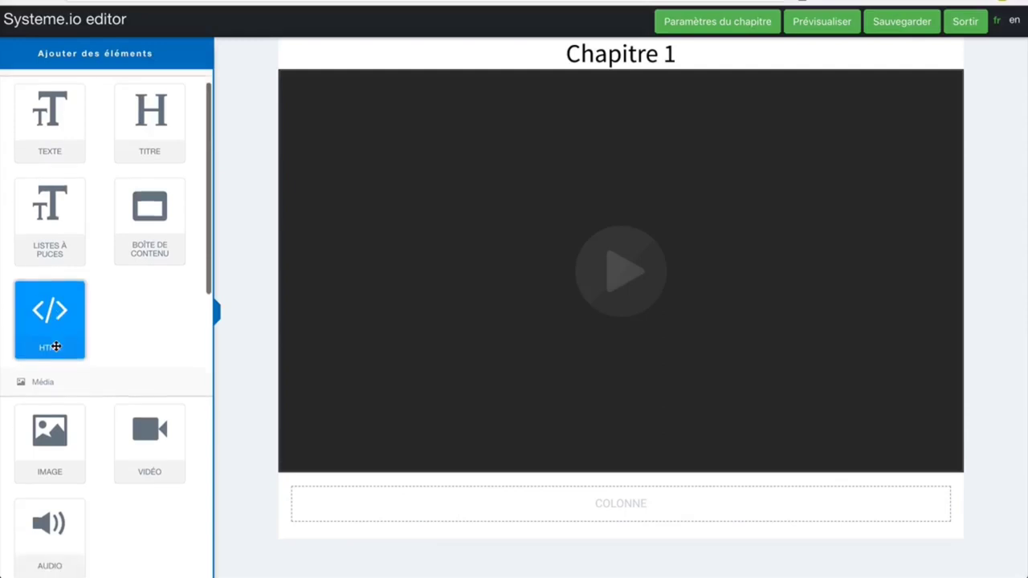
{"action": "scroll", "coordinate": [56, 346], "scroll_direction": "down", "scroll_amount": 9}
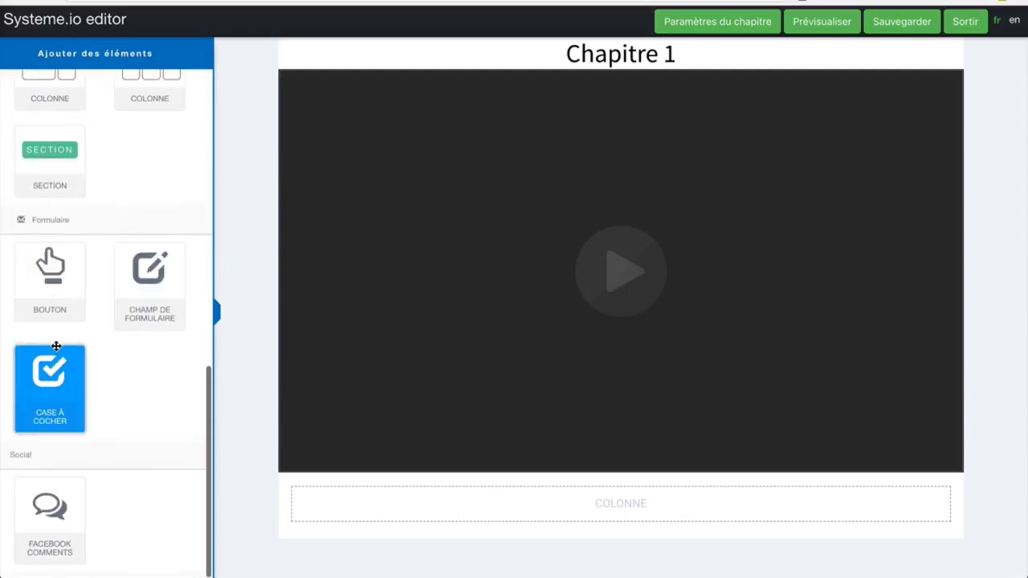
{"action": "scroll", "coordinate": [57, 346], "scroll_direction": "up", "scroll_amount": 8}
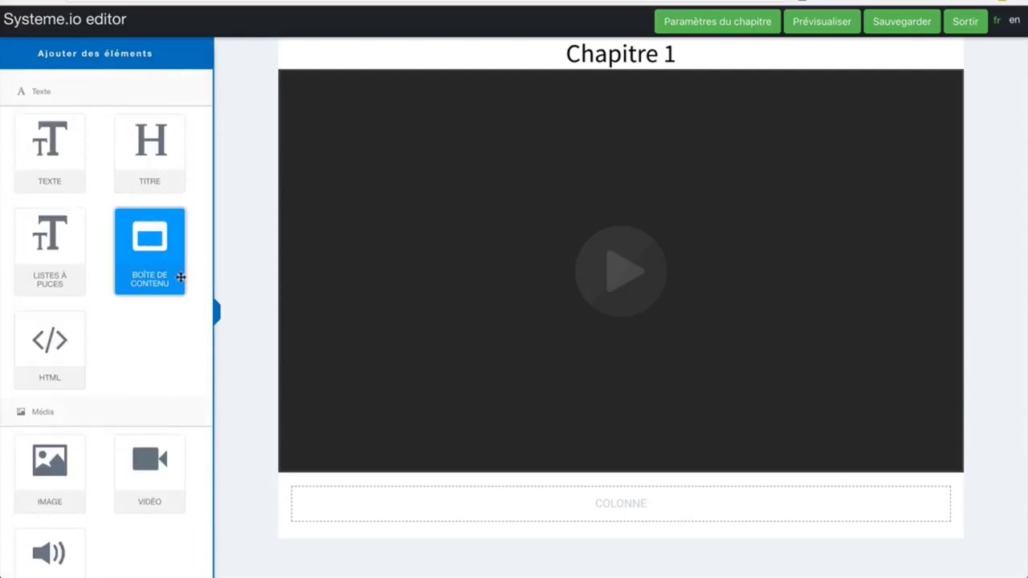
{"action": "left_click_drag", "start_coordinate": [181, 277], "coordinate": [356, 504]}
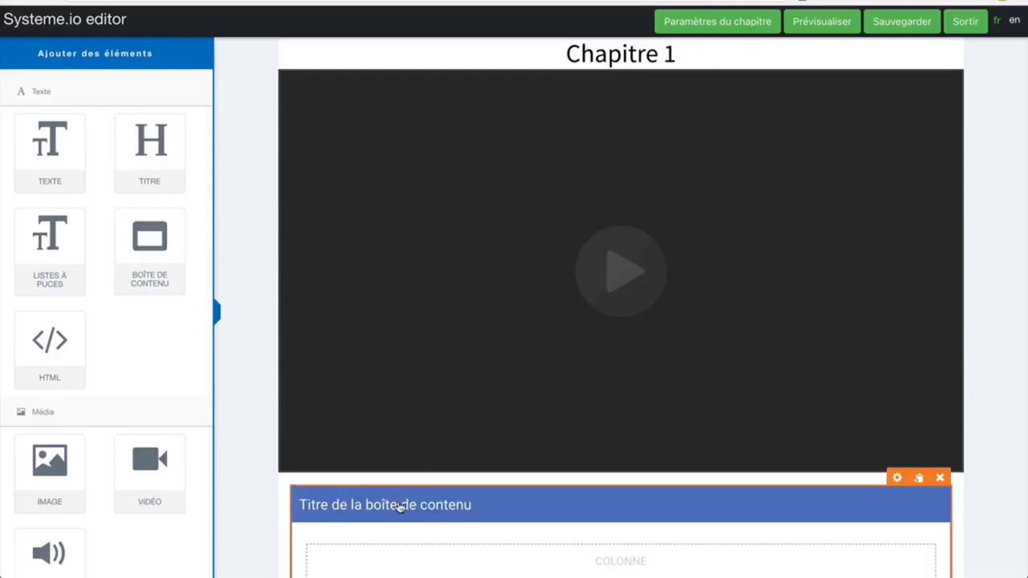
- Set the content box title to "Ressources", then save the chapter page and exit the editor
{"action": "left_click", "coordinate": [897, 477]}
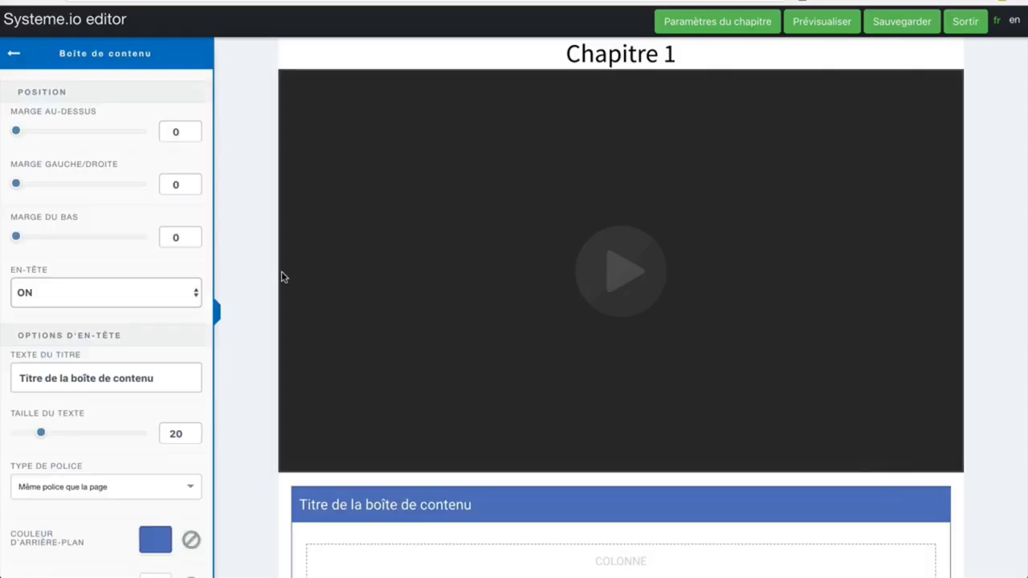
{"action": "triple_click", "coordinate": [170, 380]}
{"action": "type", "text": "Ressources"}
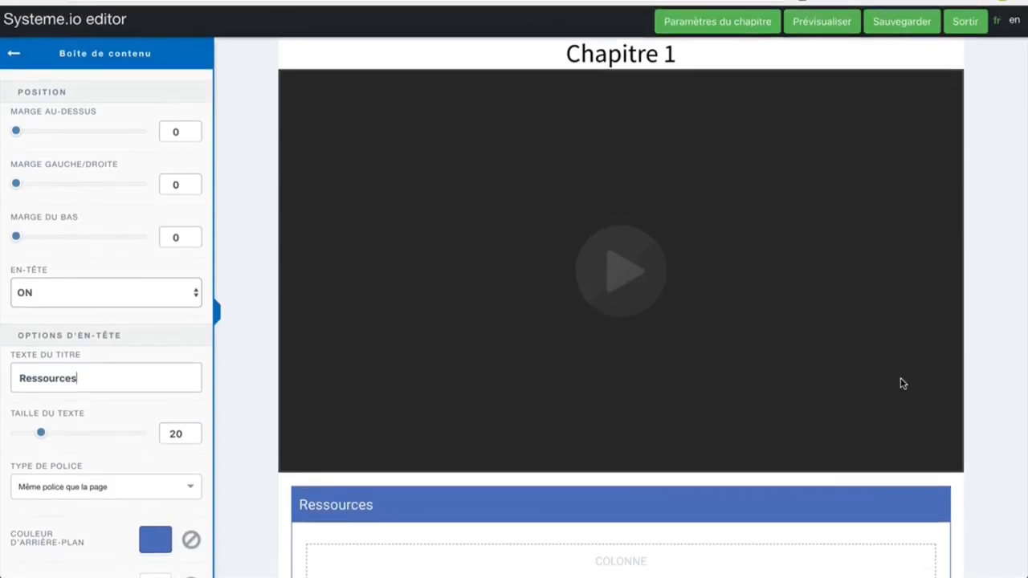
{"action": "left_click", "coordinate": [992, 357]}
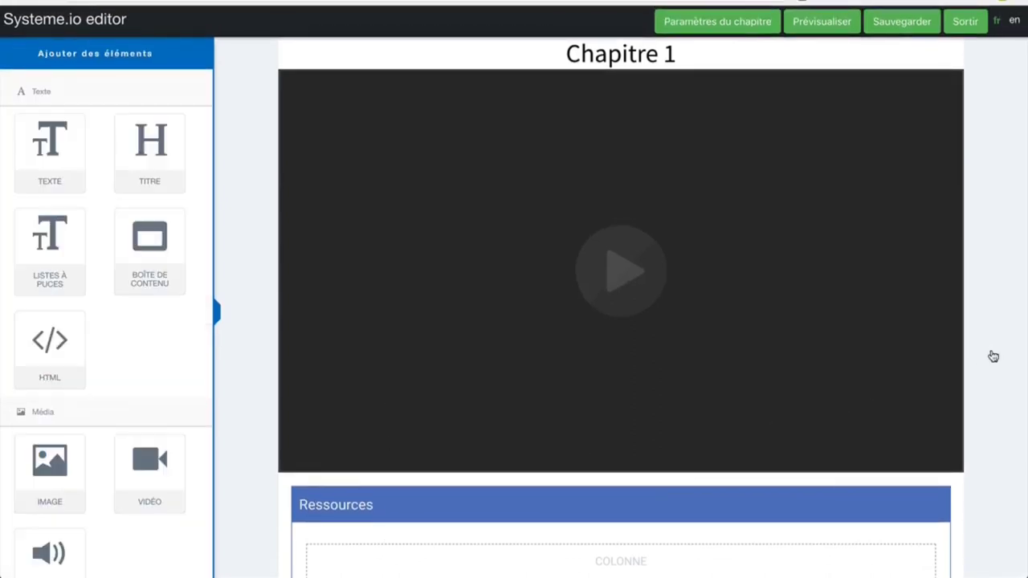
{"action": "left_click", "coordinate": [894, 27]}
{"action": "left_click", "coordinate": [964, 30]}
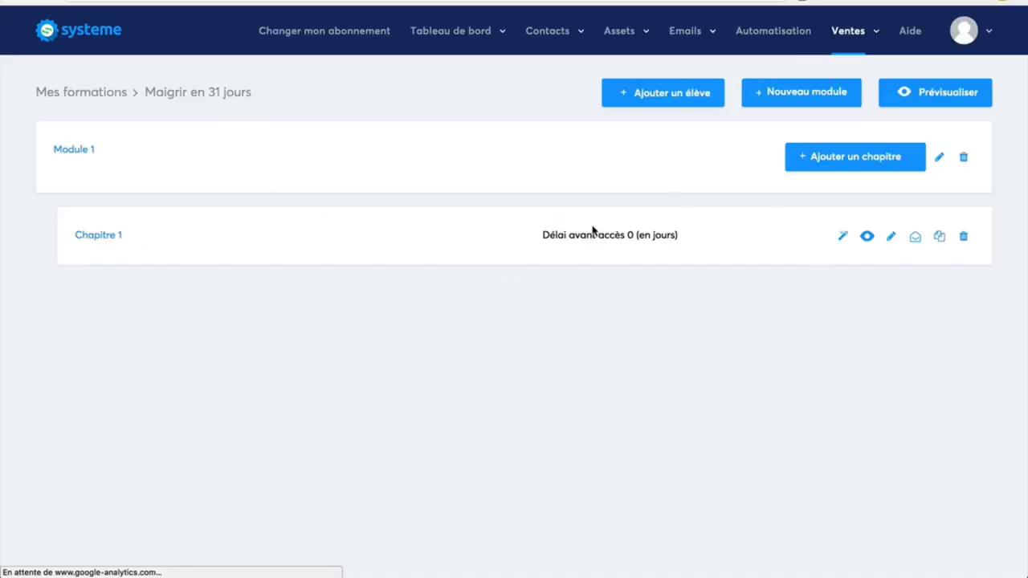
- Start a new sales page under the pages and forms assets, using the text sales page template about creating a business
{"action": "left_click", "coordinate": [853, 30]}
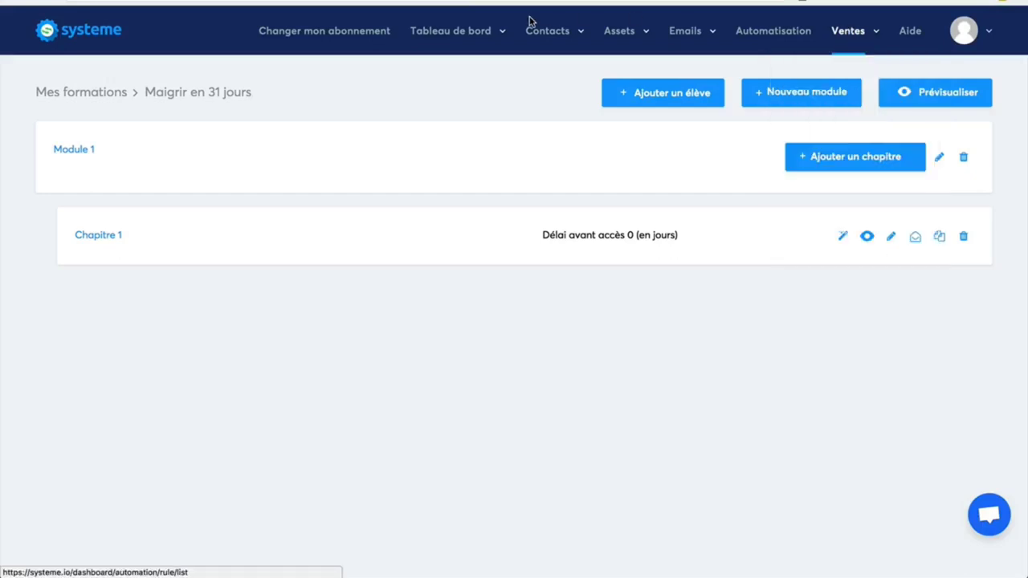
{"action": "mouse_move", "coordinate": [451, 31]}
{"action": "mouse_move", "coordinate": [628, 40]}
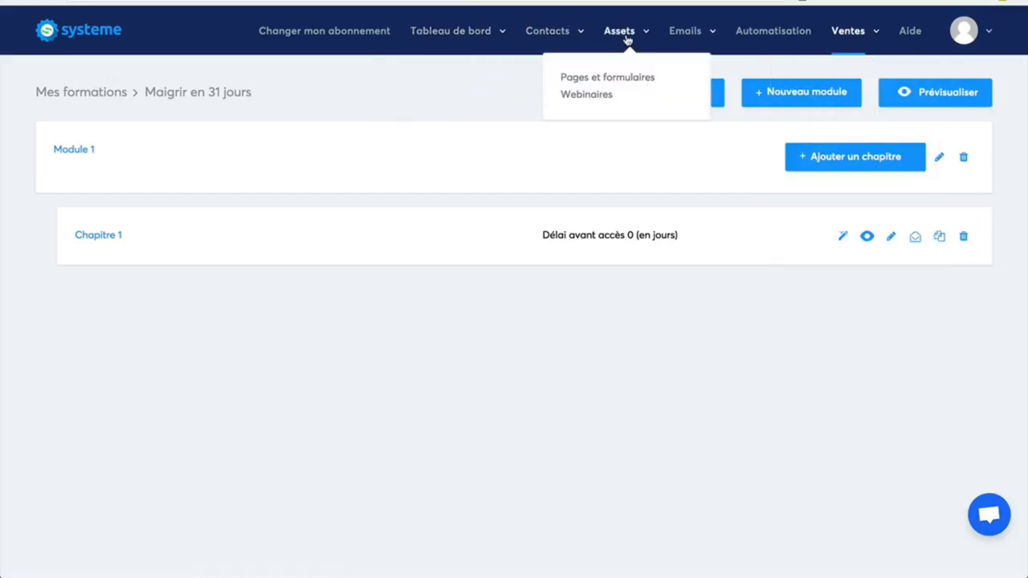
{"action": "left_click", "coordinate": [583, 83]}
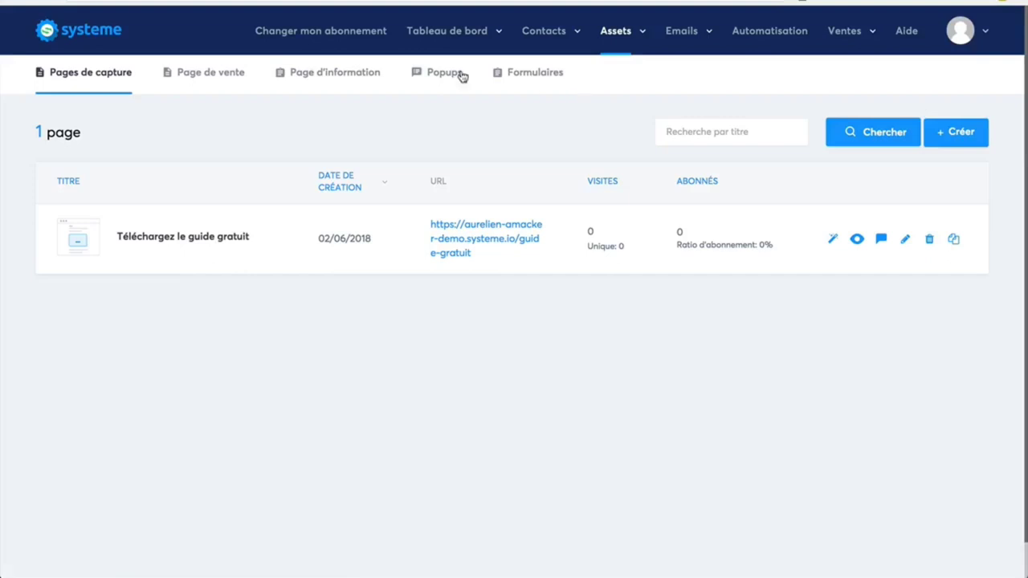
{"action": "left_click", "coordinate": [200, 78]}
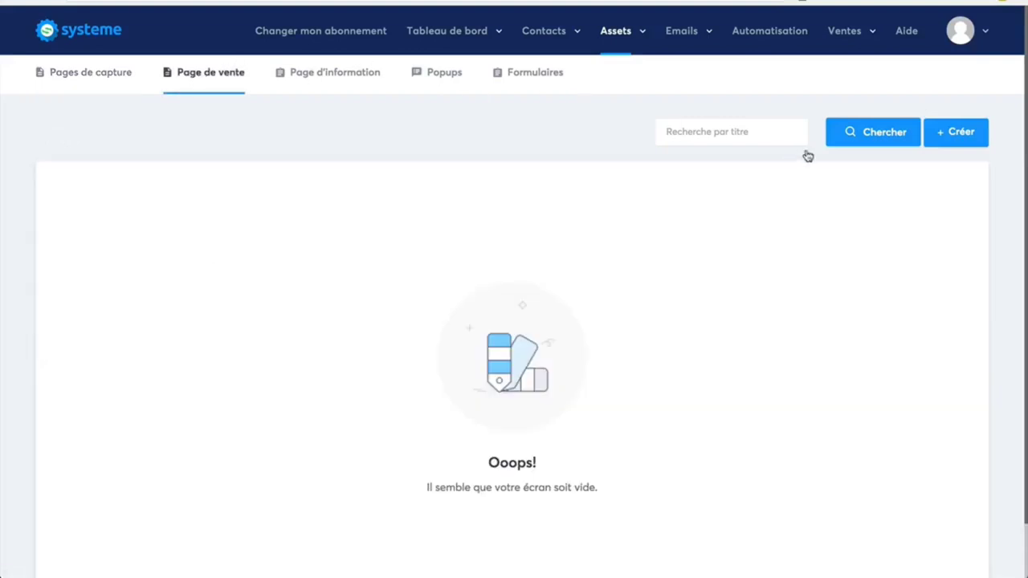
{"action": "left_click", "coordinate": [961, 132]}
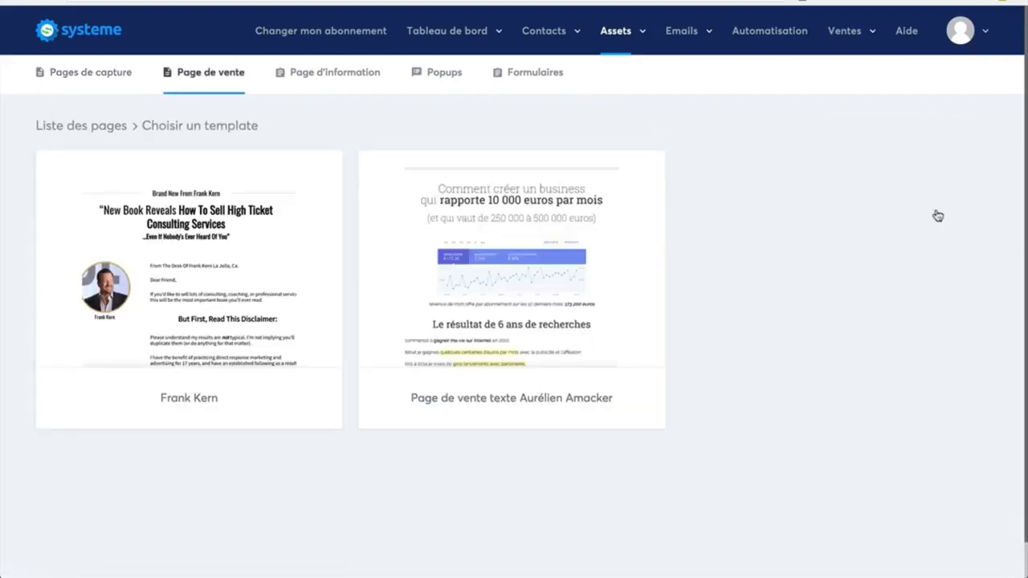
{"action": "mouse_move", "coordinate": [470, 276]}
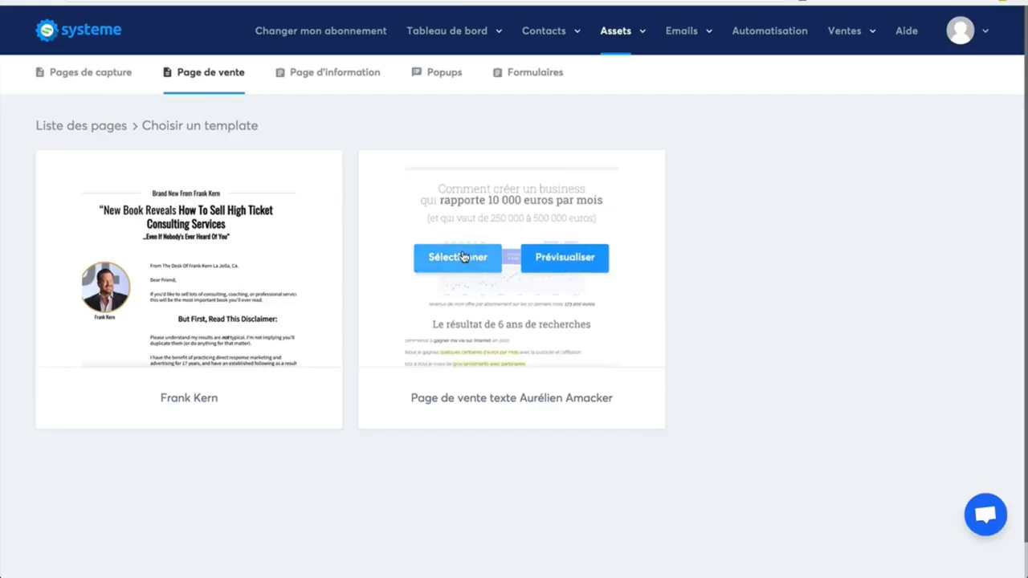
{"action": "left_click", "coordinate": [457, 257]}
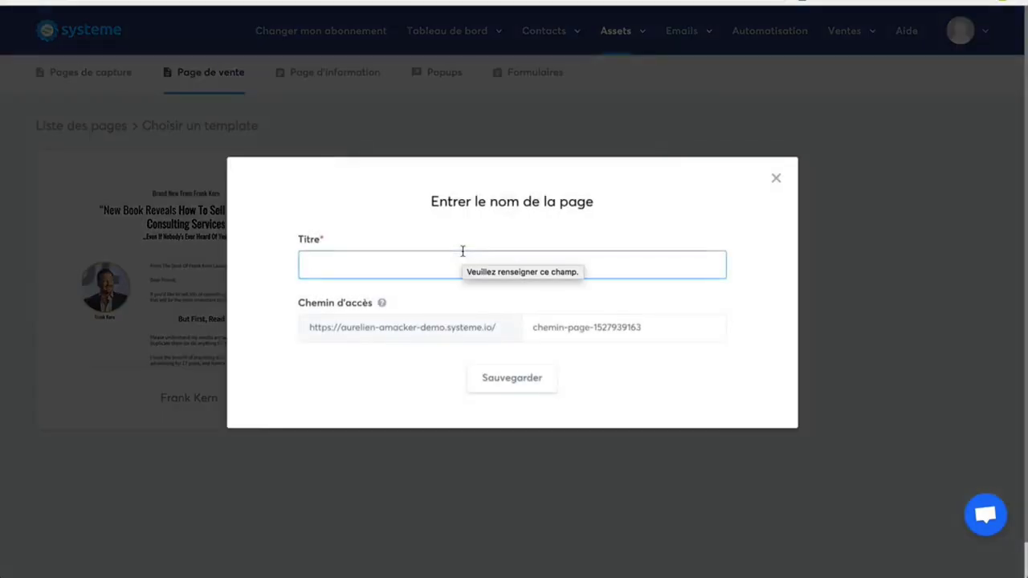
- Title the sales page "Maigrir en 31 jours", set its URL path to "maigrir-31j" and save it
{"action": "type", "text": "Maigrir en 31 jours"}
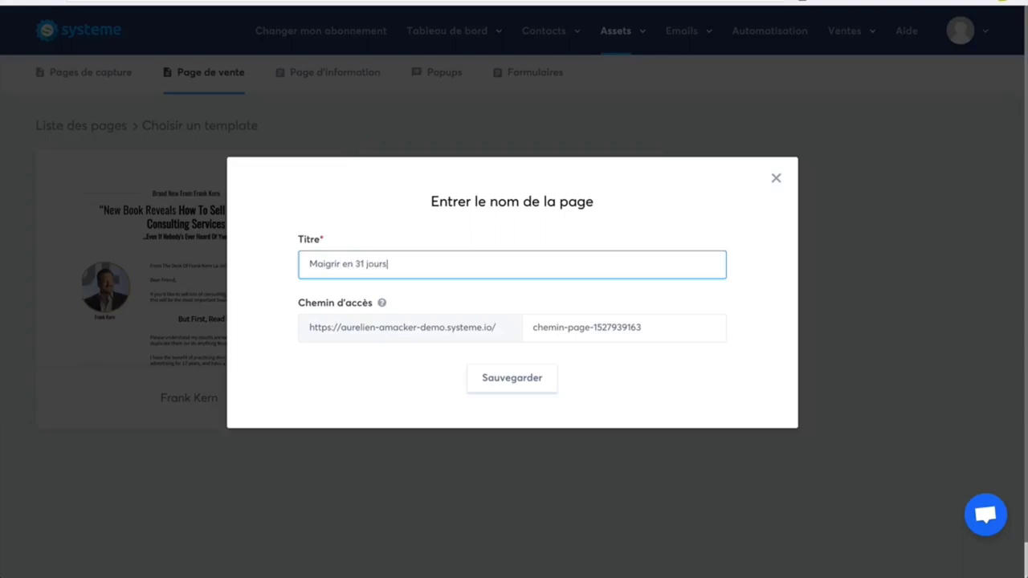
{"action": "left_click_drag", "start_coordinate": [666, 328], "coordinate": [474, 321]}
{"action": "type", "text": "mauigrir-31j"}
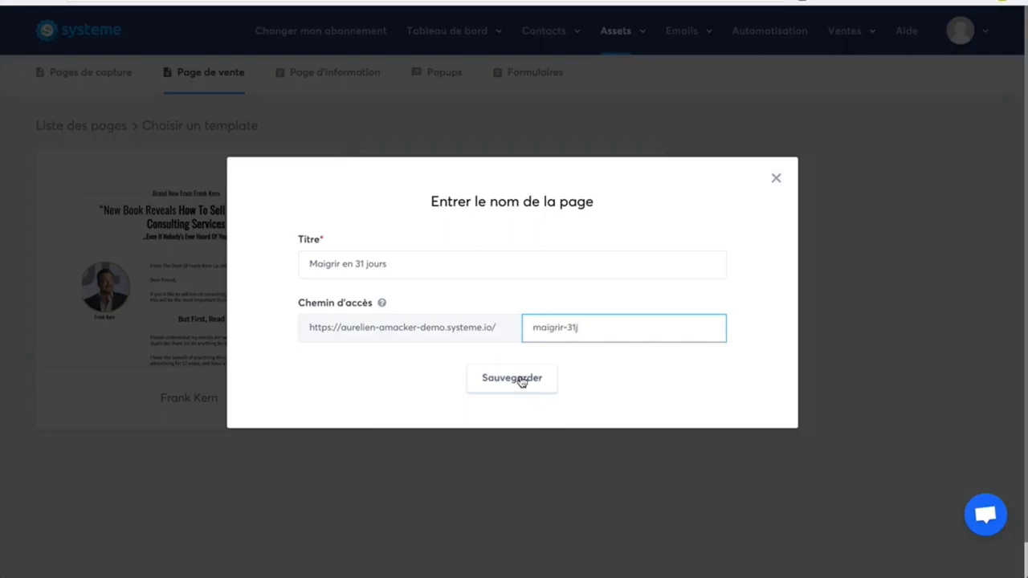
{"action": "left_click", "coordinate": [517, 379]}
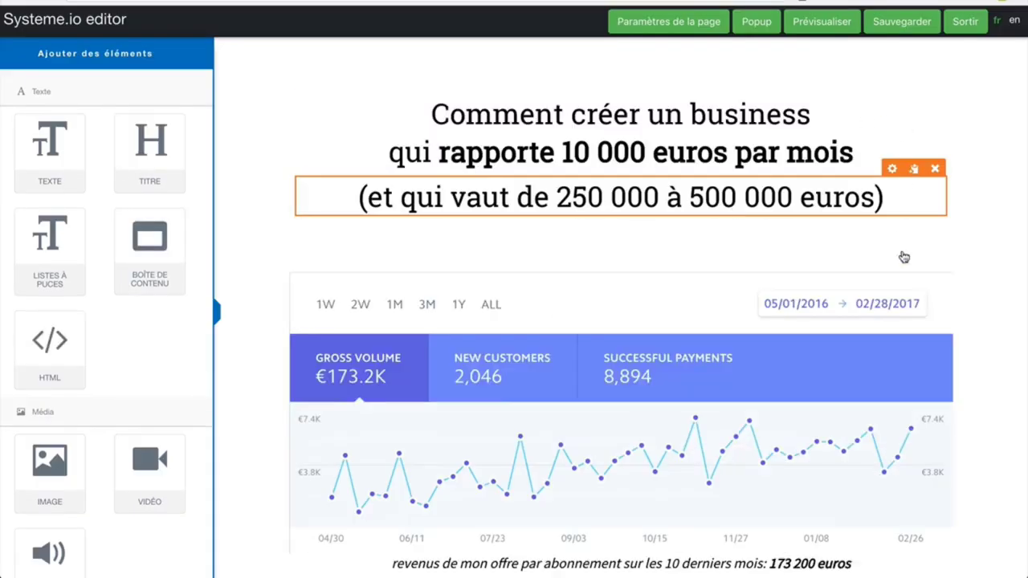
- Look through the sales page template's sections, from the headline down to the offer details and back
{"action": "scroll", "coordinate": [904, 257], "scroll_direction": "down", "scroll_amount": 4}
{"action": "scroll", "coordinate": [934, 345], "scroll_direction": "down", "scroll_amount": 5}
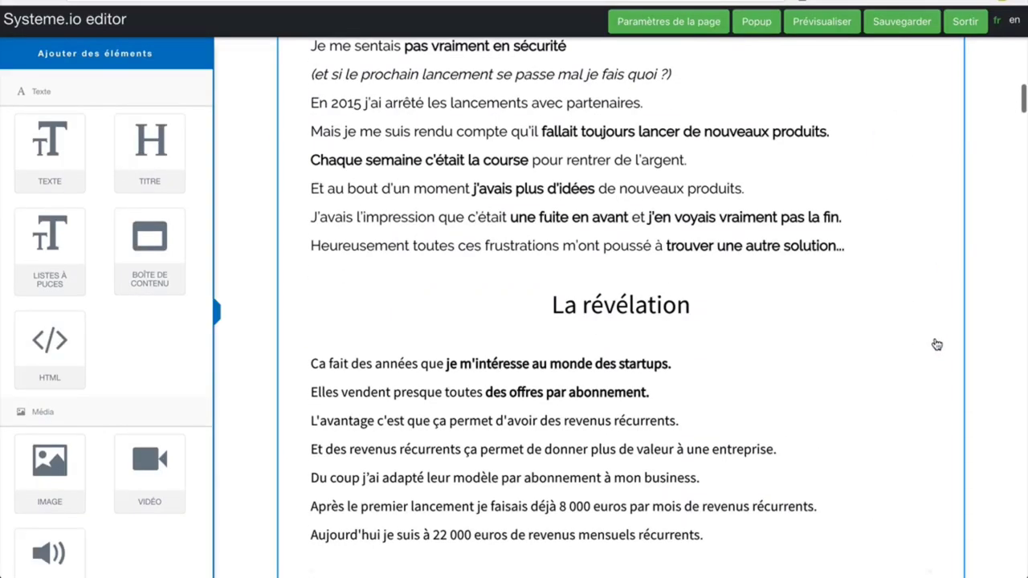
{"action": "scroll", "coordinate": [937, 344], "scroll_direction": "down", "scroll_amount": 10}
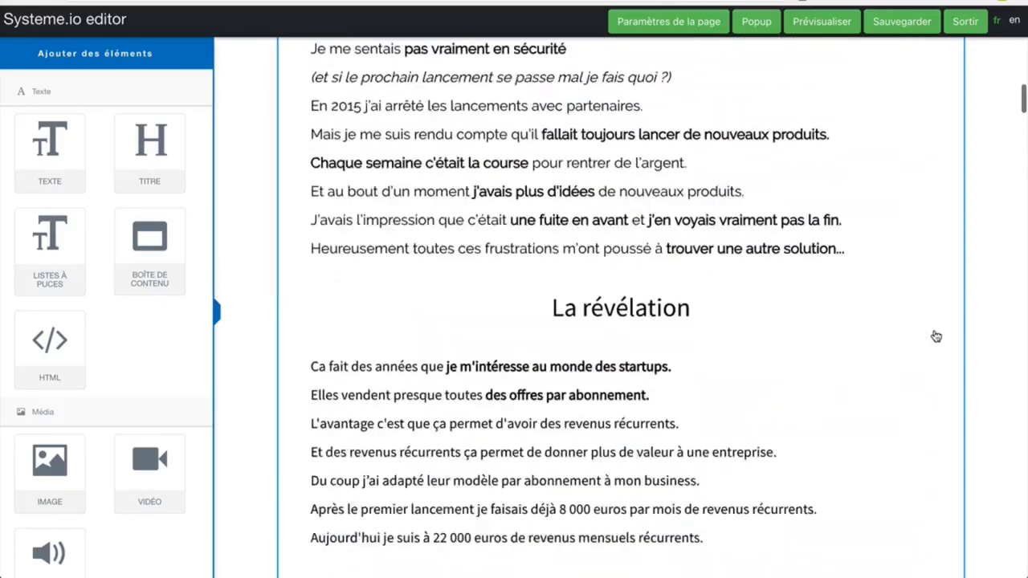
{"action": "scroll", "coordinate": [936, 337], "scroll_direction": "up", "scroll_amount": 10}
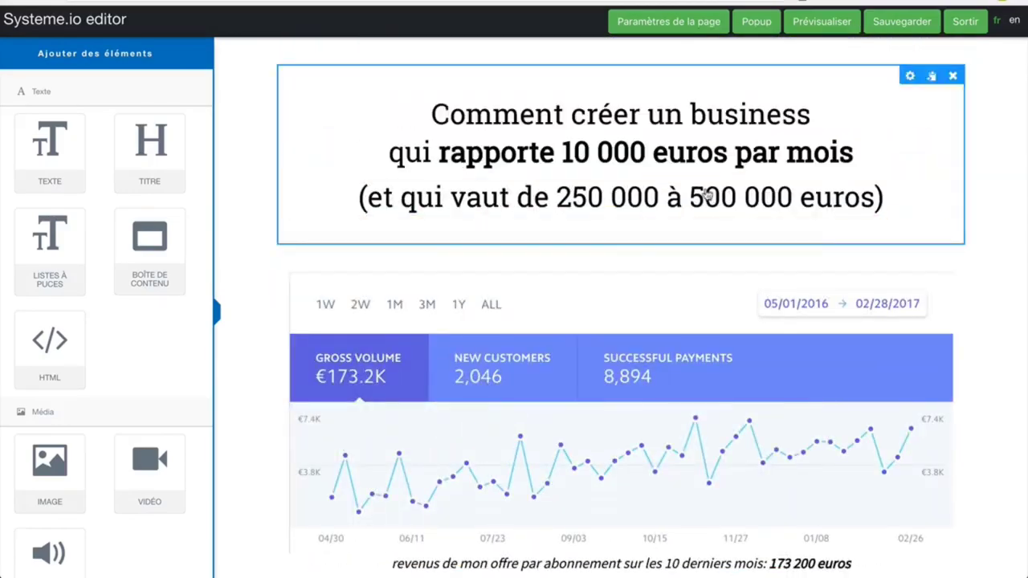
{"action": "scroll", "coordinate": [867, 310], "scroll_direction": "down", "scroll_amount": 15}
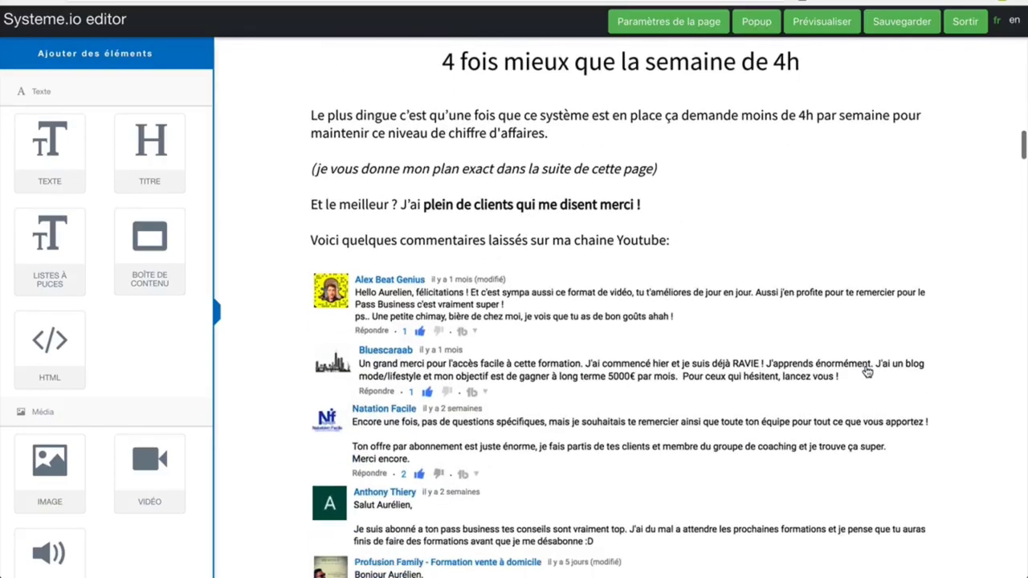
{"action": "scroll", "coordinate": [867, 371], "scroll_direction": "down", "scroll_amount": 15}
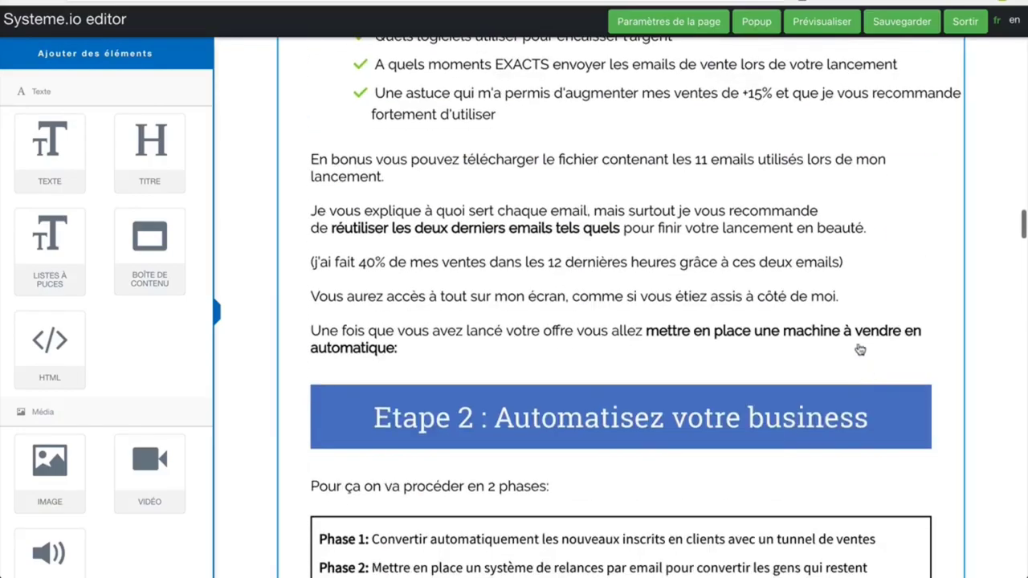
{"action": "scroll", "coordinate": [735, 337], "scroll_direction": "down", "scroll_amount": 10}
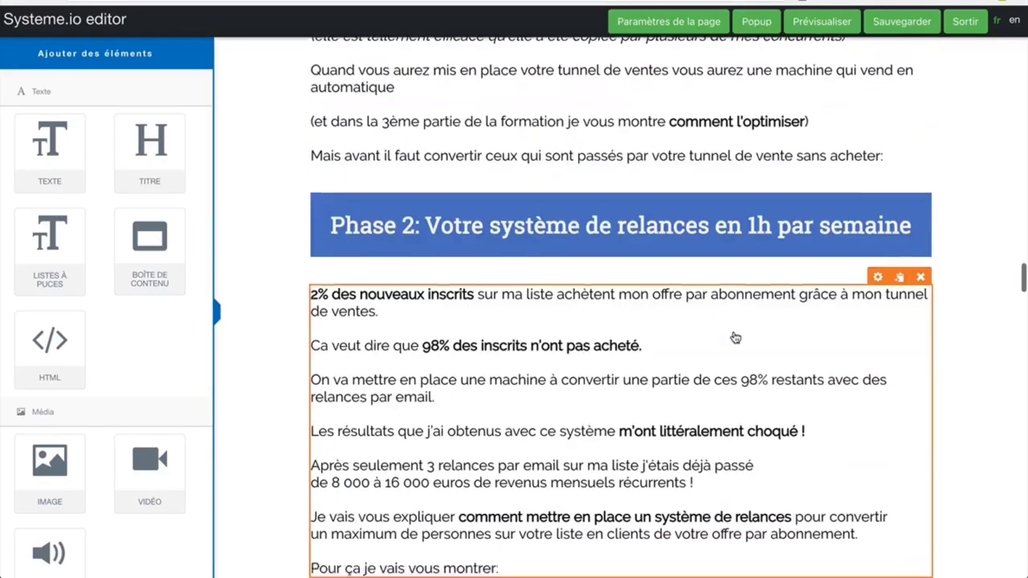
{"action": "scroll", "coordinate": [734, 337], "scroll_direction": "down", "scroll_amount": 15}
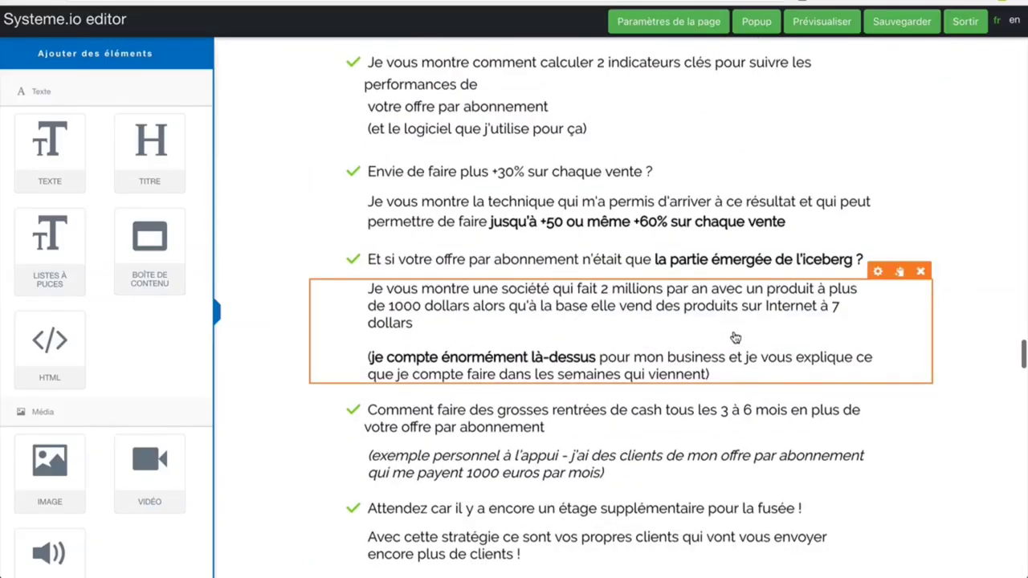
{"action": "scroll", "coordinate": [735, 337], "scroll_direction": "down", "scroll_amount": 8}
{"action": "scroll", "coordinate": [734, 337], "scroll_direction": "up", "scroll_amount": 20}
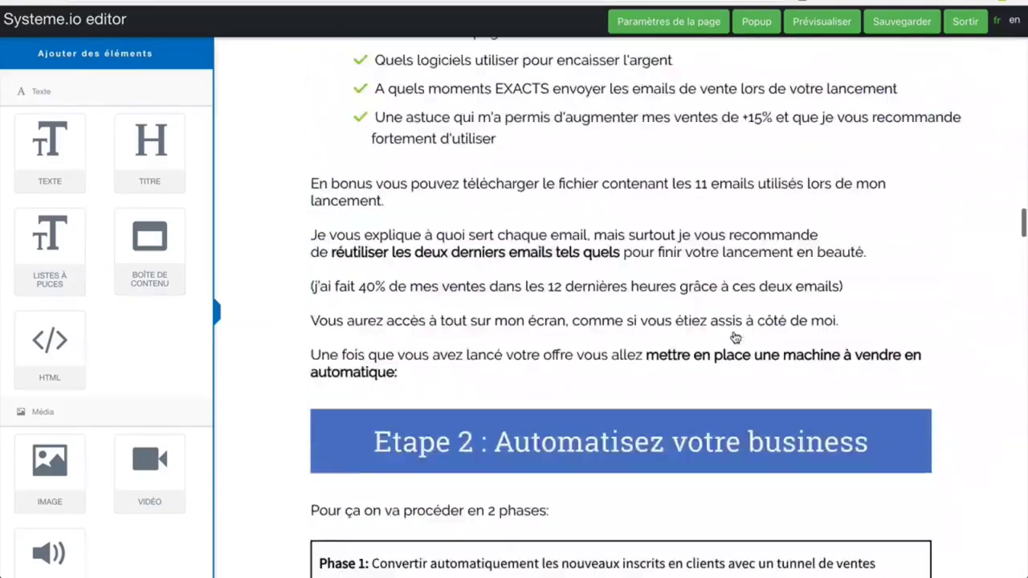
{"action": "scroll", "coordinate": [734, 337], "scroll_direction": "up", "scroll_amount": 15}
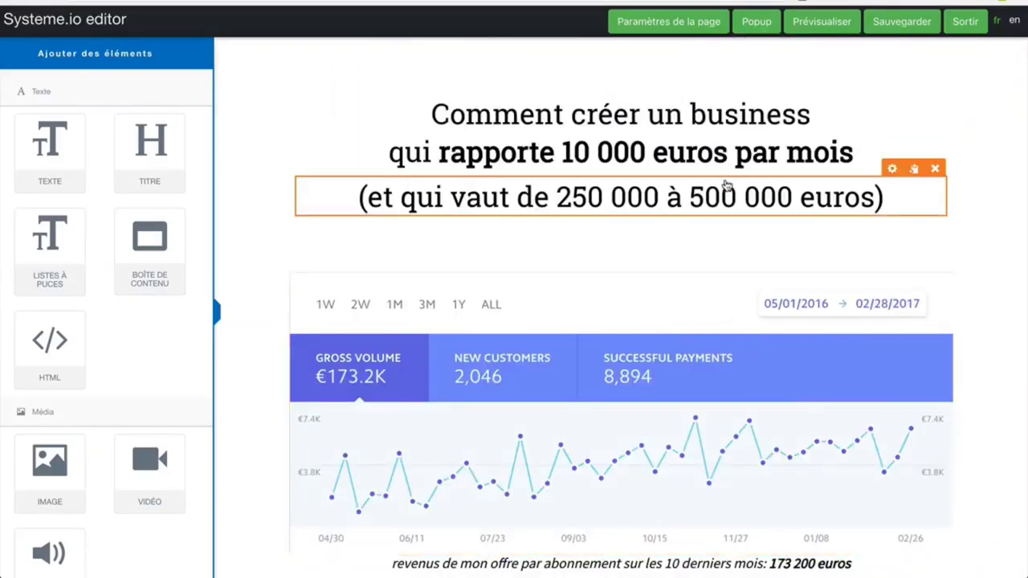
- Replace the sales page's main headline with "Comment maigrir en 31 jours"
{"action": "left_click", "coordinate": [752, 127]}
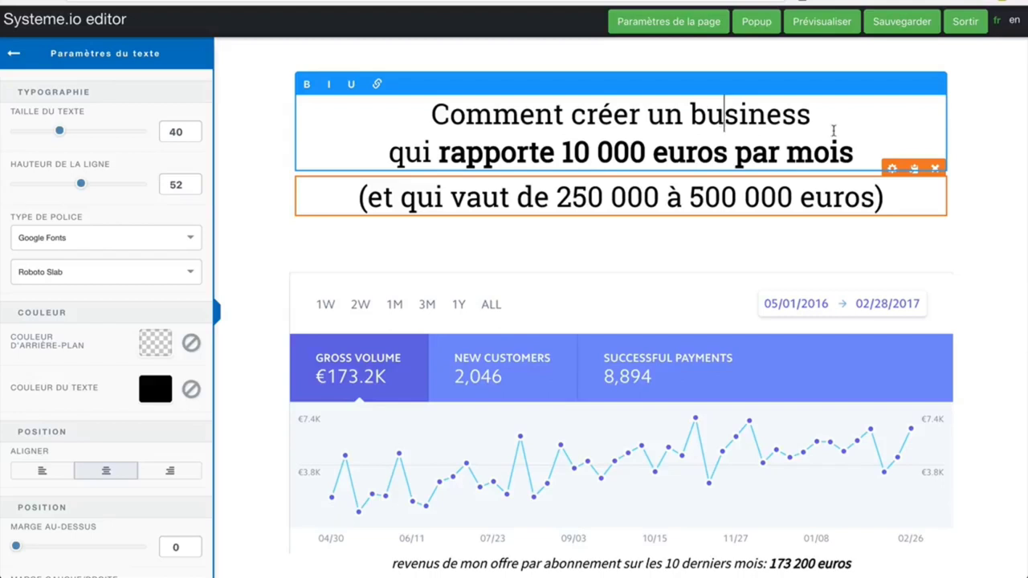
{"action": "left_click_drag", "start_coordinate": [857, 145], "coordinate": [395, 106]}
{"action": "type", "text": "Co"}
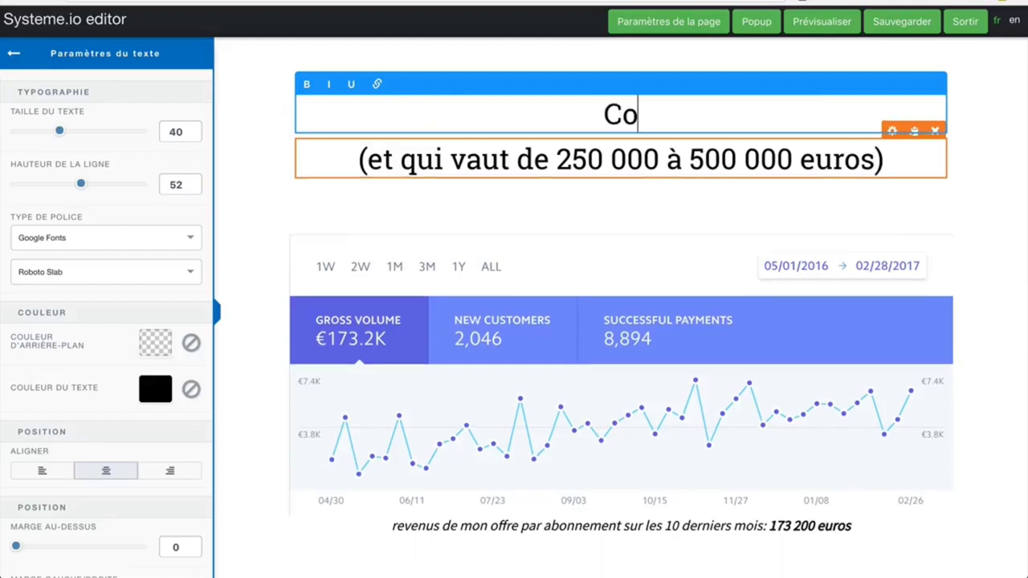
{"action": "type", "text": "mment mai"}
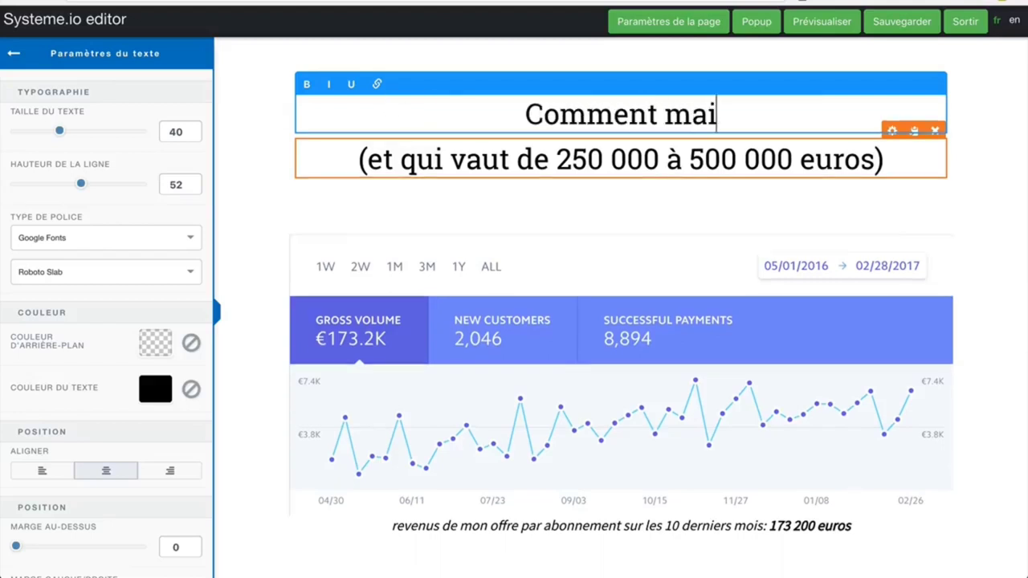
{"action": "type", "text": "grir en 31 jours"}
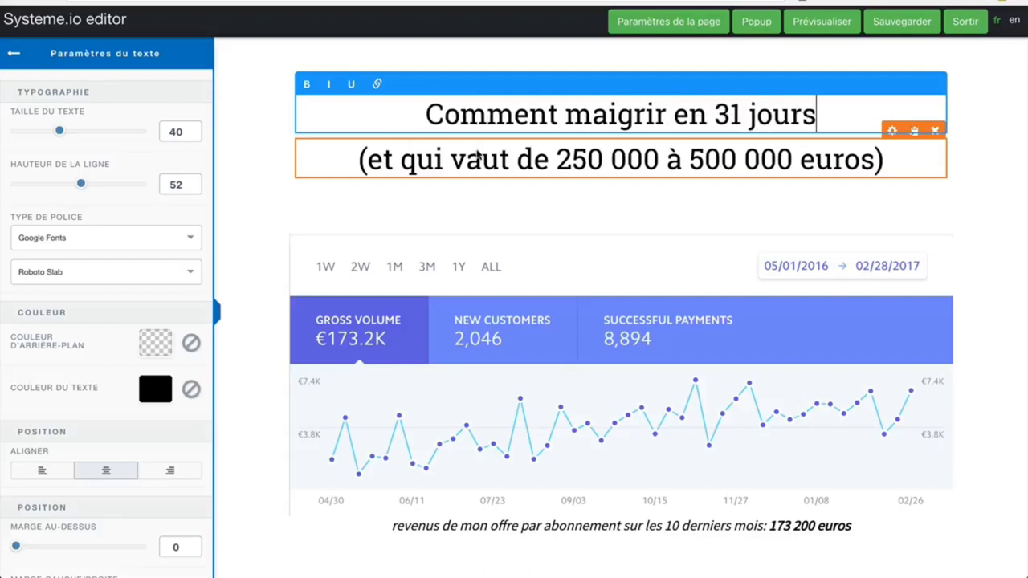
{"action": "left_click", "coordinate": [905, 201]}
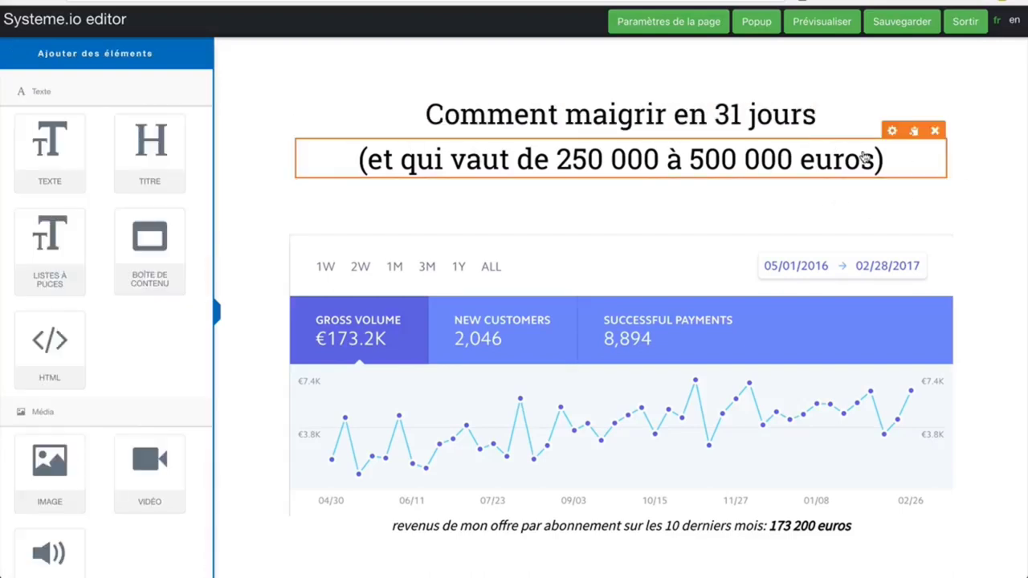
- Change the line below the headline to "(sans avoir de sensation de faim...)"
{"action": "left_click", "coordinate": [865, 157]}
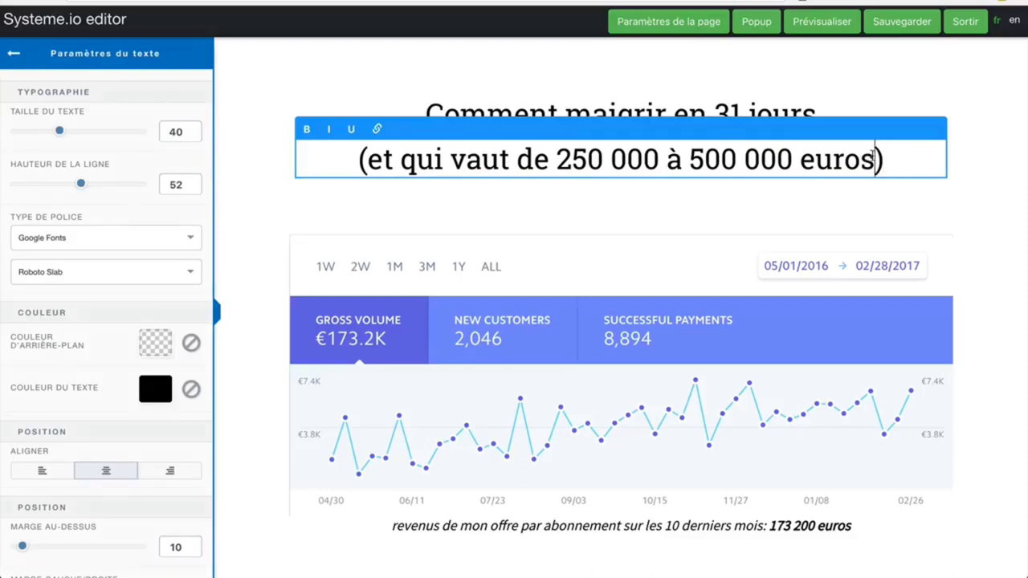
{"action": "left_click_drag", "start_coordinate": [874, 158], "coordinate": [368, 159]}
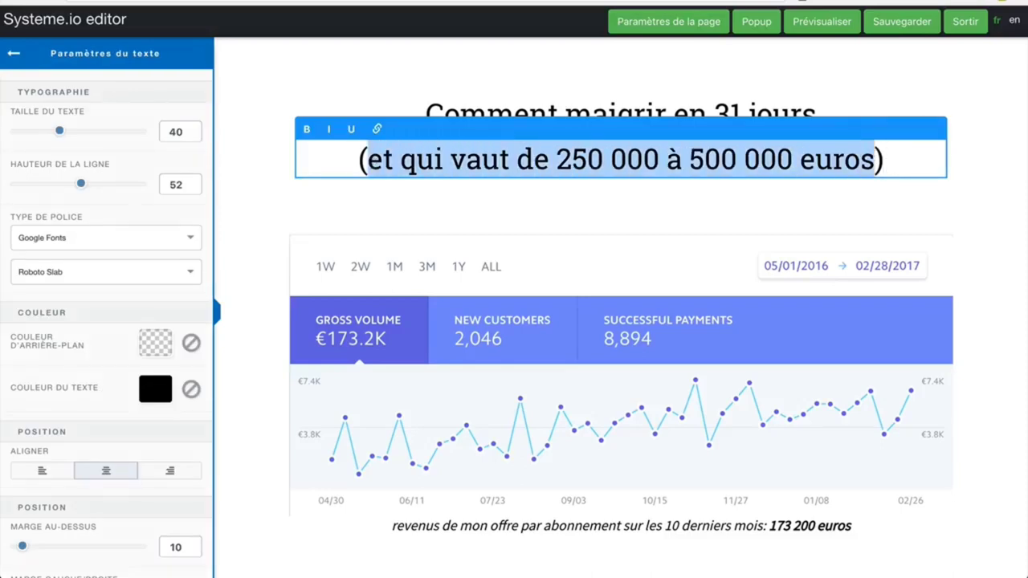
{"action": "type", "text": "sans avoir de sen"}
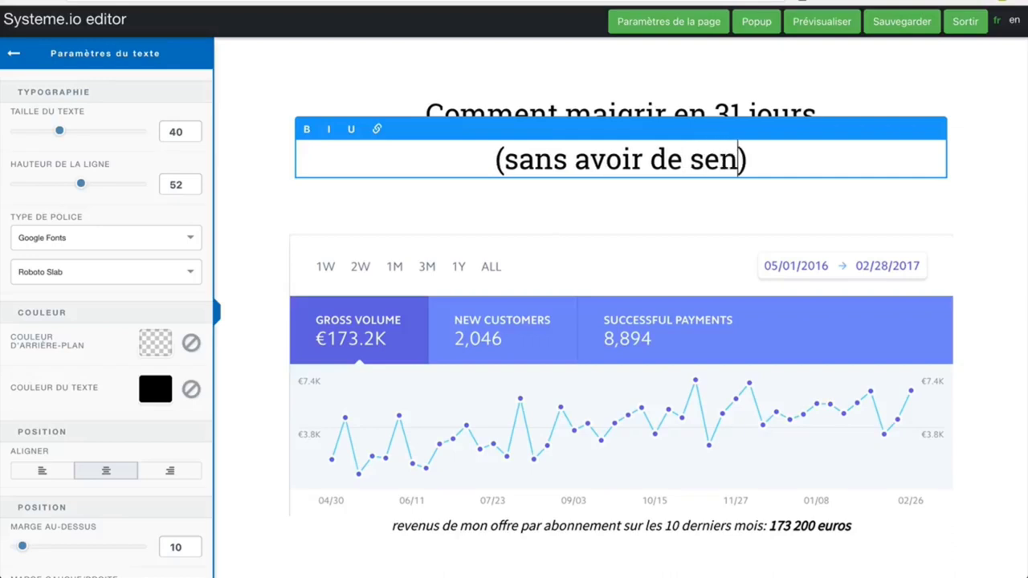
{"action": "type", "text": "sation de faim"}
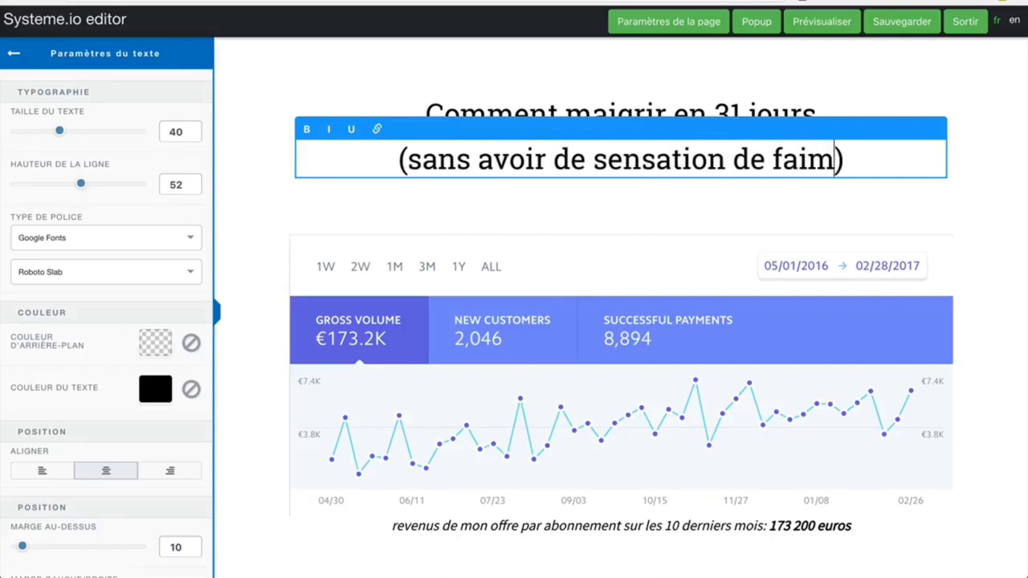
{"action": "type", "text": "..."}
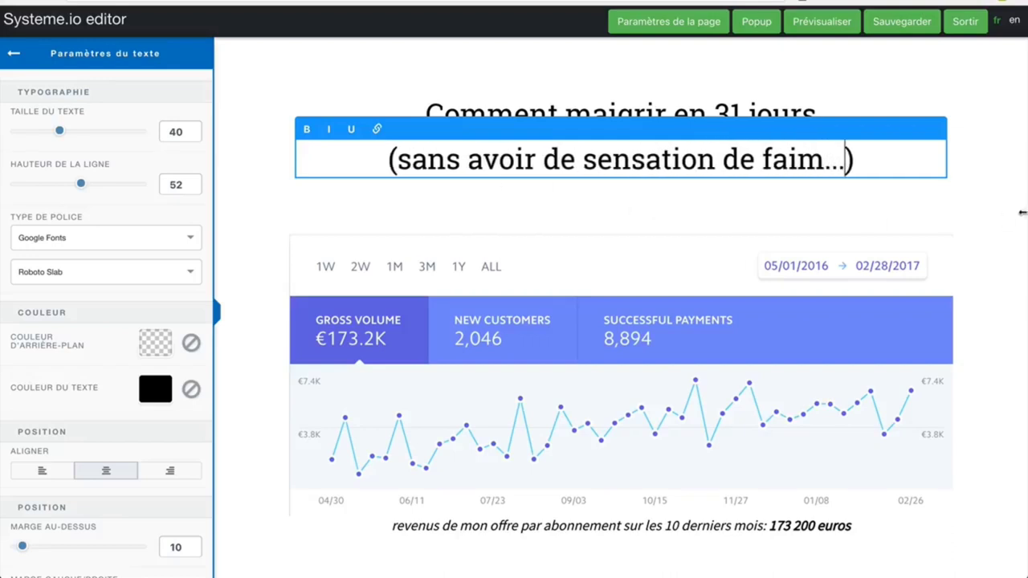
{"action": "left_click", "coordinate": [1021, 212]}
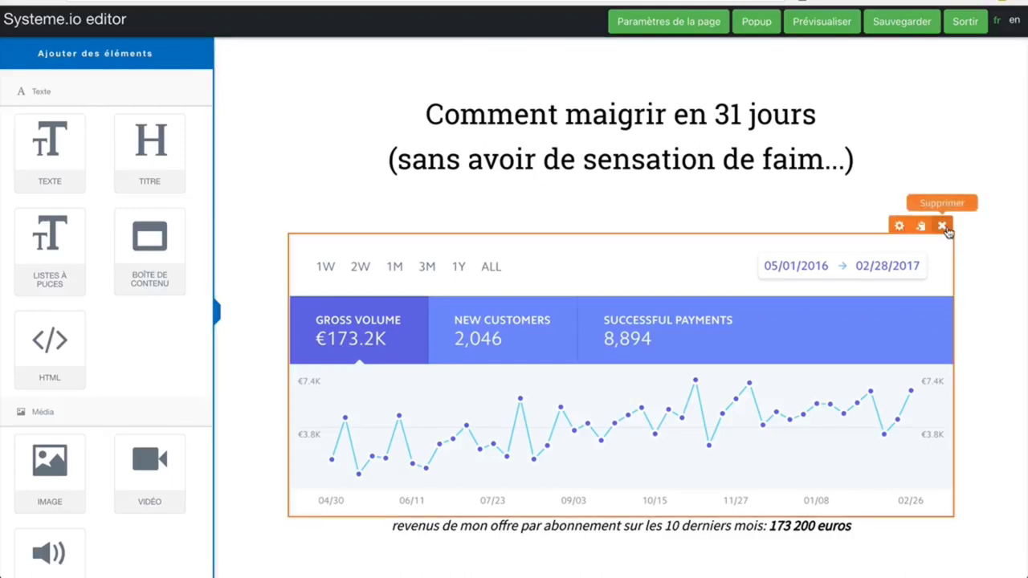
- Delete the revenue chart image below the sales page's headline and confirm the deletion
{"action": "left_click", "coordinate": [943, 227]}
{"action": "left_click", "coordinate": [634, 70]}
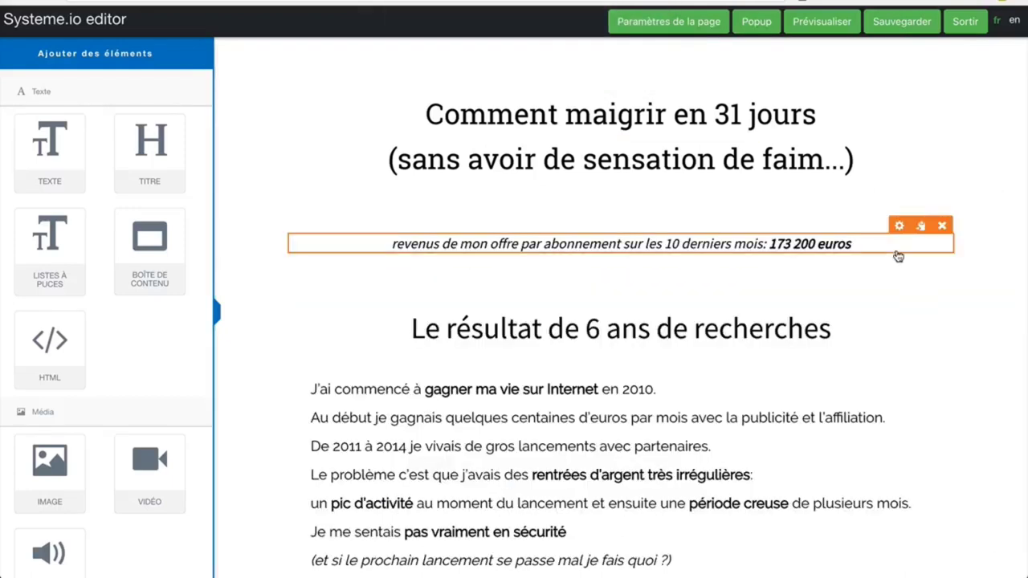
- Delete the revenue caption line below the sales page's headline and the empty row it leaves, confirming each deletion
{"action": "left_click", "coordinate": [941, 225]}
{"action": "left_click", "coordinate": [634, 70]}
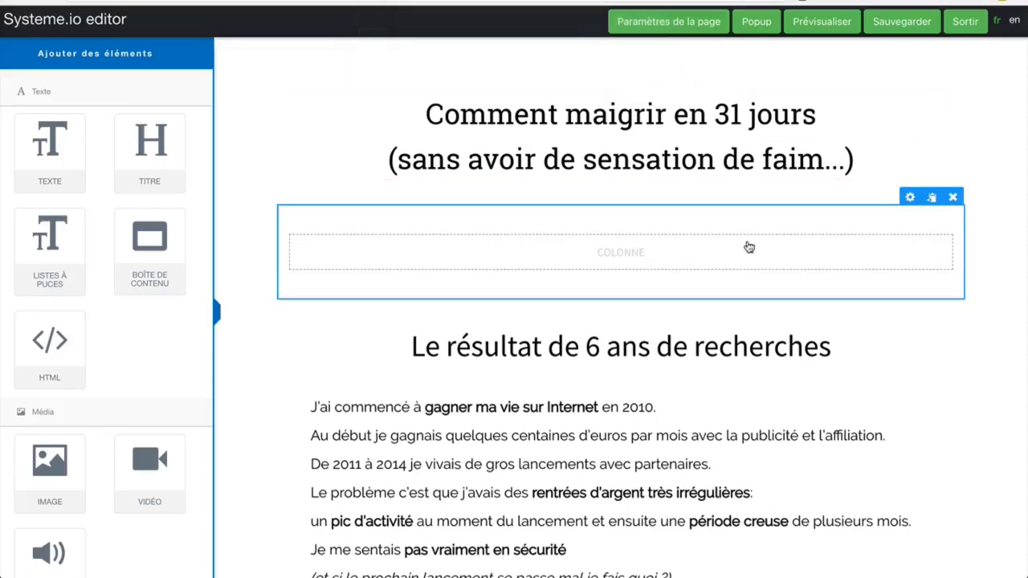
{"action": "left_click", "coordinate": [952, 197]}
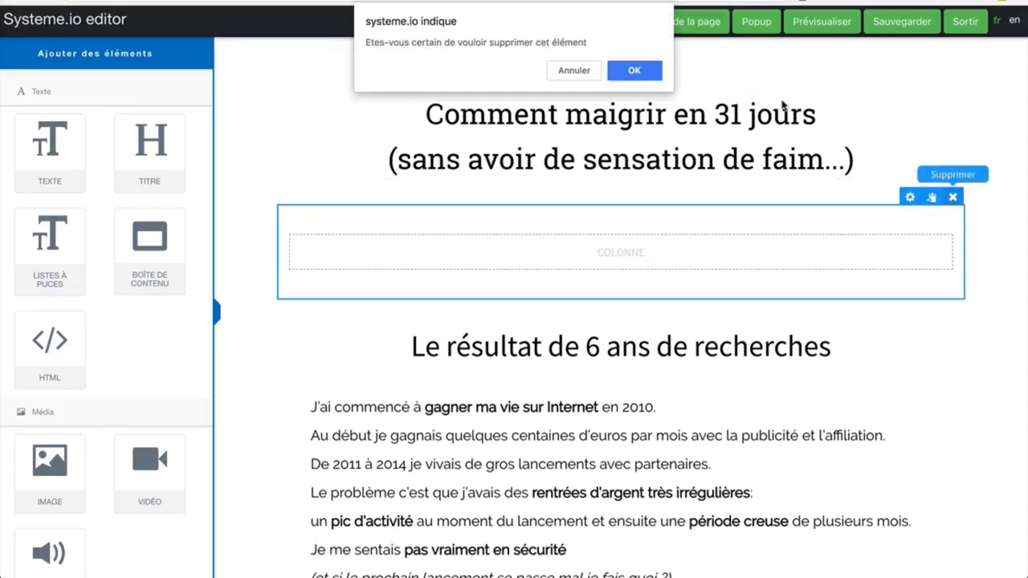
{"action": "left_click", "coordinate": [642, 75]}
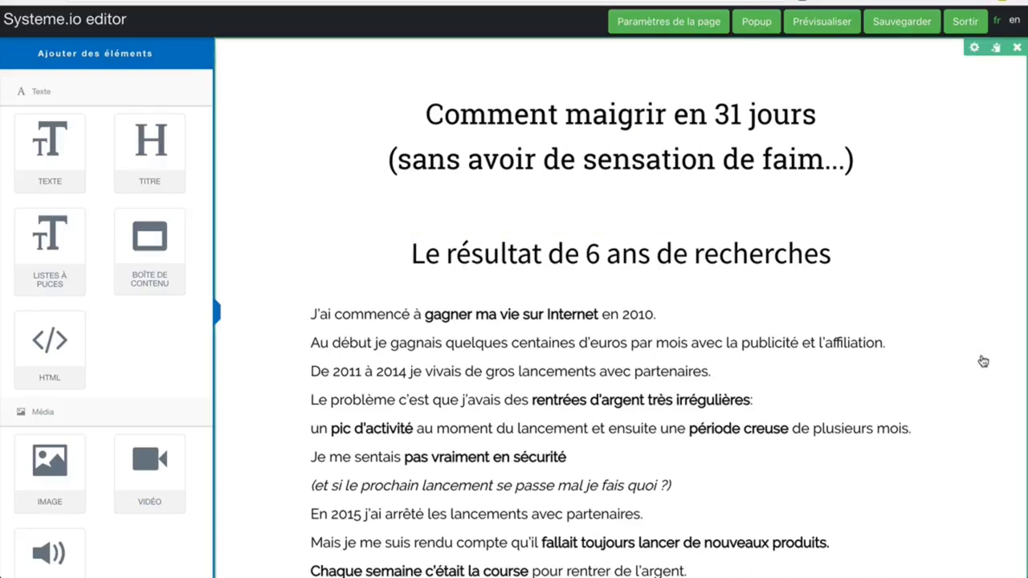
- Delete the heading "Le résultat de 6 ans de recherches" and place the text cursor at the start of the body text below
{"action": "mouse_move", "coordinate": [793, 249]}
{"action": "left_click", "coordinate": [921, 225]}
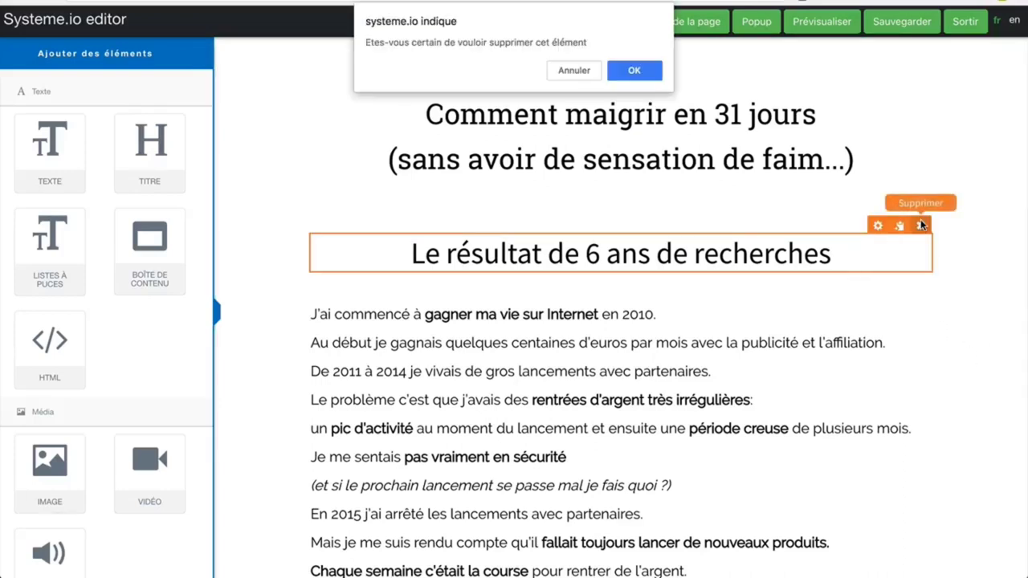
{"action": "left_click", "coordinate": [644, 70]}
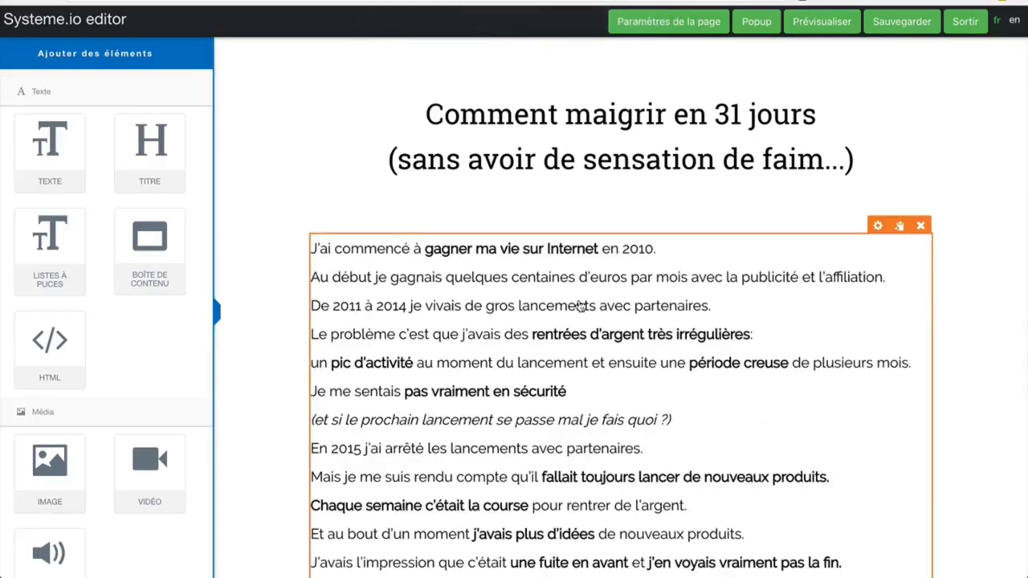
{"action": "left_click", "coordinate": [381, 253]}
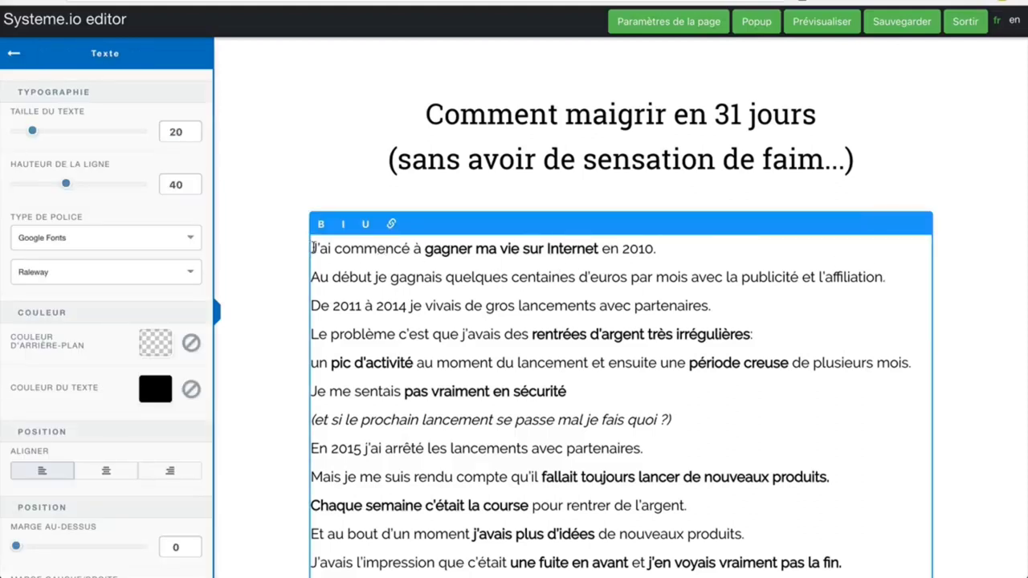
{"action": "type", "text": "A l'école tout"}
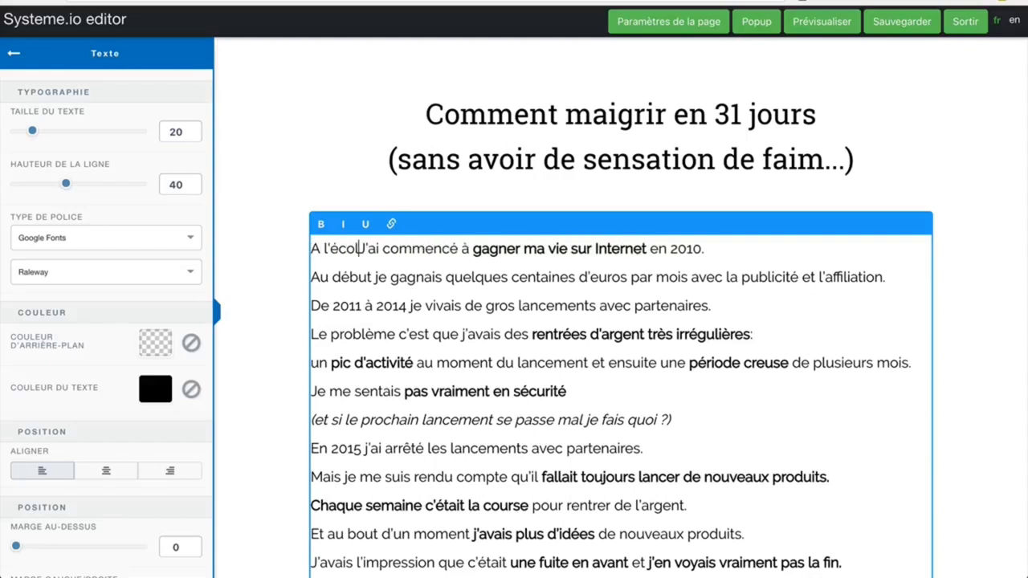
{"action": "type", "text": " le mon"}
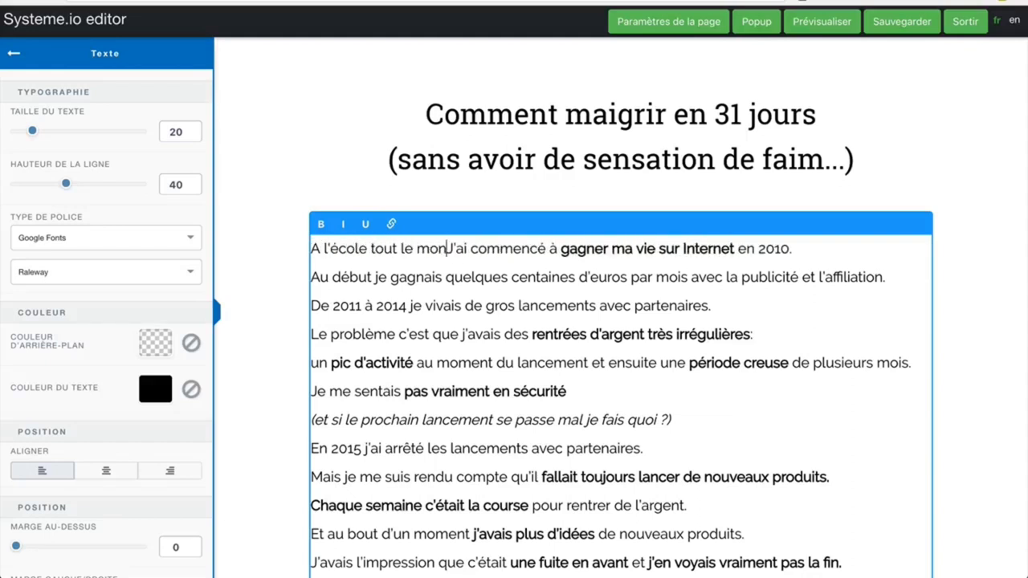
{"action": "key", "text": "BackSpace"}
{"action": "key", "text": "BackSpace"}
{"action": "key", "text": "BackSpace"}
{"action": "key", "text": "BackSpace"}
{"action": "key", "text": "BackSpace"}
{"action": "key", "text": "BackSpace"}
{"action": "key", "text": "BackSpace"}
{"action": "key", "text": "BackSpace"}
{"action": "key", "text": "BackSpace"}
{"action": "key", "text": "BackSpace"}
{"action": "key", "text": "BackSpace"}
{"action": "key", "text": "BackSpace"}
{"action": "key", "text": "BackSpace"}
{"action": "key", "text": "BackSpace"}
{"action": "key", "text": "BackSpace"}
{"action": "key", "text": "BackSpace"}
{"action": "key", "text": "BackSpace"}
{"action": "key", "text": "BackSpace"}
{"action": "key", "text": "BackSpace"}
{"action": "key", "text": "BackSpace"}
{"action": "key", "text": "BackSpace"}
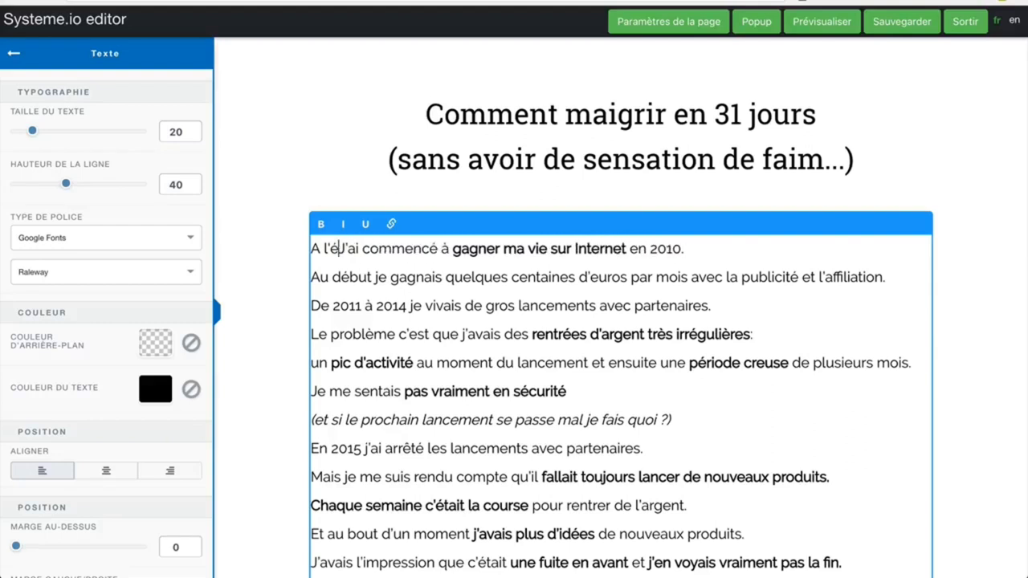
{"action": "key", "text": "Return"}
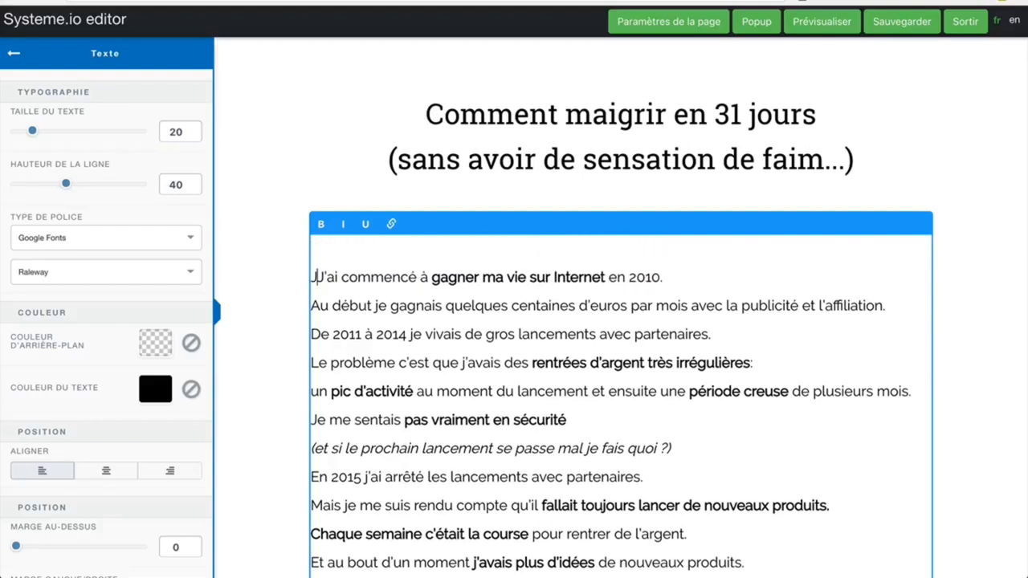
{"action": "key", "text": "BackSpace"}
- Insert the lines "J'ai jamais été gros." and "Mais j'ai jamais été mince non plus." at the start of the body text
{"action": "type", "text": "J"}
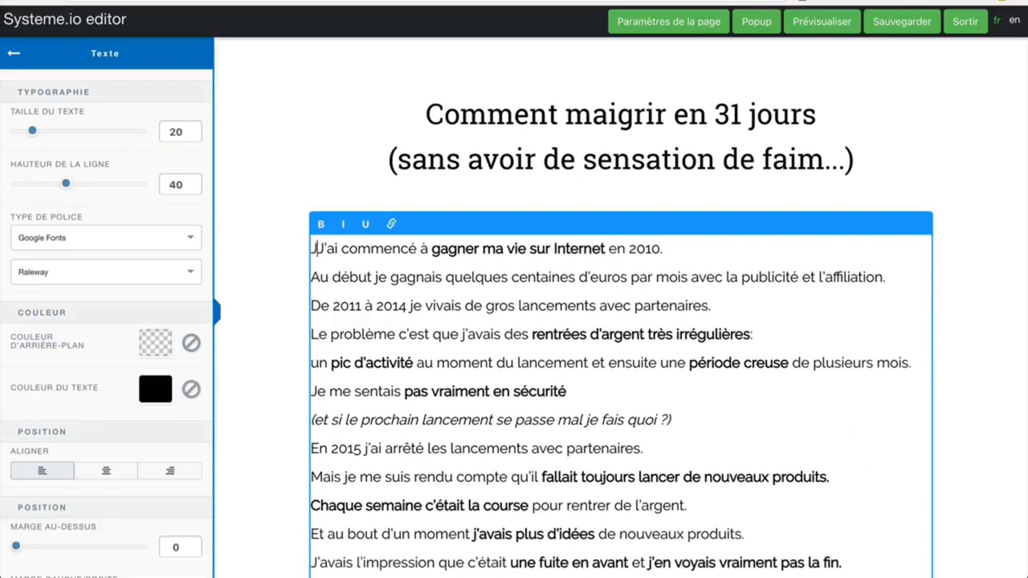
{"action": "type", "text": "'ai "}
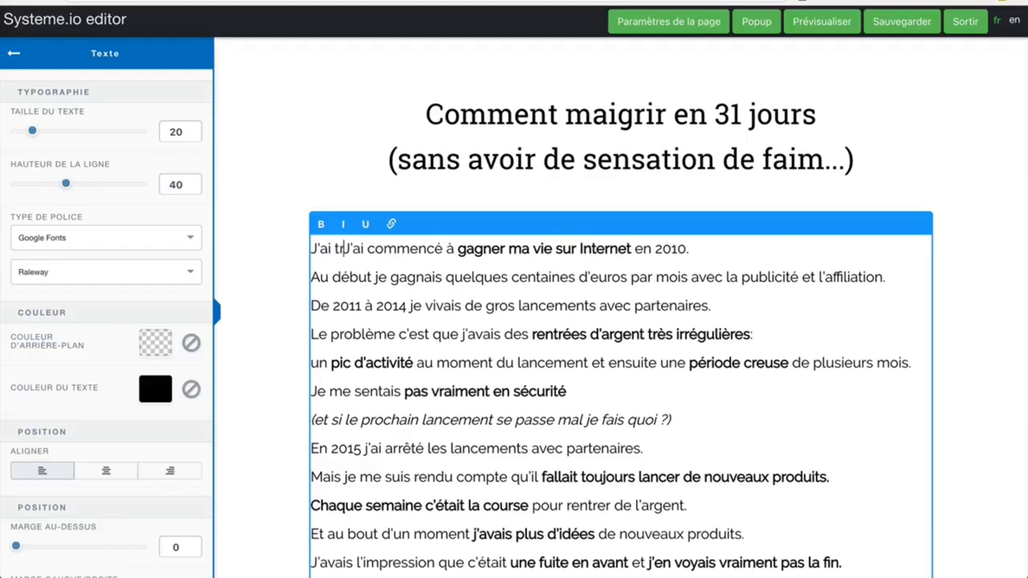
{"action": "type", "text": "jamais été gros."}
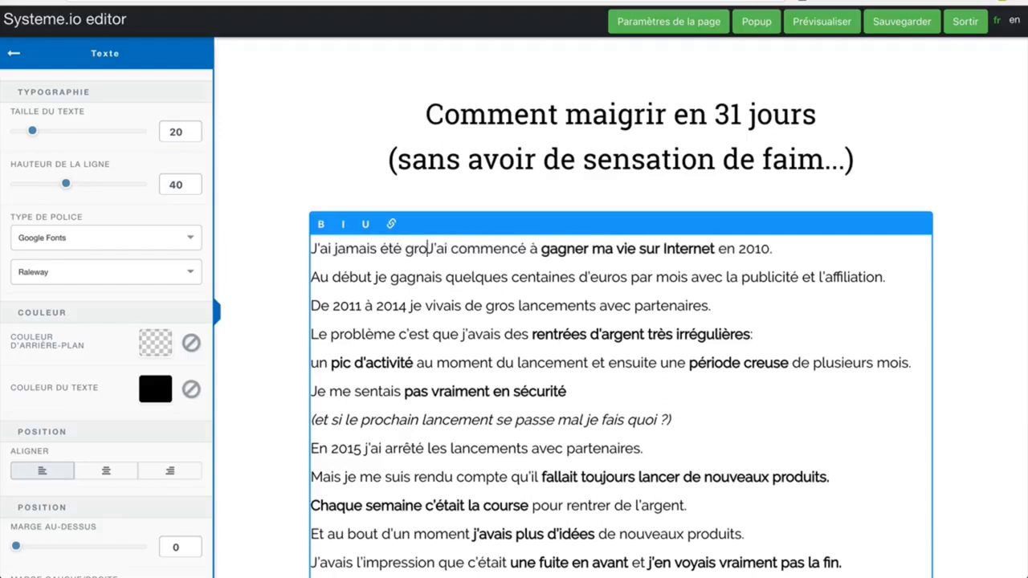
{"action": "key", "text": "Return"}
{"action": "type", "text": "Mais j'ai jamai"}
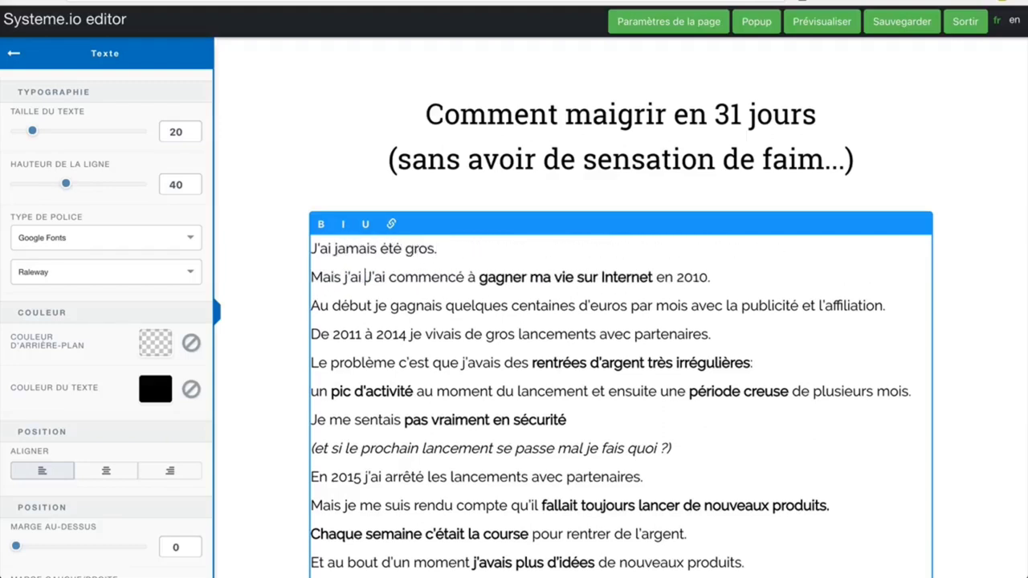
{"action": "type", "text": "s été mince n"}
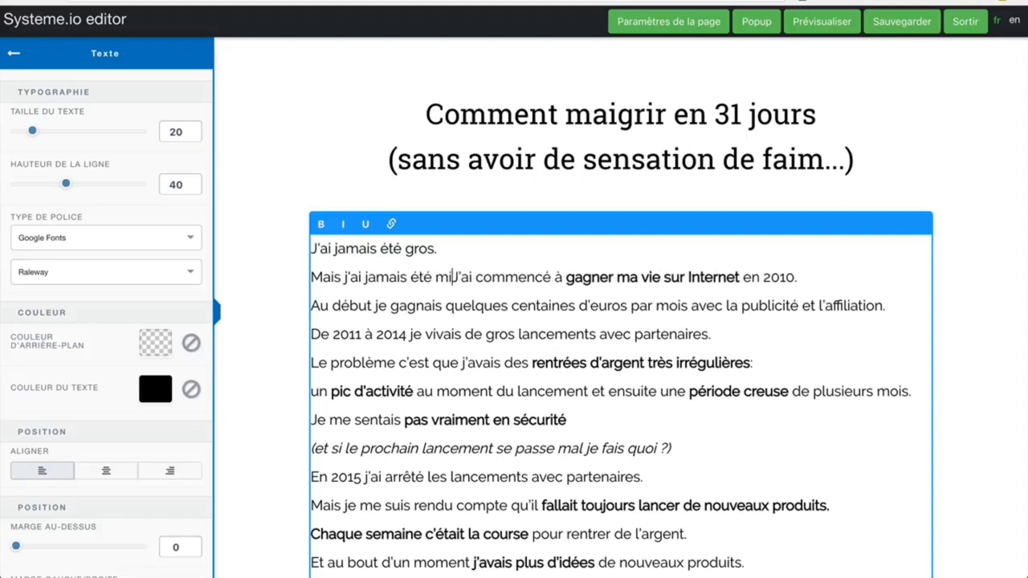
{"action": "type", "text": "on plus"}
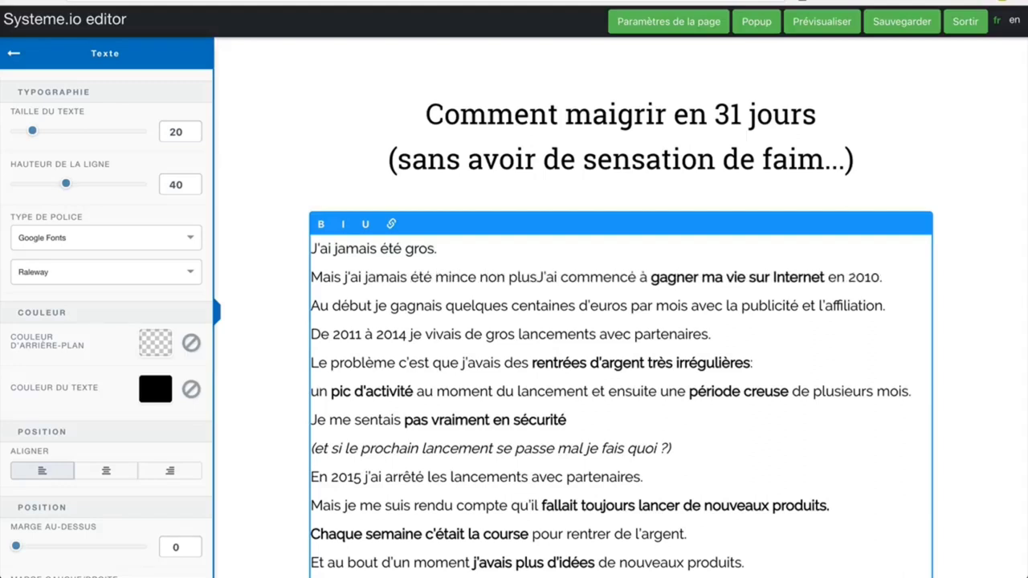
{"action": "type", "text": "."}
- Add the line "J'étais ce qu'on appelle "un faux maigre"." below, followed by blank lines, and finish editing the text
{"action": "key", "text": "Return"}
{"action": "type", "text": "J'étai"}
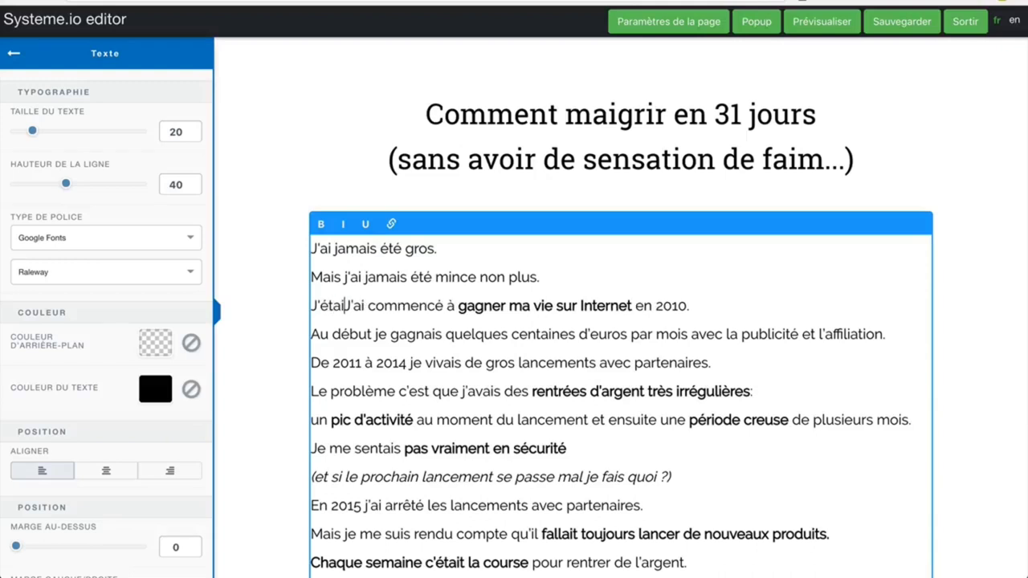
{"action": "type", "text": "s ce qu'on appelle "}
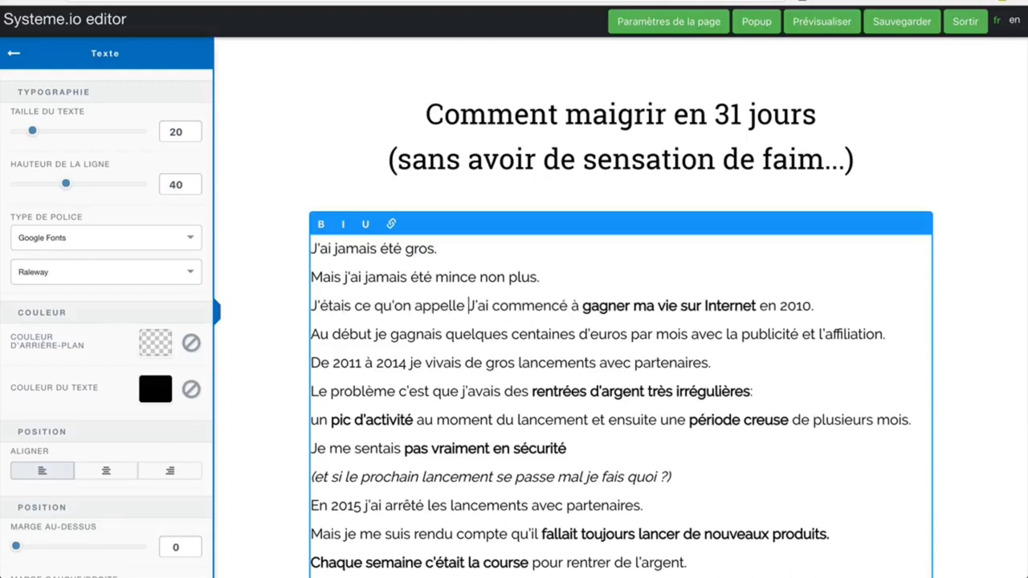
{"action": "type", "text": "\"un faux mai"}
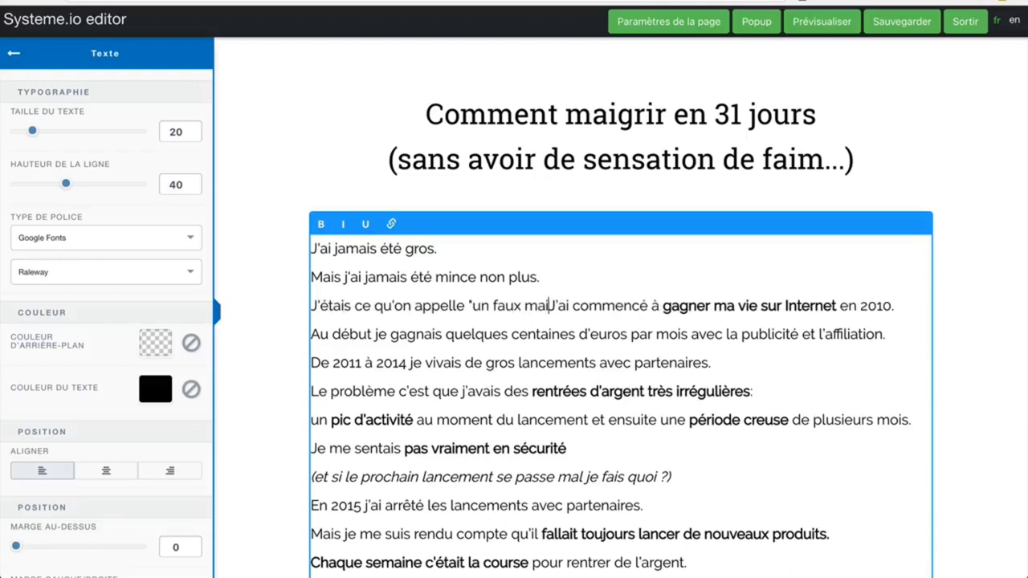
{"action": "type", "text": "gre\"."}
{"action": "key", "text": "Return"}
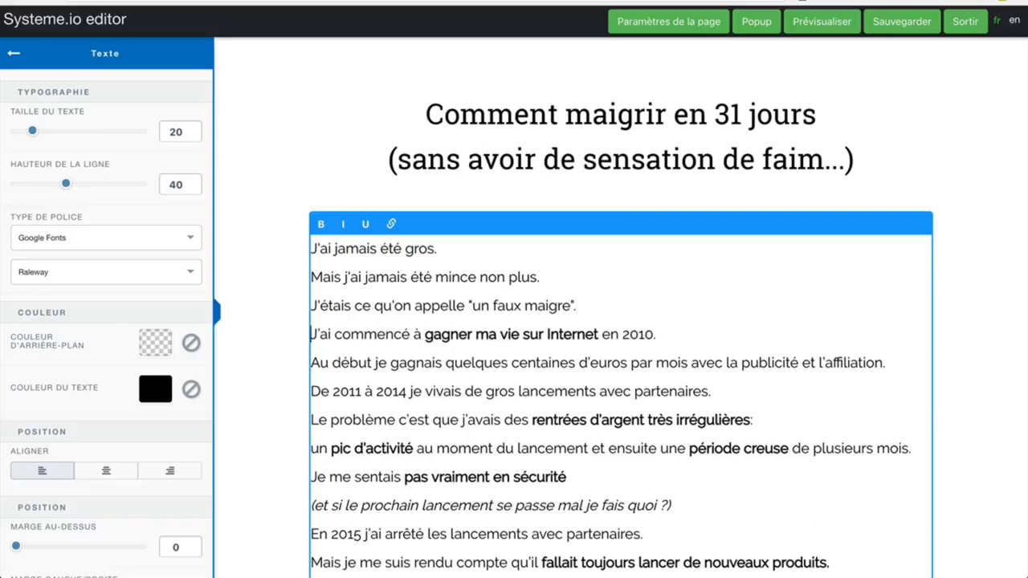
{"action": "key", "text": "Return"}
{"action": "key", "text": "Return"}
{"action": "key", "text": "Return"}
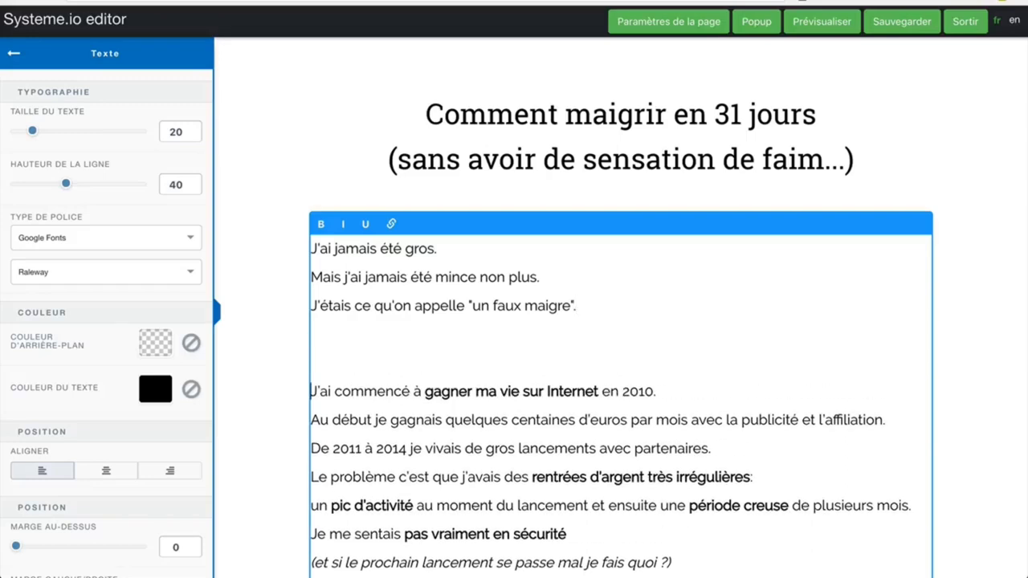
{"action": "left_click", "coordinate": [989, 329]}
- Skim the remaining template text and customer comments, save the sales page and exit the editor
{"action": "scroll", "coordinate": [980, 461], "scroll_direction": "down", "scroll_amount": 15}
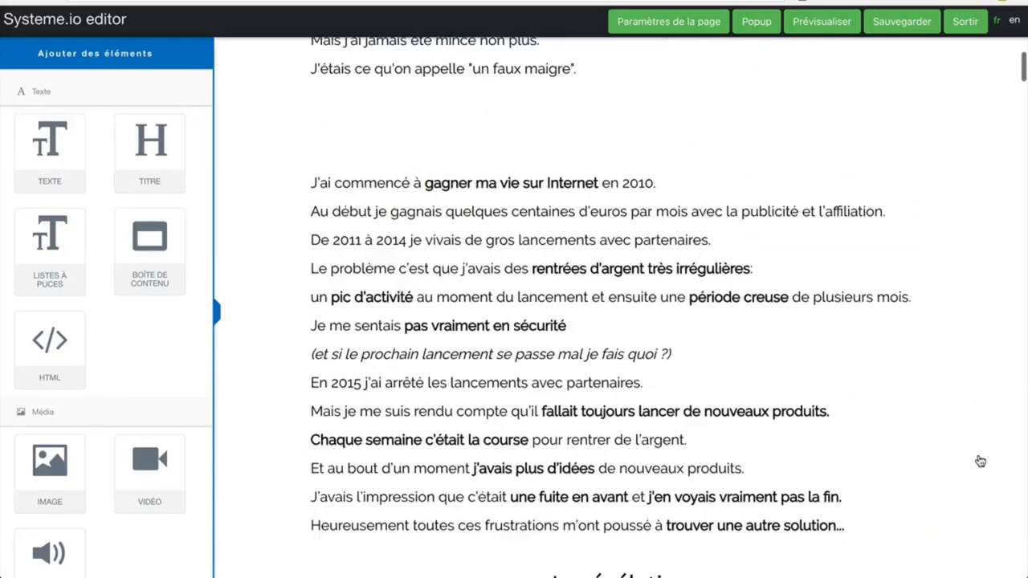
{"action": "scroll", "coordinate": [981, 460], "scroll_direction": "down", "scroll_amount": 16}
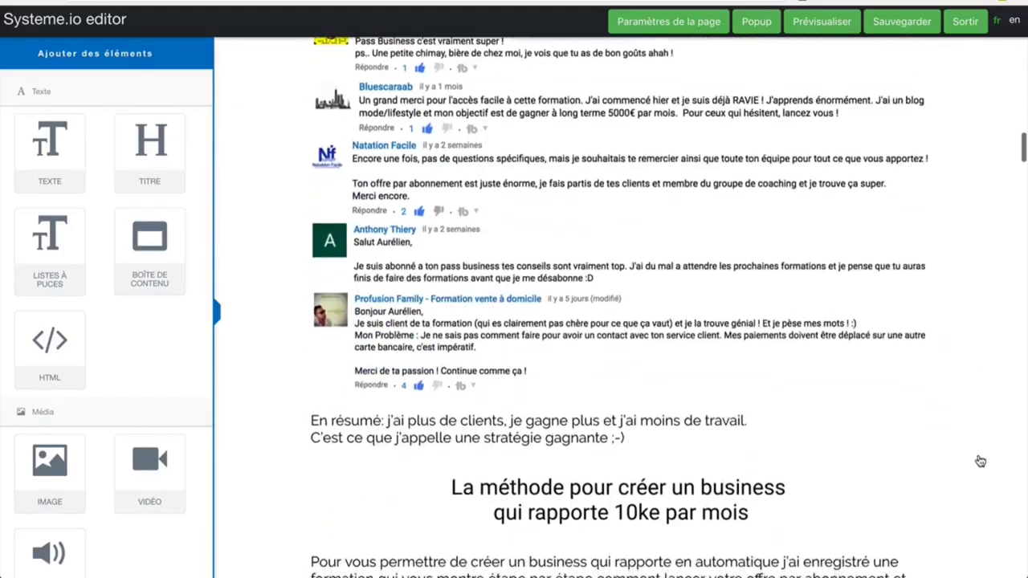
{"action": "scroll", "coordinate": [940, 198], "scroll_direction": "up", "scroll_amount": 12}
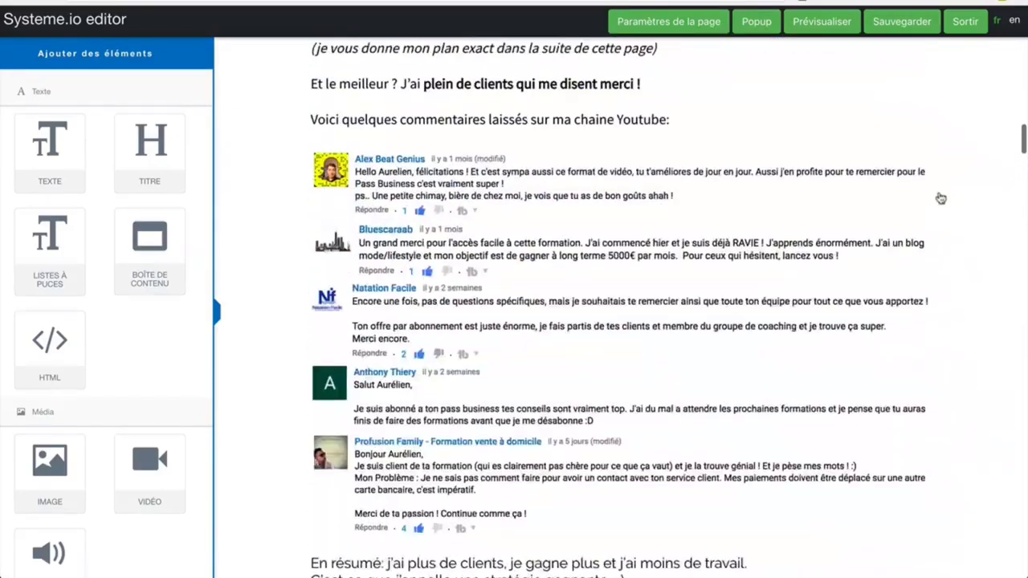
{"action": "left_click", "coordinate": [903, 28]}
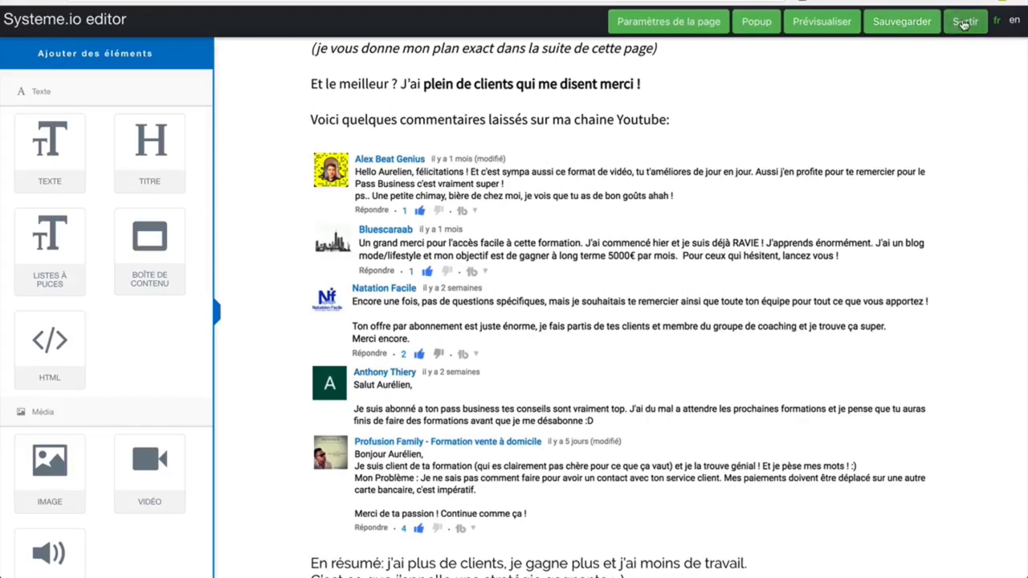
{"action": "left_click", "coordinate": [964, 22]}
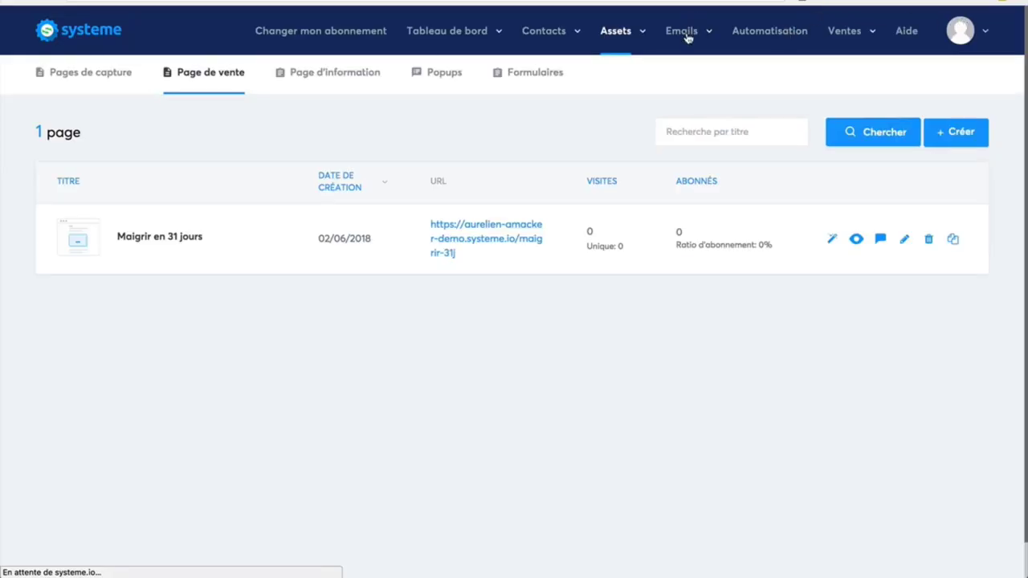
- Go to the sales offers and follow the link to add a payment gateway integration
{"action": "mouse_move", "coordinate": [835, 36]}
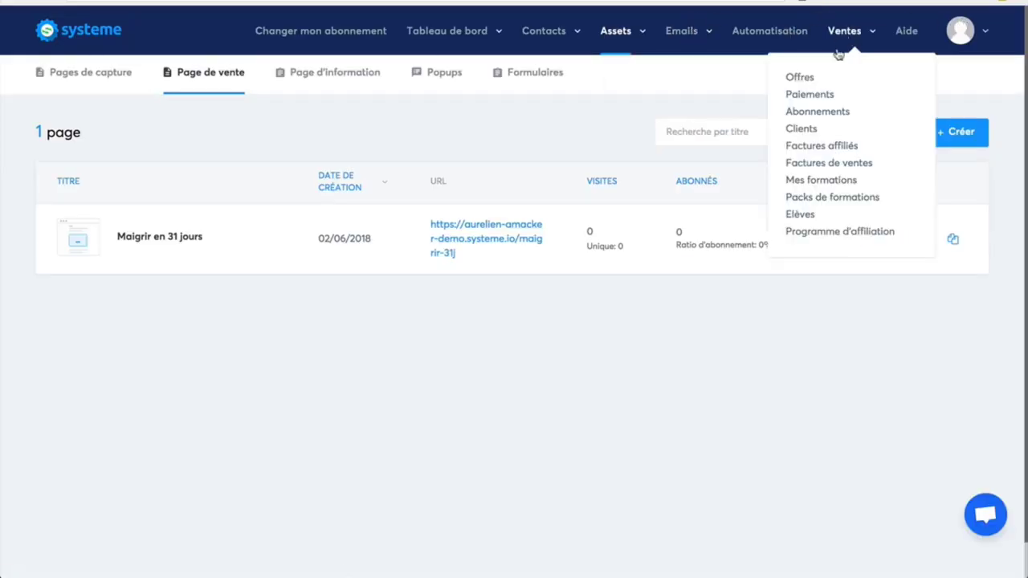
{"action": "left_click", "coordinate": [800, 79]}
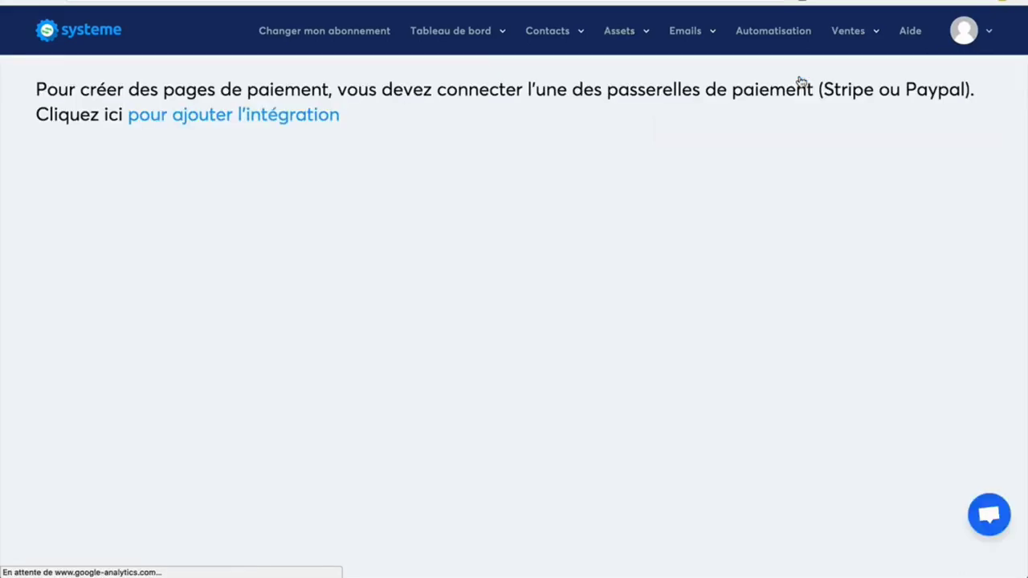
{"action": "left_click", "coordinate": [208, 114]}
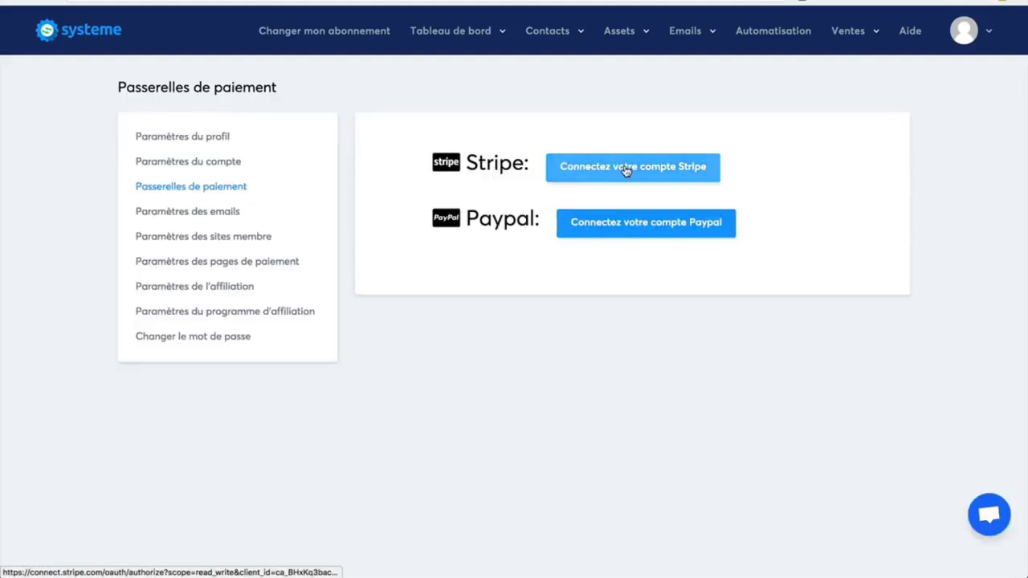
- Connect Stripe as payment gateway, signing in with the account's e-mail and password and authorizing the Webmarketing account, and dismiss the notification
{"action": "left_click", "coordinate": [626, 170]}
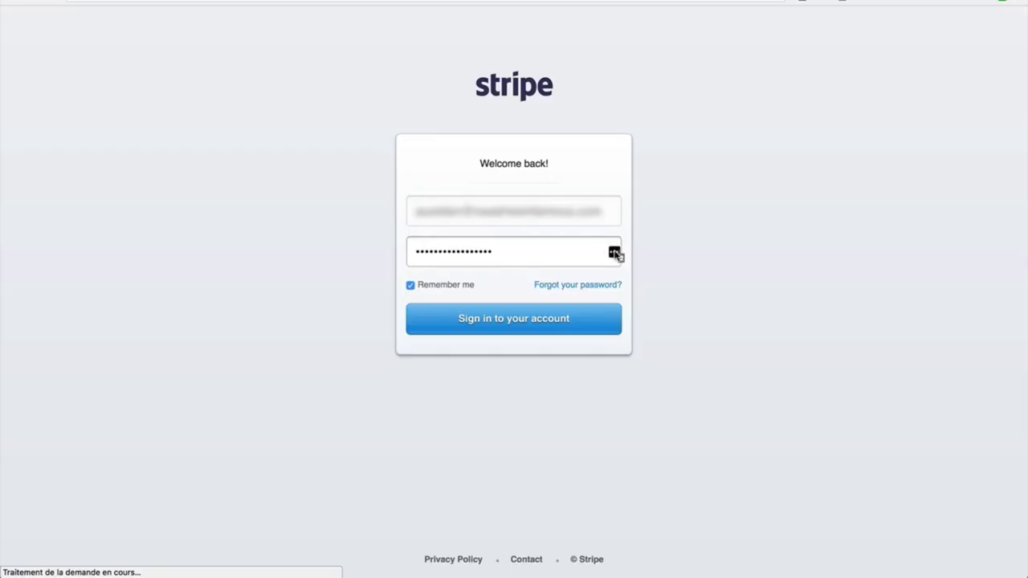
{"action": "left_click", "coordinate": [522, 321]}
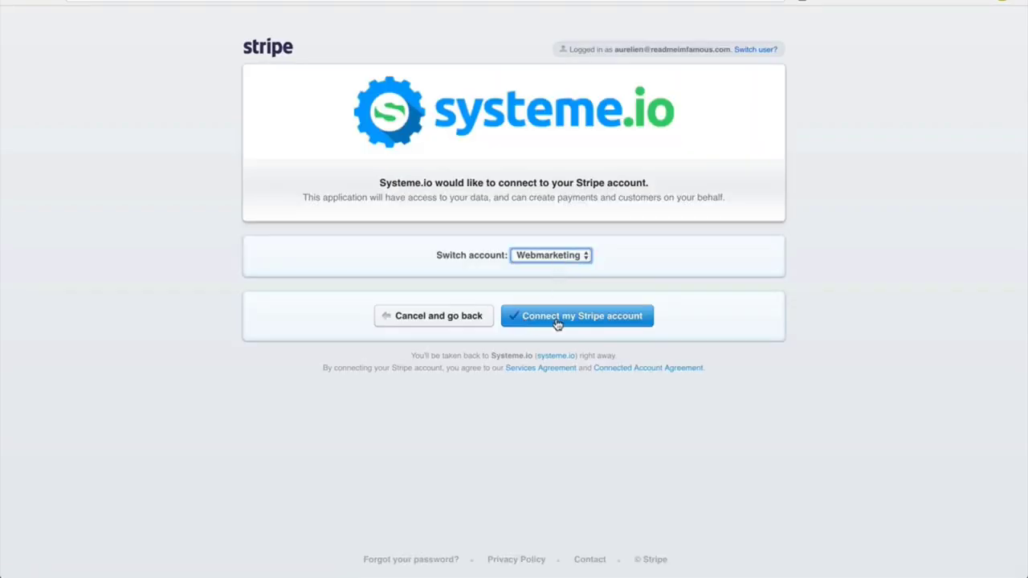
{"action": "left_click", "coordinate": [557, 321]}
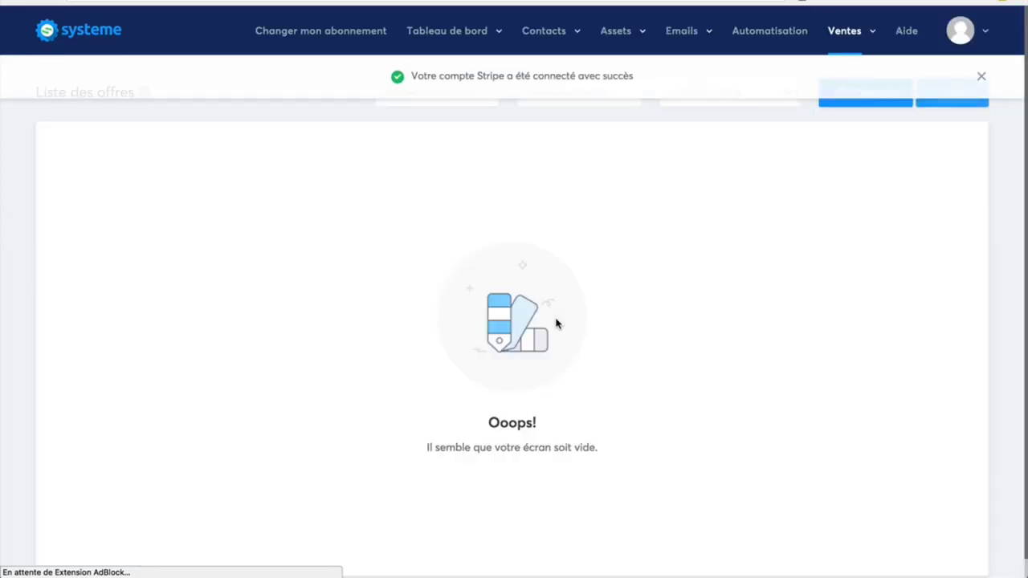
{"action": "left_click", "coordinate": [981, 78]}
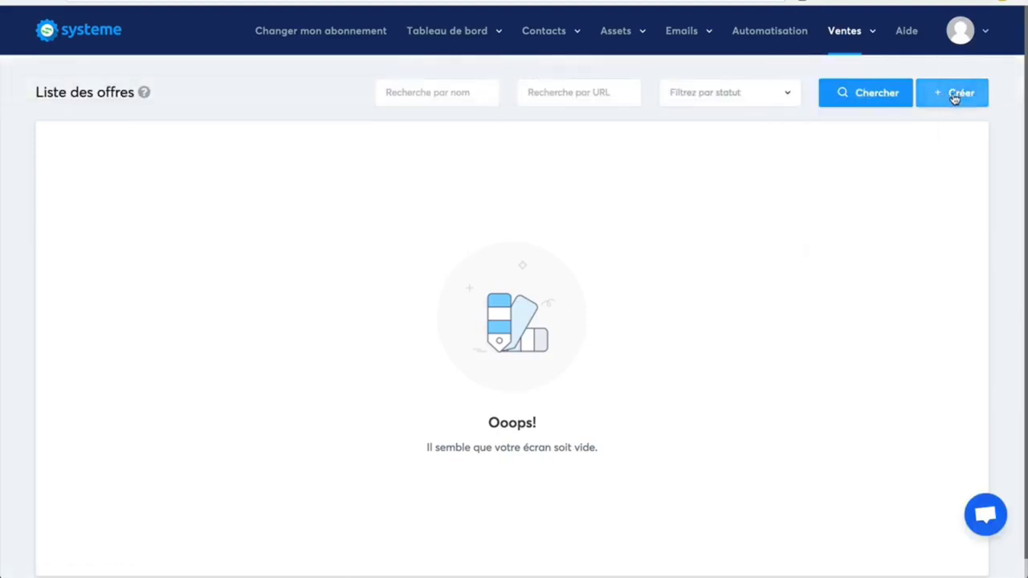
- Create a new offer named "Maigrir en 31 jours" and allow credit card payments
{"action": "left_click", "coordinate": [960, 93]}
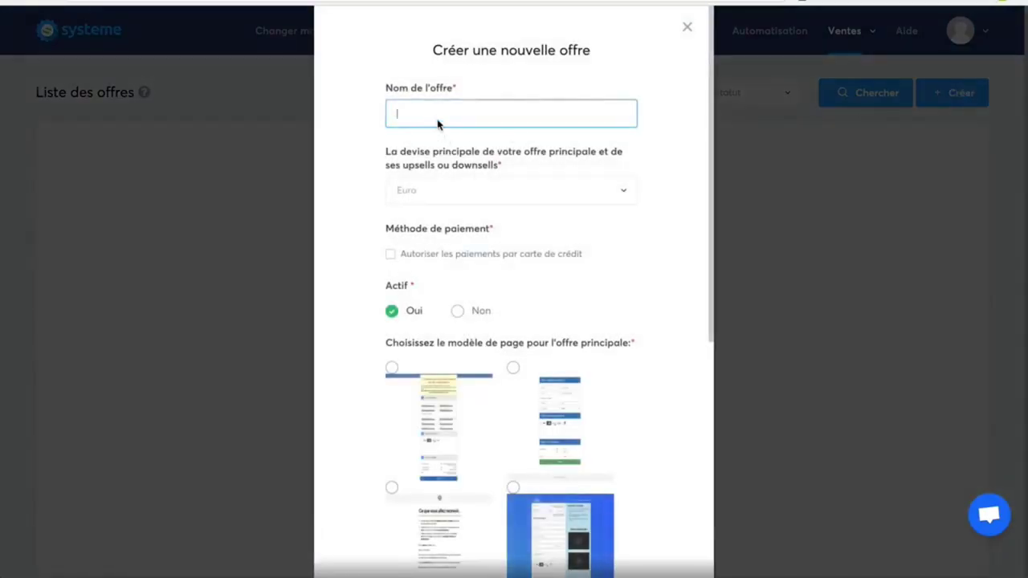
{"action": "type", "text": "Mo"}
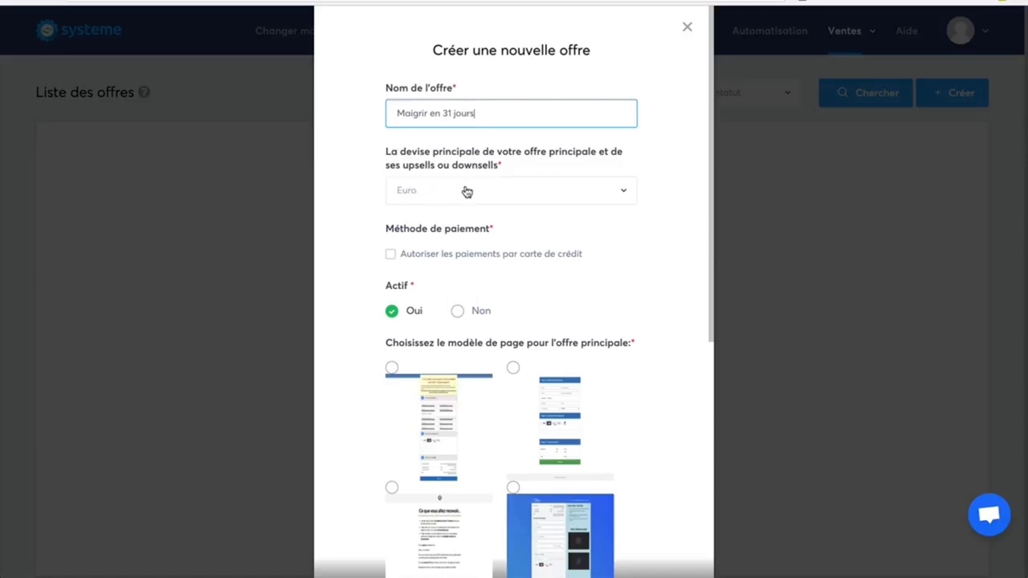
{"action": "left_click", "coordinate": [391, 256]}
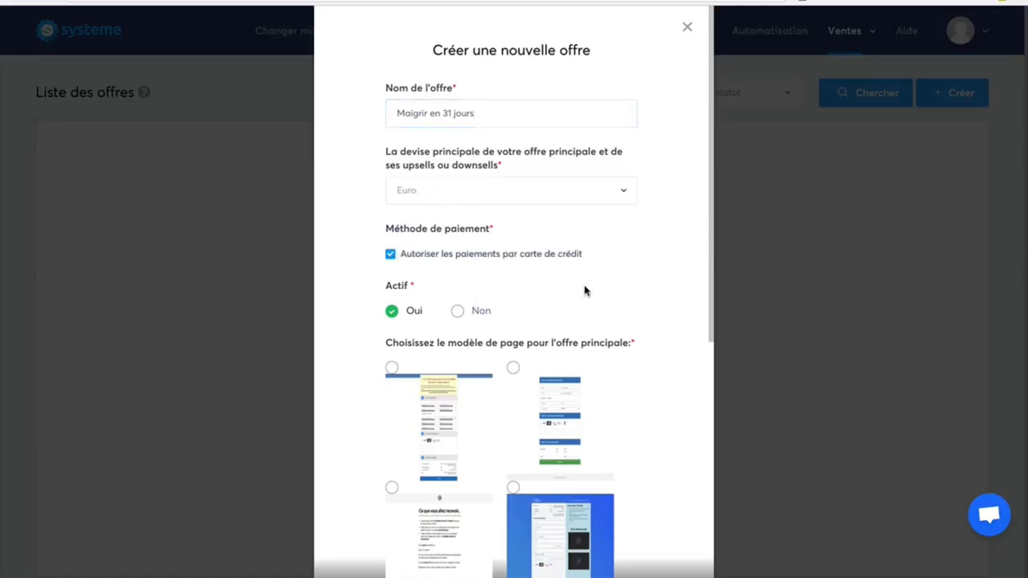
- Choose the "Ce que vous allez recevoir" page template for the main offer and save the offer
{"action": "scroll", "coordinate": [585, 291], "scroll_direction": "down", "scroll_amount": 2}
{"action": "scroll", "coordinate": [586, 291], "scroll_direction": "up", "scroll_amount": 2}
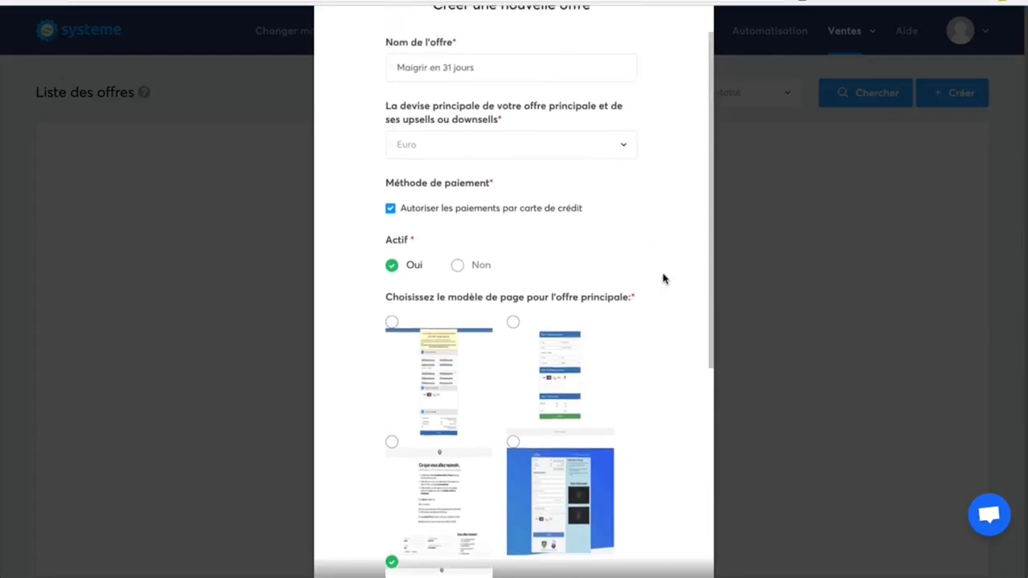
{"action": "scroll", "coordinate": [663, 278], "scroll_direction": "down", "scroll_amount": 2}
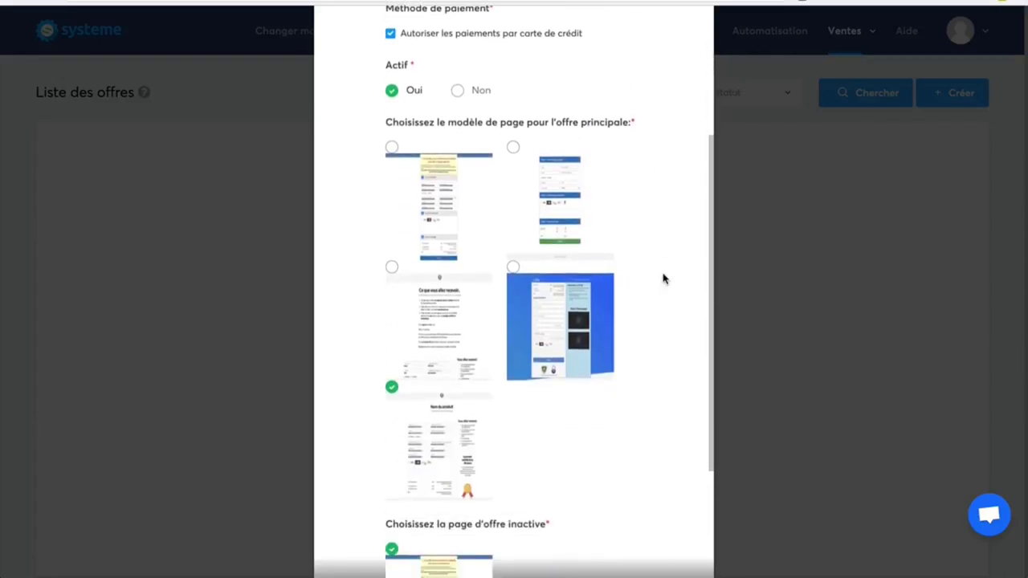
{"action": "scroll", "coordinate": [664, 279], "scroll_direction": "down", "scroll_amount": 1}
{"action": "scroll", "coordinate": [663, 279], "scroll_direction": "up", "scroll_amount": 1}
{"action": "scroll", "coordinate": [664, 278], "scroll_direction": "down", "scroll_amount": 1}
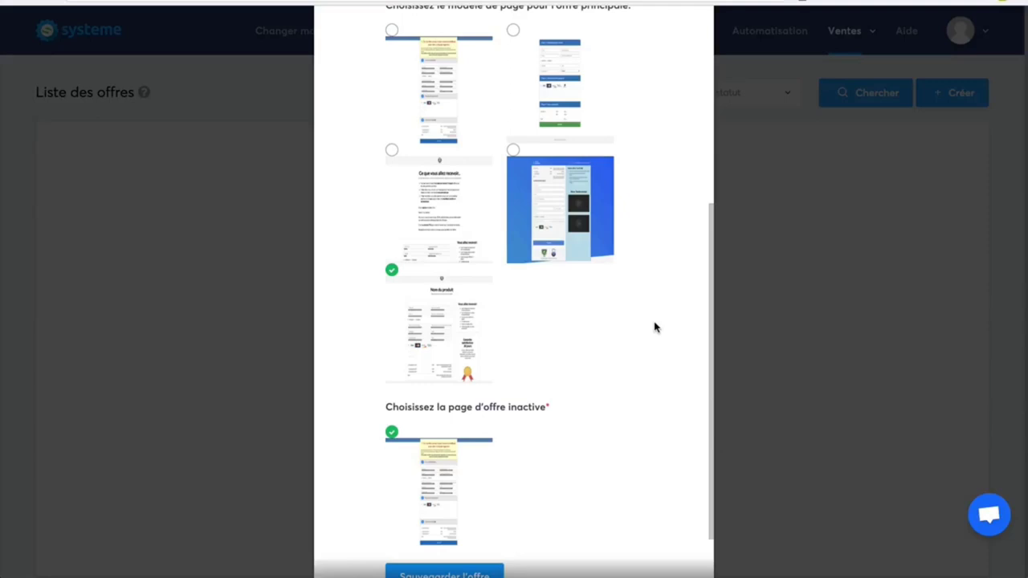
{"action": "scroll", "coordinate": [655, 326], "scroll_direction": "down", "scroll_amount": 1}
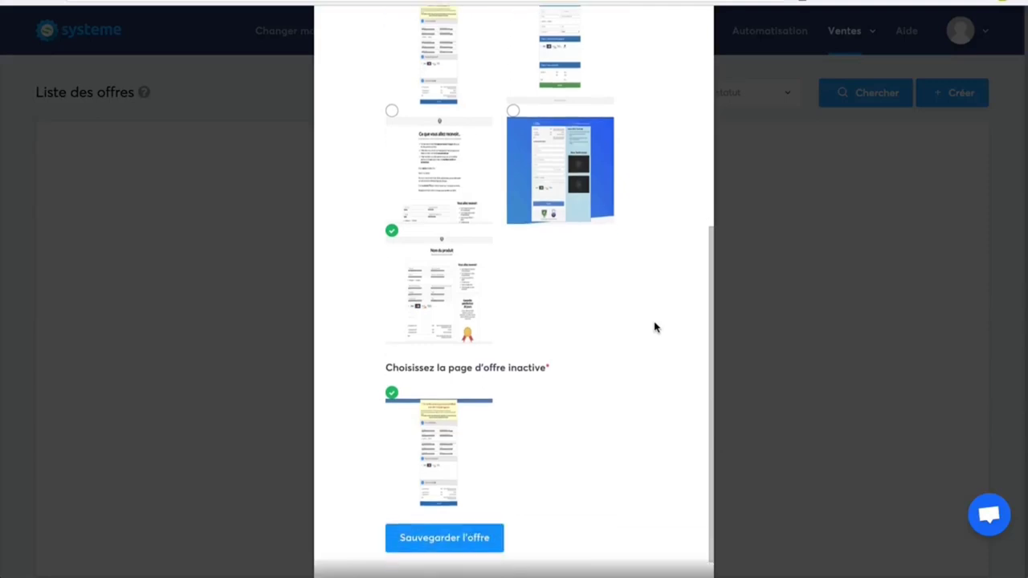
{"action": "scroll", "coordinate": [655, 326], "scroll_direction": "up", "scroll_amount": 1}
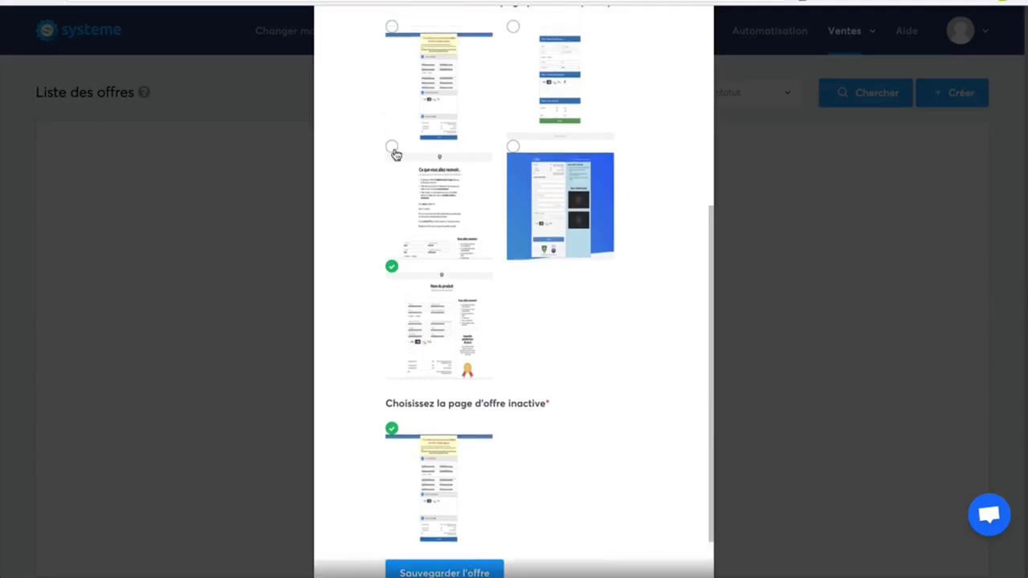
{"action": "left_click", "coordinate": [392, 148]}
{"action": "scroll", "coordinate": [672, 413], "scroll_direction": "down", "scroll_amount": 2}
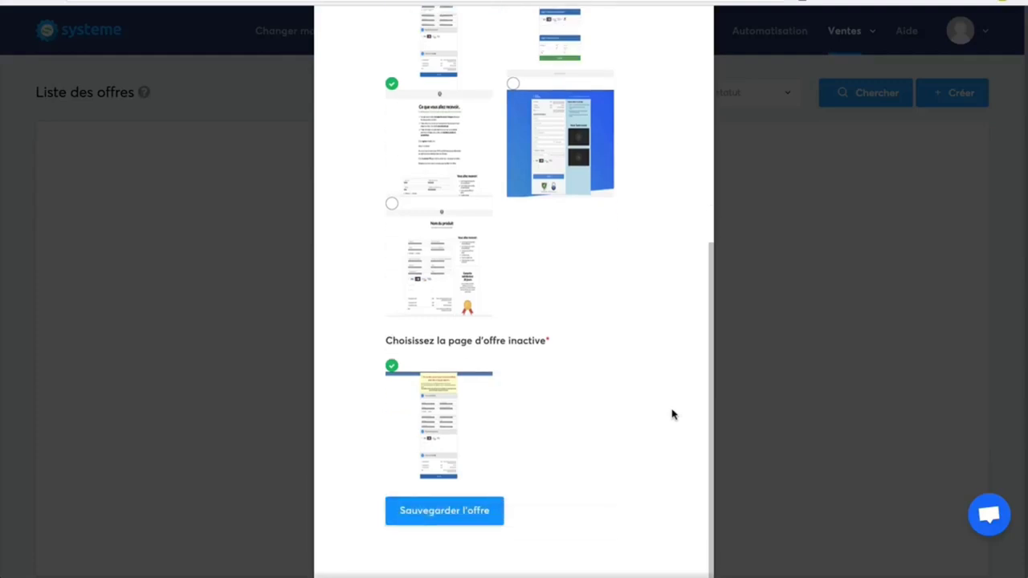
{"action": "left_click", "coordinate": [437, 507]}
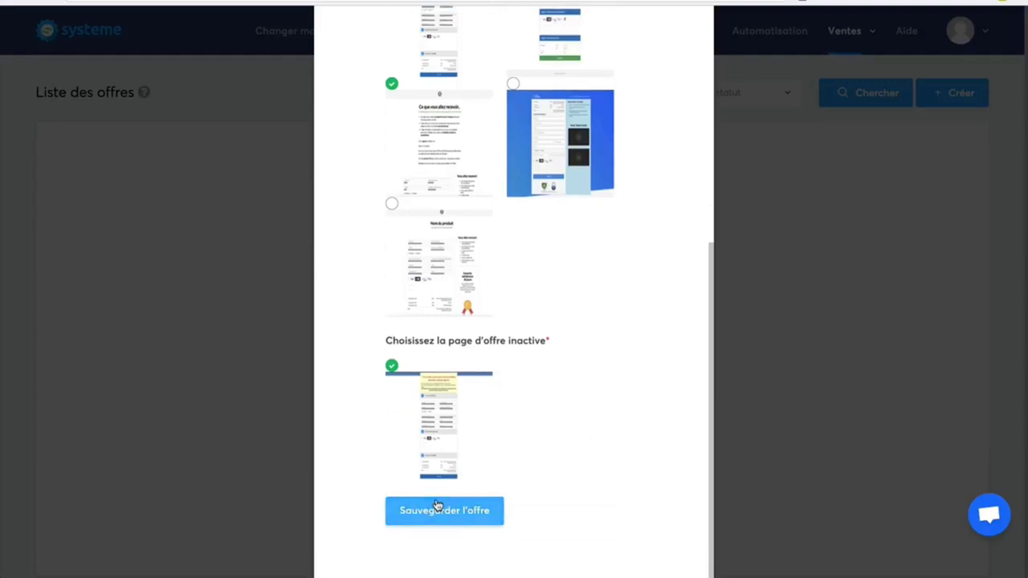
{"action": "left_click", "coordinate": [438, 506]}
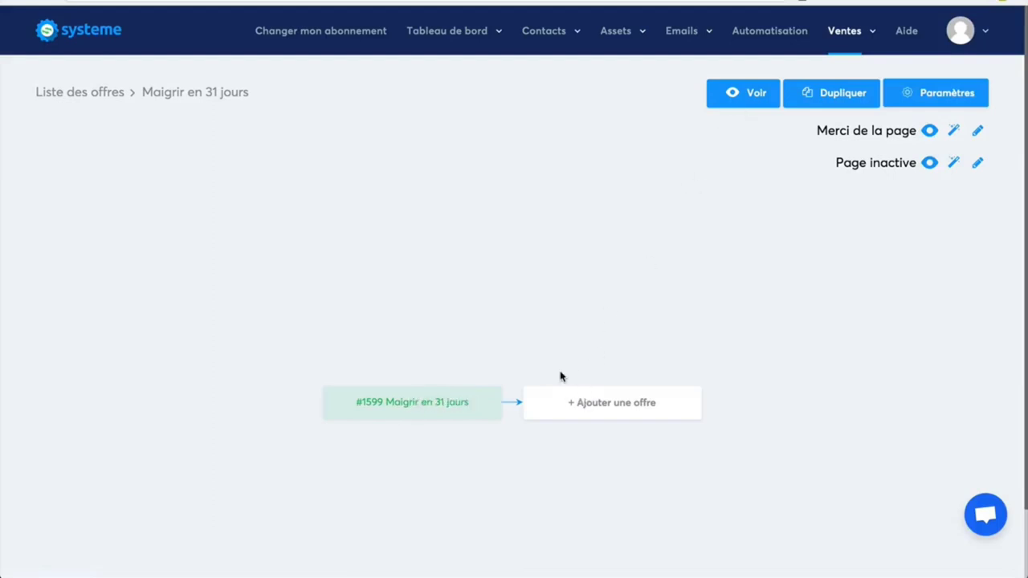
- Open the "Maigrir en 31 jours" offer's settings and review its affiliate commission and offer path
{"action": "left_click", "coordinate": [407, 401]}
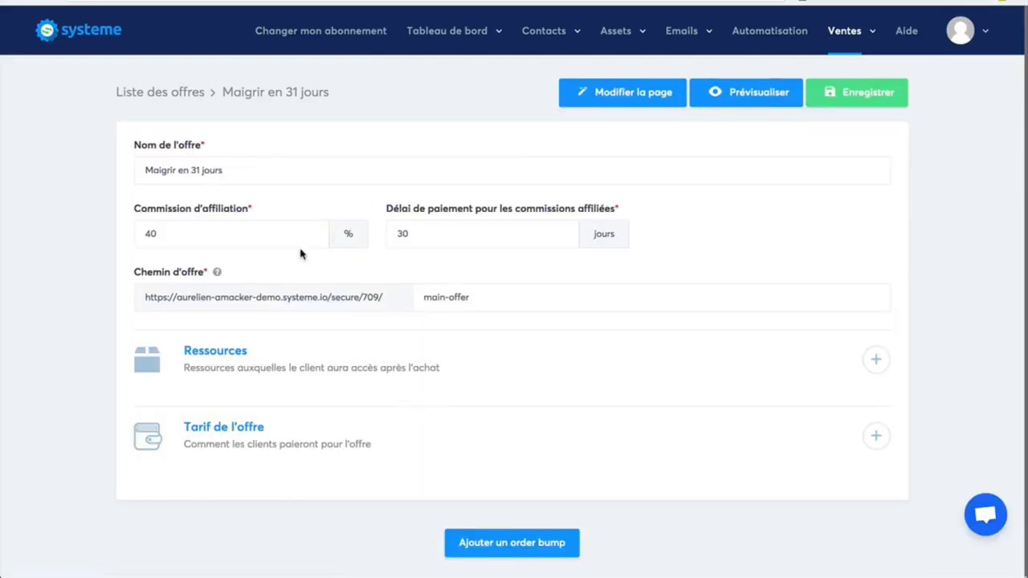
{"action": "left_click", "coordinate": [152, 232]}
{"action": "double_click", "coordinate": [152, 232]}
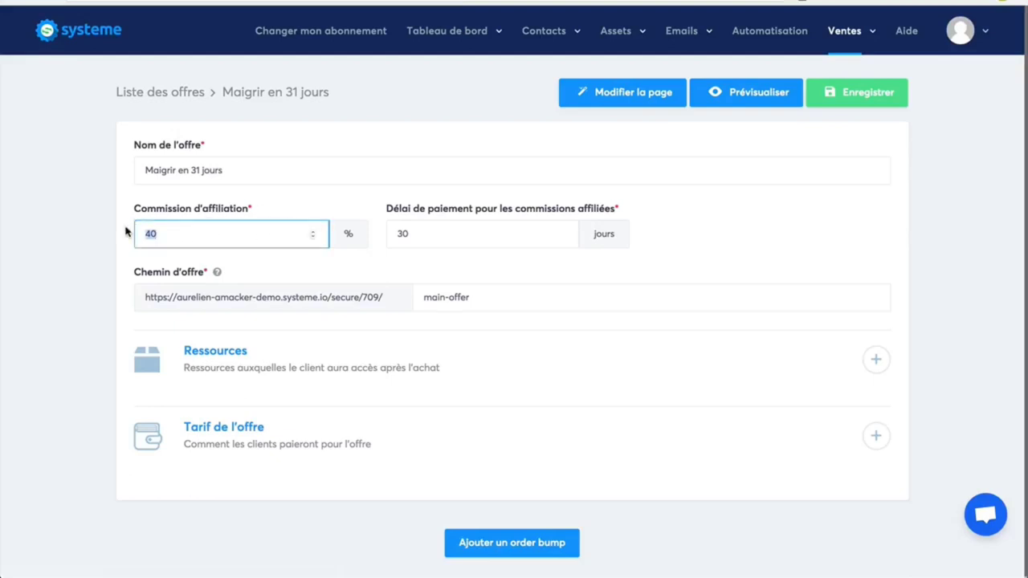
{"action": "left_click", "coordinate": [917, 244]}
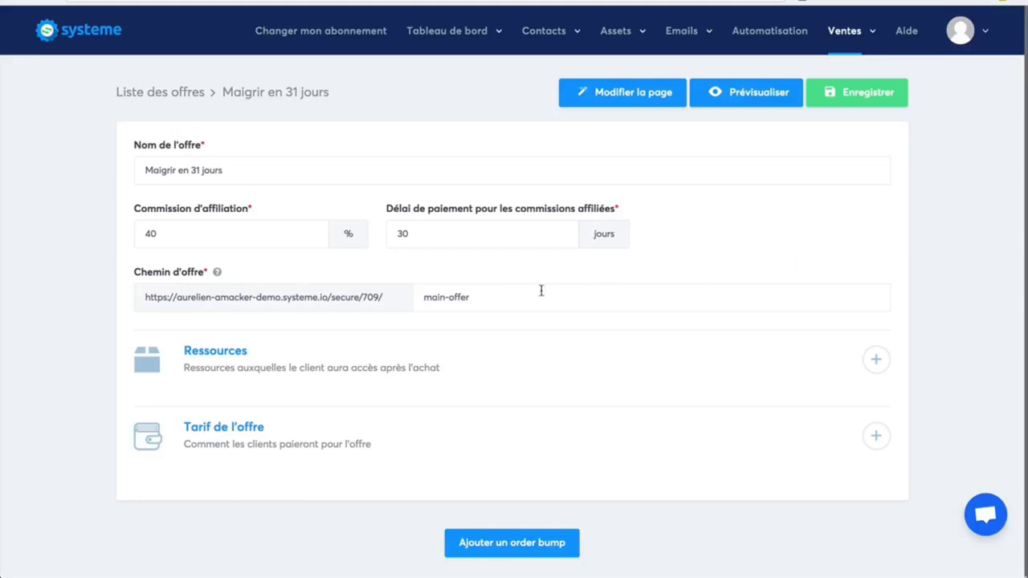
{"action": "left_click_drag", "start_coordinate": [481, 294], "coordinate": [404, 297]}
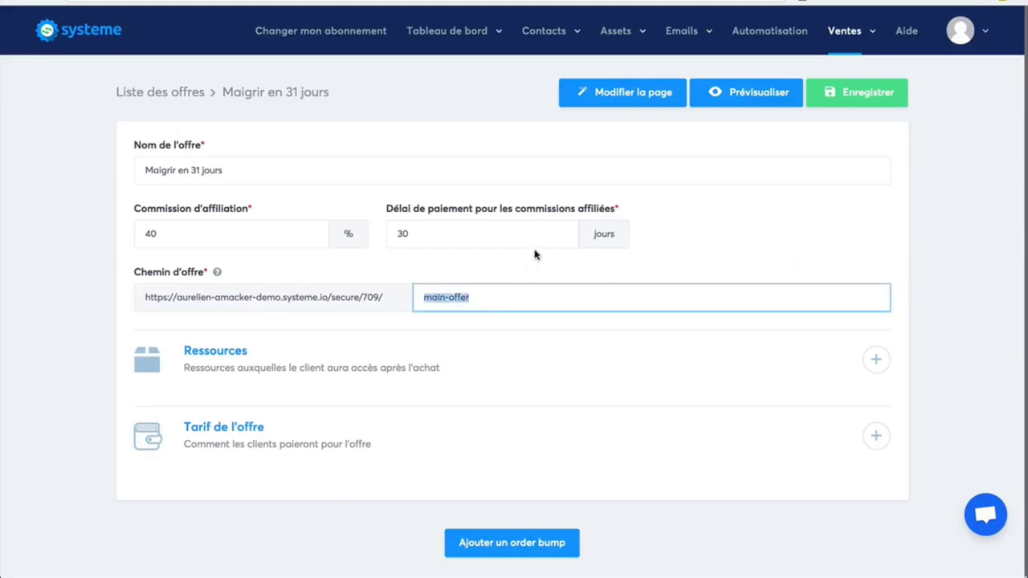
{"action": "scroll", "coordinate": [942, 297], "scroll_direction": "down", "scroll_amount": 1}
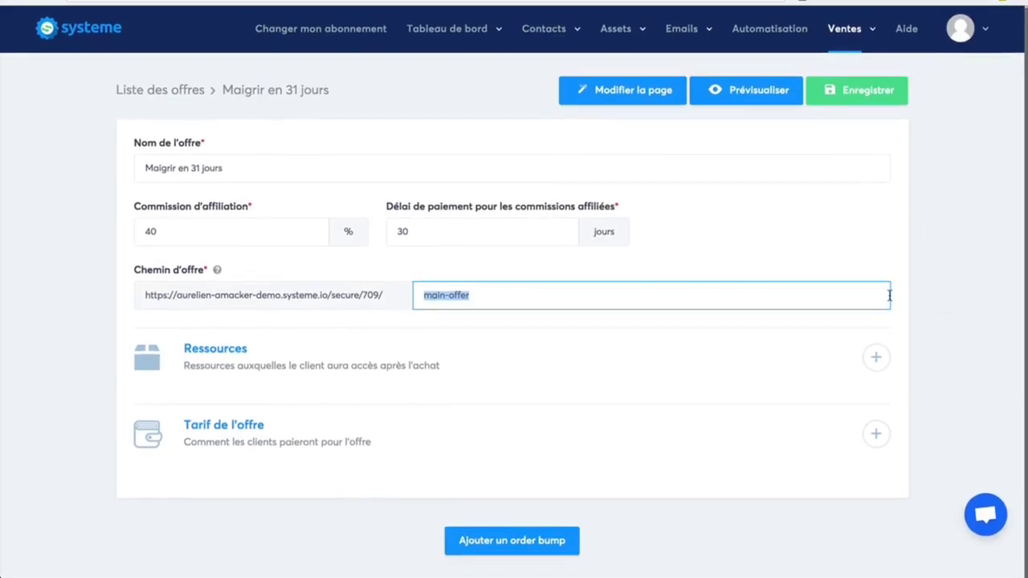
- Add a Formation resource to the offer, granting Accès total to the course "Maigrir en 31 jours"
{"action": "left_click", "coordinate": [875, 359]}
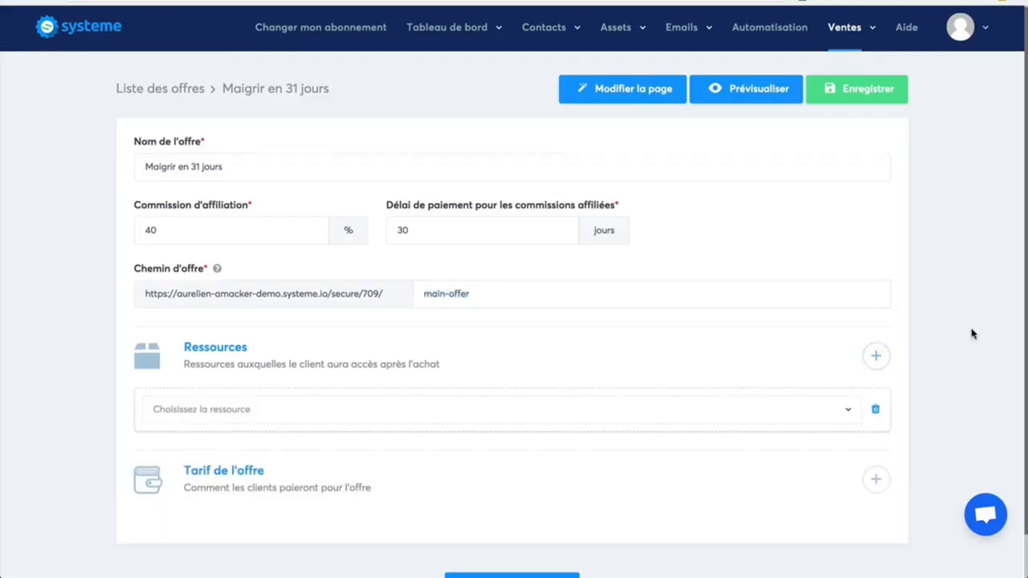
{"action": "scroll", "coordinate": [903, 360], "scroll_direction": "down", "scroll_amount": 1}
{"action": "left_click", "coordinate": [826, 362]}
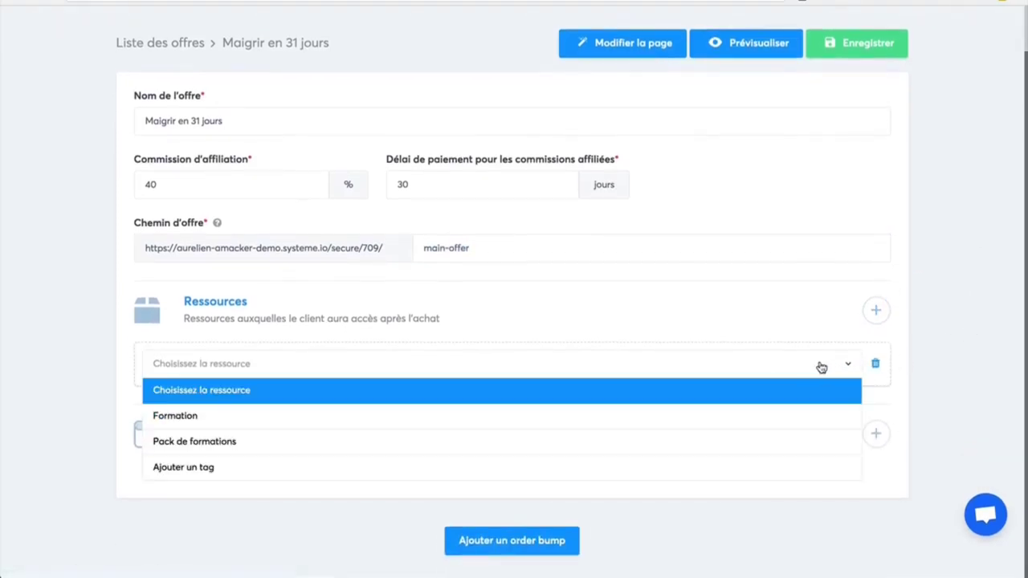
{"action": "left_click", "coordinate": [652, 428]}
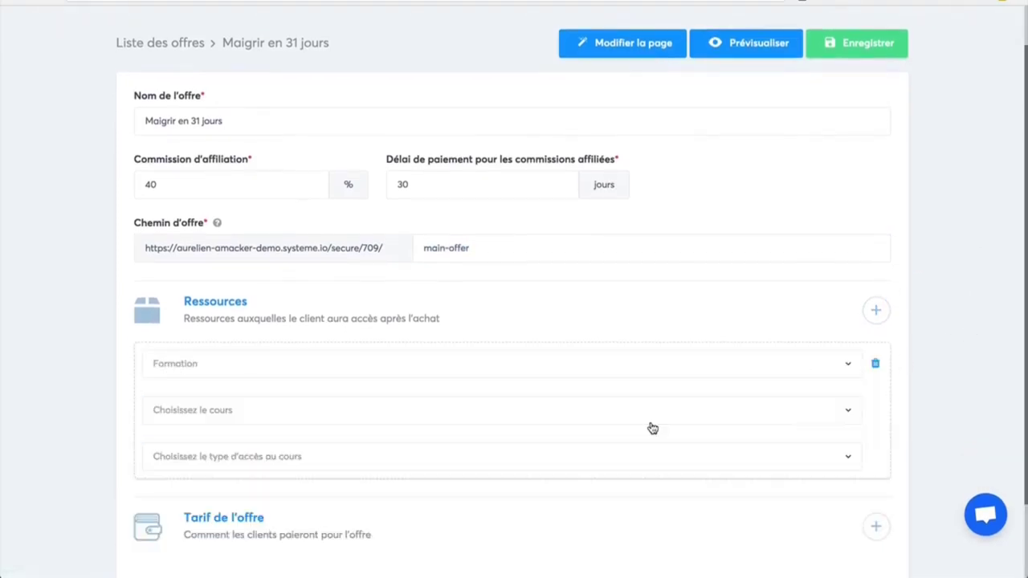
{"action": "left_click", "coordinate": [311, 415]}
{"action": "left_click", "coordinate": [274, 458]}
{"action": "left_click", "coordinate": [321, 459]}
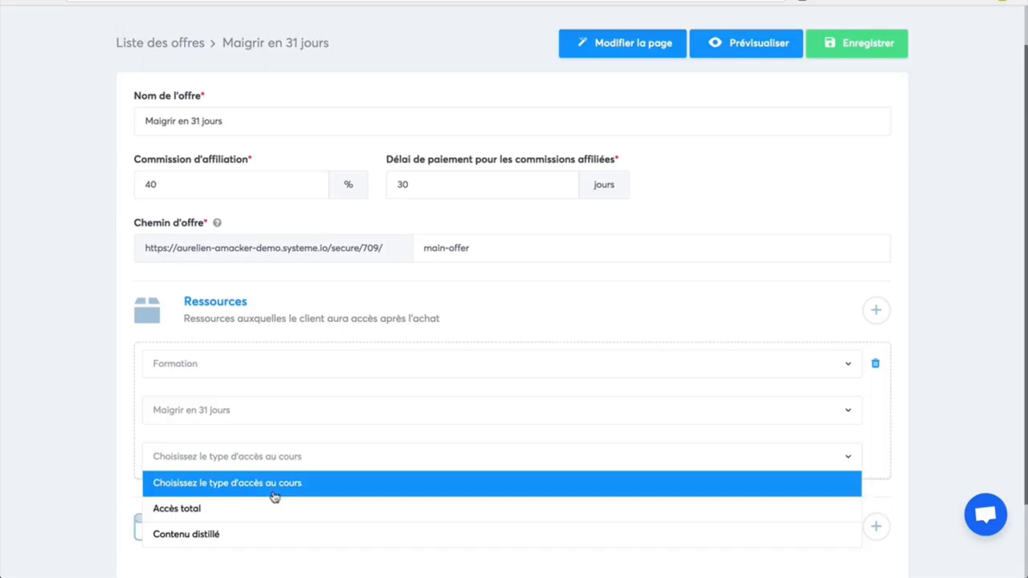
{"action": "left_click", "coordinate": [228, 510]}
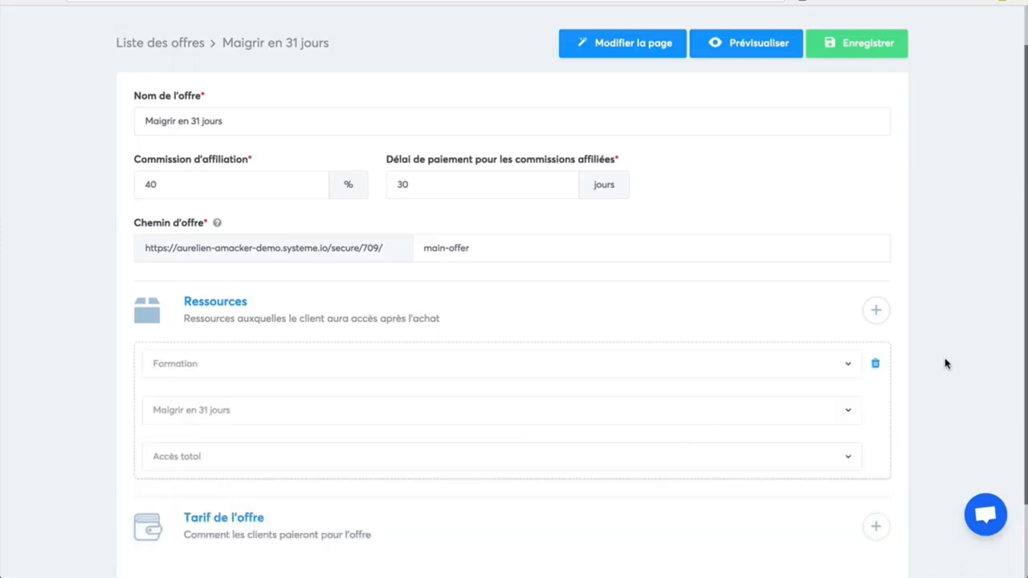
- Add a price to the offer, check the available tariff types, and start creating a new tariff
{"action": "scroll", "coordinate": [944, 363], "scroll_direction": "down", "scroll_amount": 2}
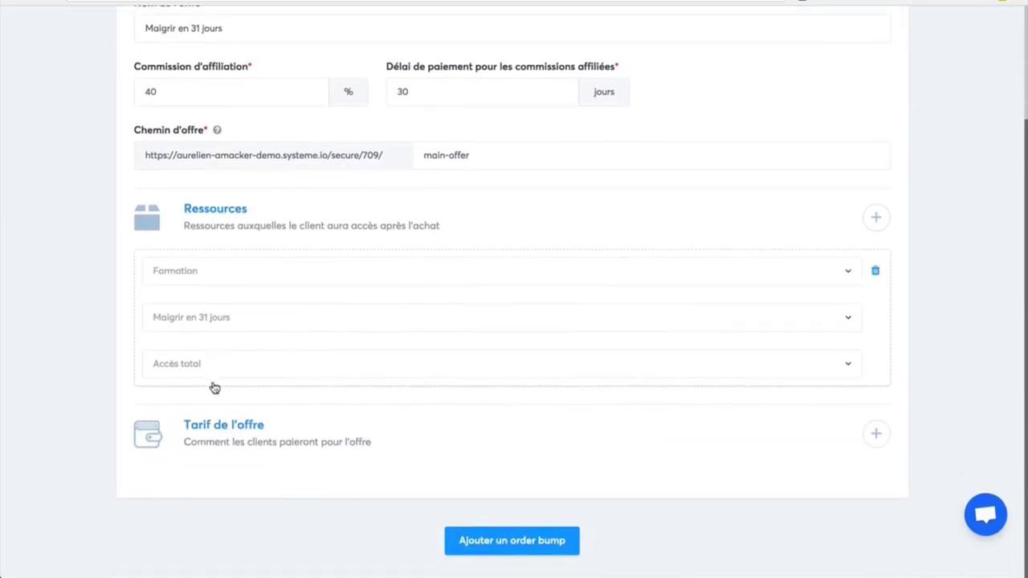
{"action": "left_click", "coordinate": [875, 433]}
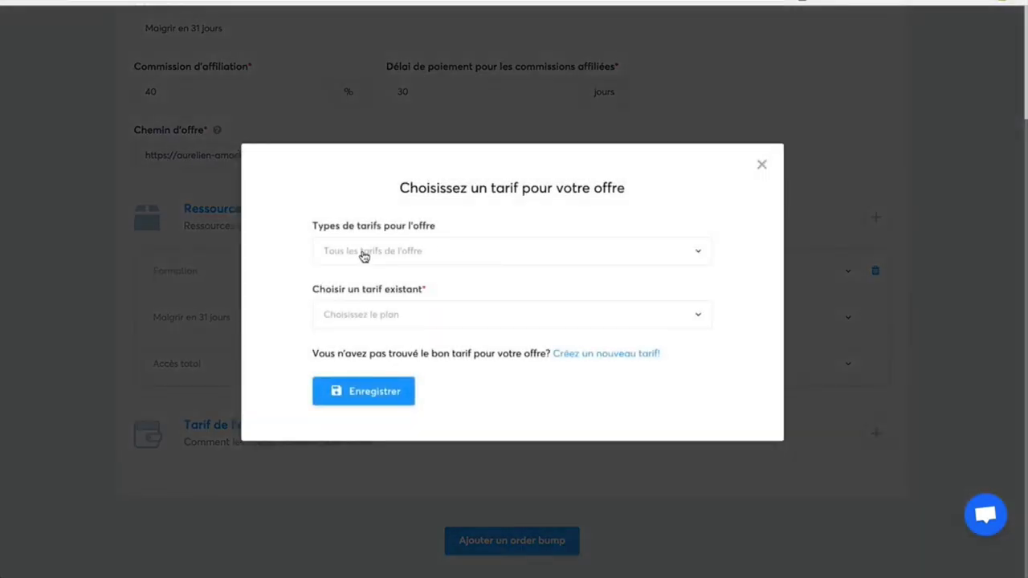
{"action": "left_click", "coordinate": [362, 253]}
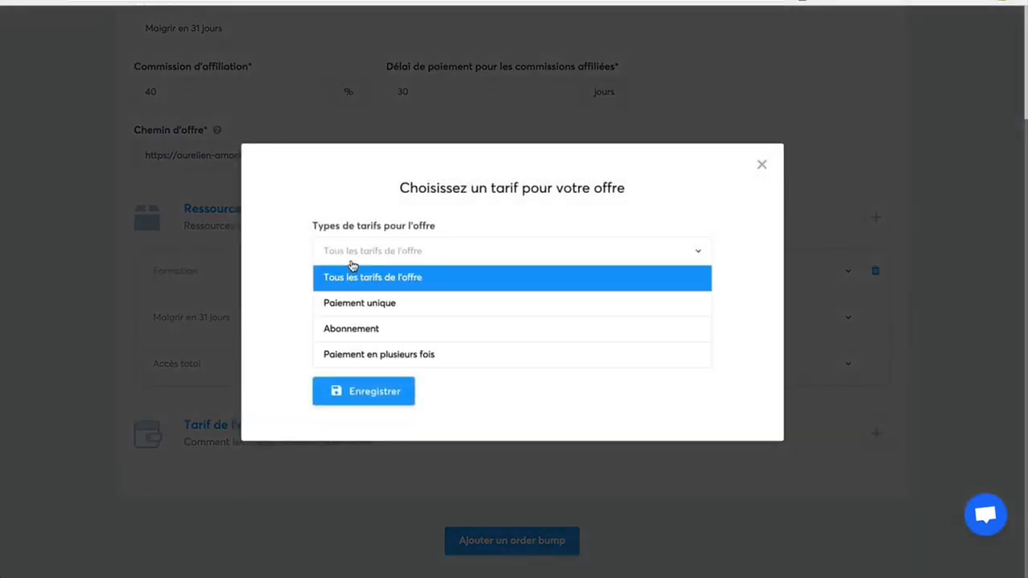
{"action": "left_click", "coordinate": [285, 289]}
{"action": "left_click", "coordinate": [603, 358]}
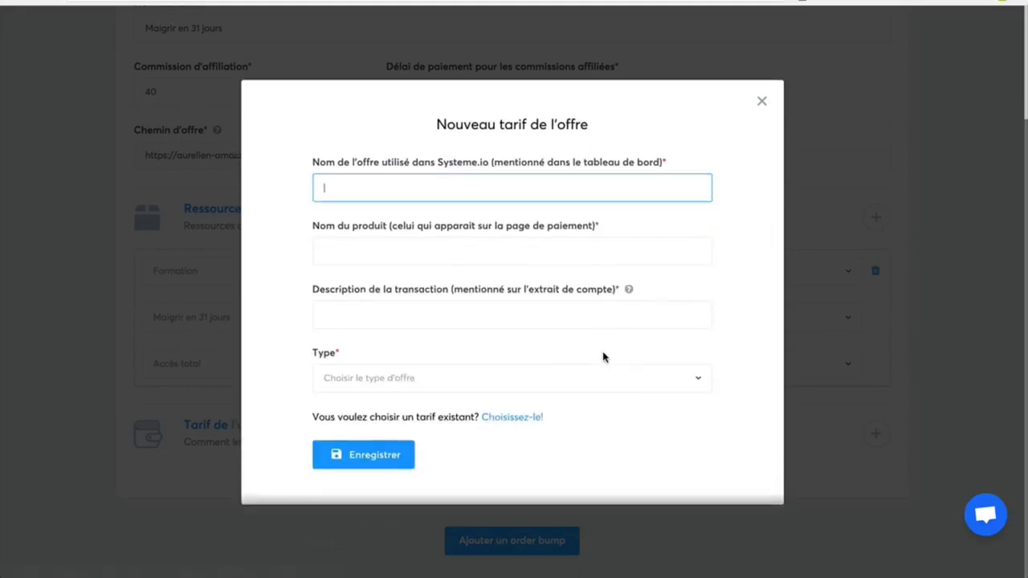
- Enter "Maigrir en 31 jours" as the tariff's offer name, product name and transaction description, and set its type to Paiement unique
{"action": "type", "text": "Maigrir en 31 jours"}
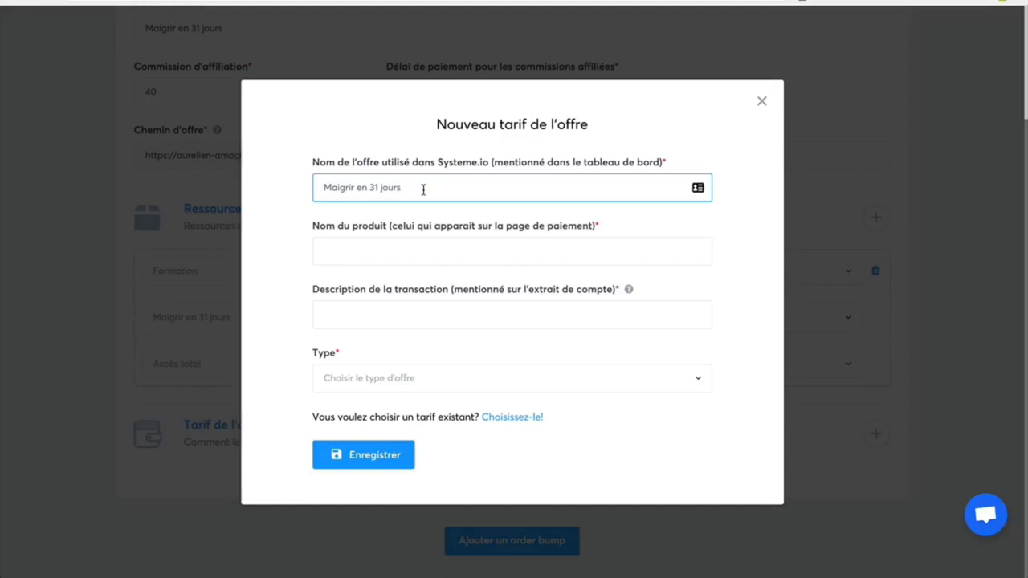
{"action": "left_click_drag", "start_coordinate": [422, 188], "coordinate": [280, 192]}
{"action": "key", "text": "ctrl+c"}
{"action": "left_click", "coordinate": [357, 246]}
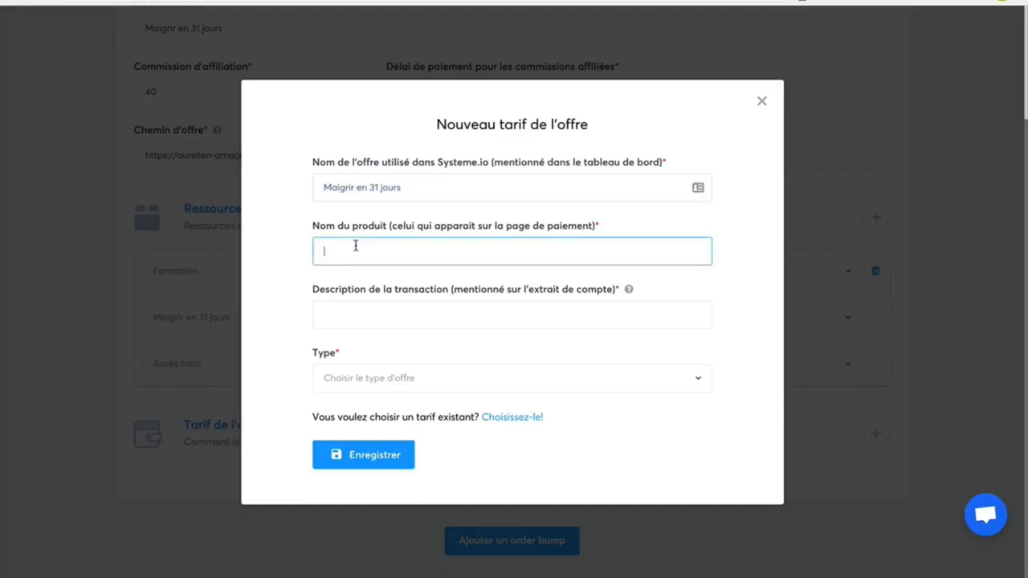
{"action": "key", "text": "ctrl+v"}
{"action": "left_click", "coordinate": [352, 320]}
{"action": "key", "text": "ctrl+v"}
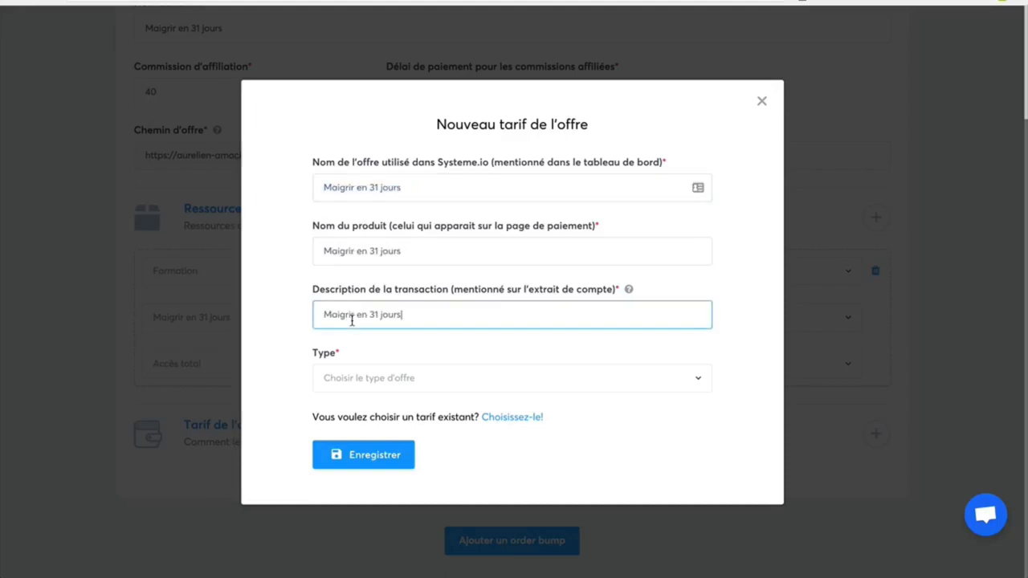
{"action": "left_click", "coordinate": [362, 377]}
{"action": "left_click", "coordinate": [360, 430]}
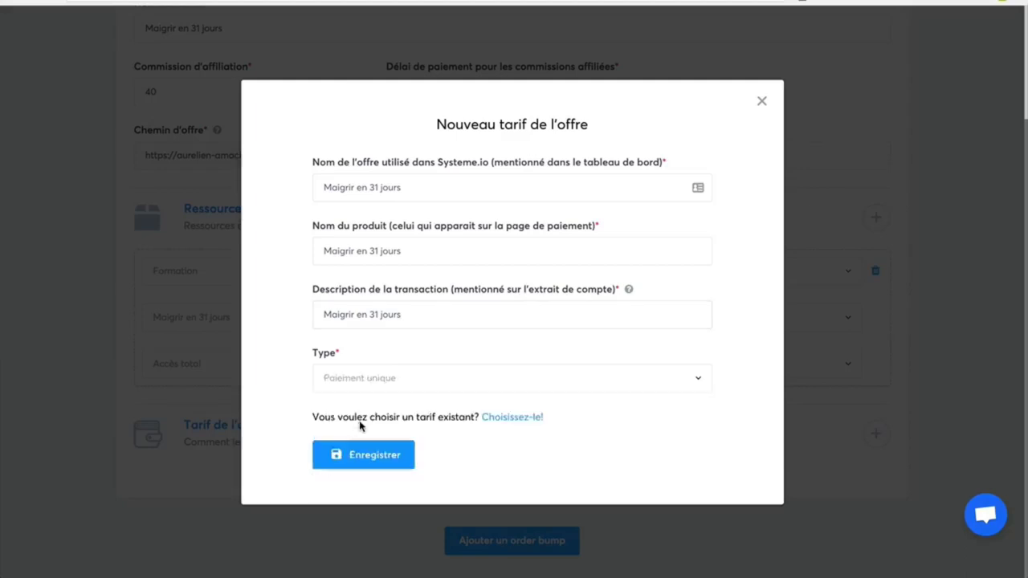
{"action": "left_click", "coordinate": [357, 411]}
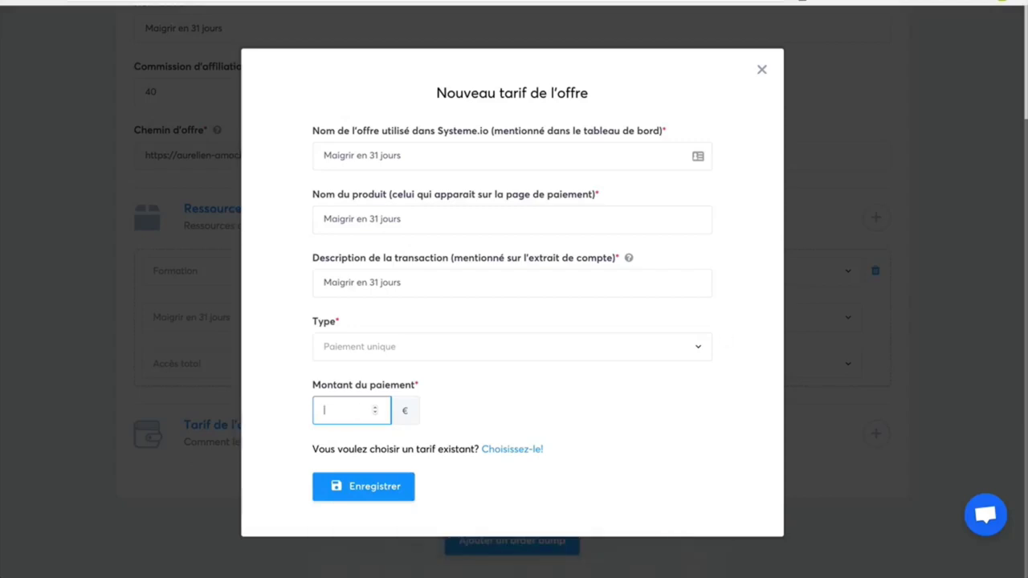
- Switch to the Calculator and divide 97 by 1,2 to work out the payment amount
{"action": "key", "text": "super+space"}
{"action": "type", "text": "calc"}
{"action": "key", "text": "Return"}
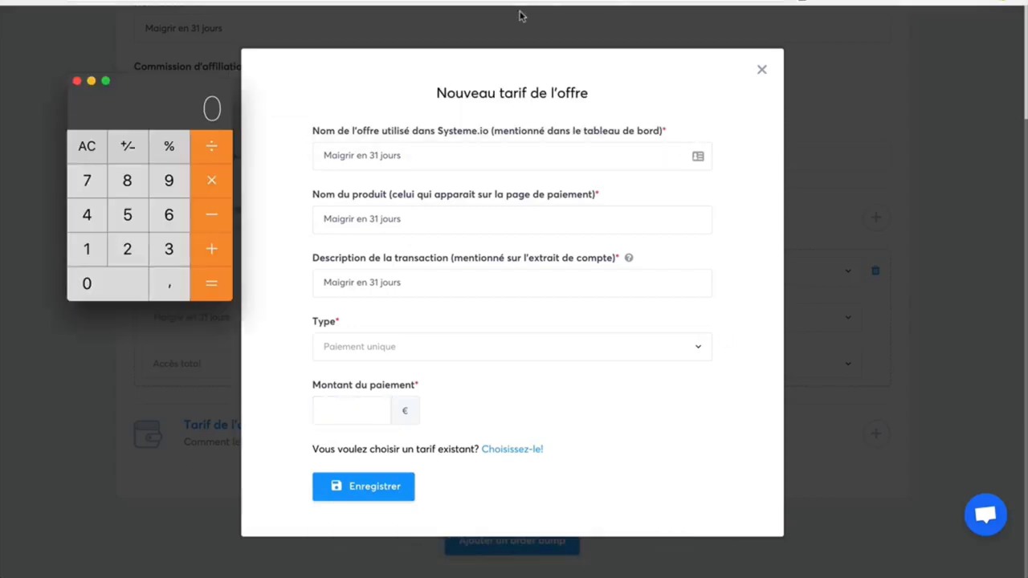
{"action": "left_click", "coordinate": [167, 189]}
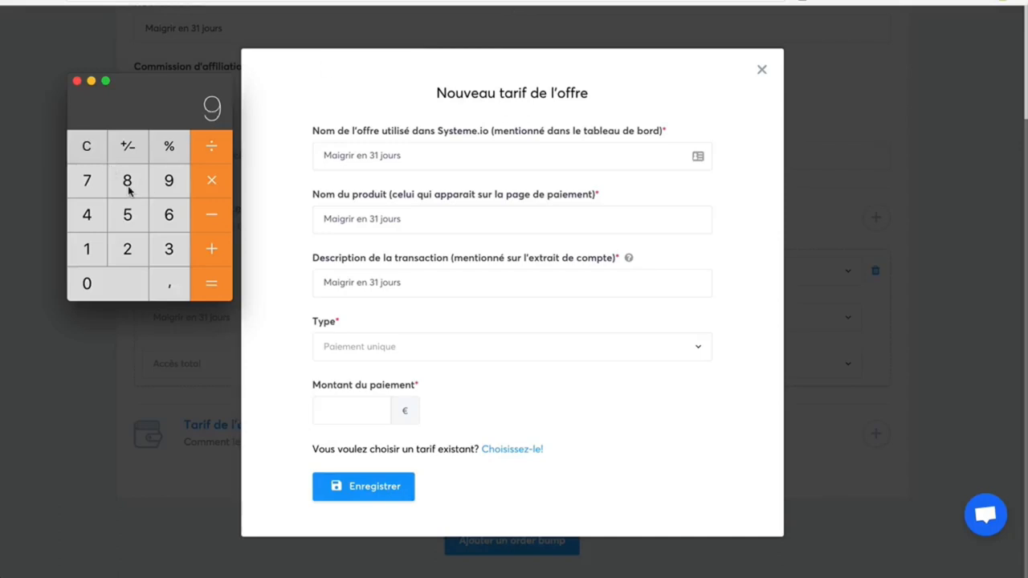
{"action": "left_click", "coordinate": [85, 189]}
{"action": "left_click", "coordinate": [212, 153]}
{"action": "left_click", "coordinate": [87, 249]}
{"action": "left_click", "coordinate": [165, 281]}
{"action": "left_click", "coordinate": [127, 255]}
{"action": "left_click", "coordinate": [212, 288]}
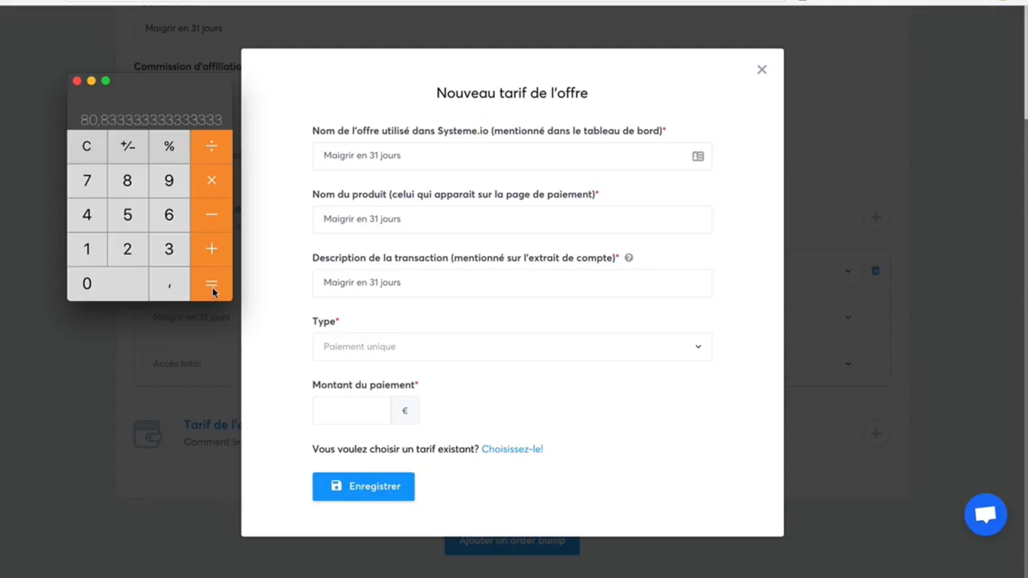
- Return to the browser's new tariff form and set the payment amount to 80.83 €
{"action": "key", "text": "super+Tab"}
{"action": "left_click", "coordinate": [374, 415]}
{"action": "type", "text": "80"}
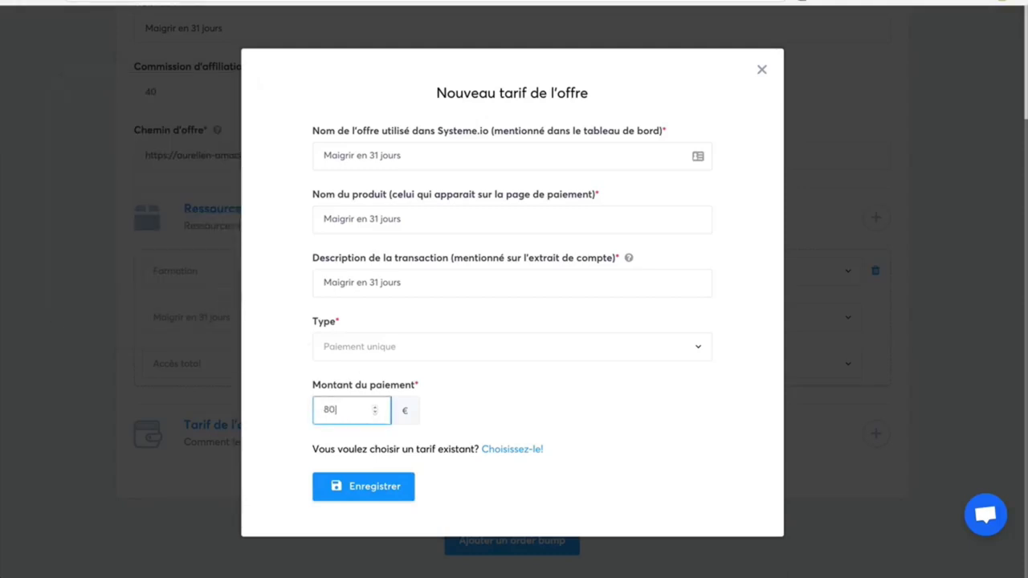
{"action": "type", "text": ".83"}
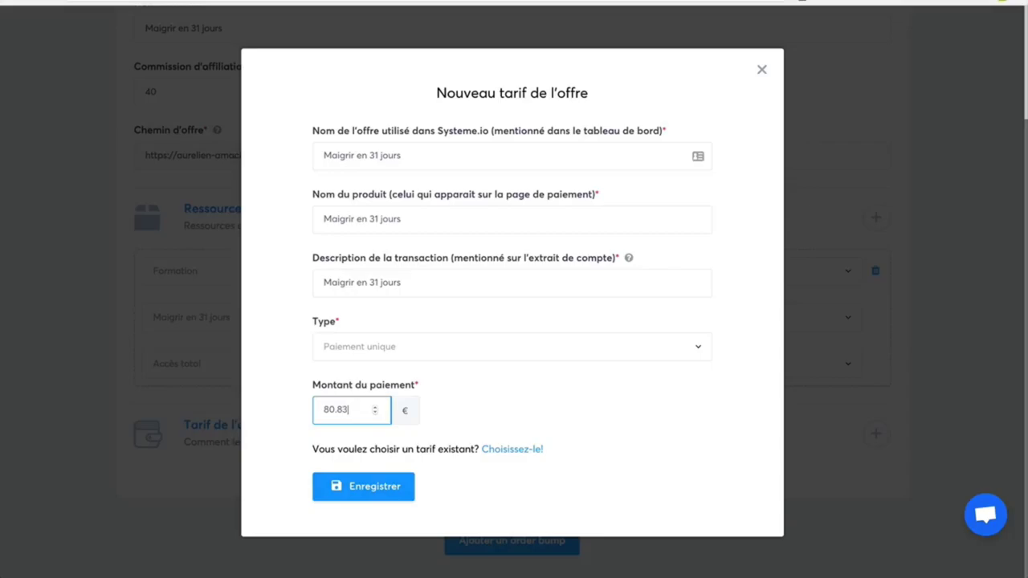
- Save the new tariff, review the offer's settings, and save the offer
{"action": "left_click", "coordinate": [356, 485]}
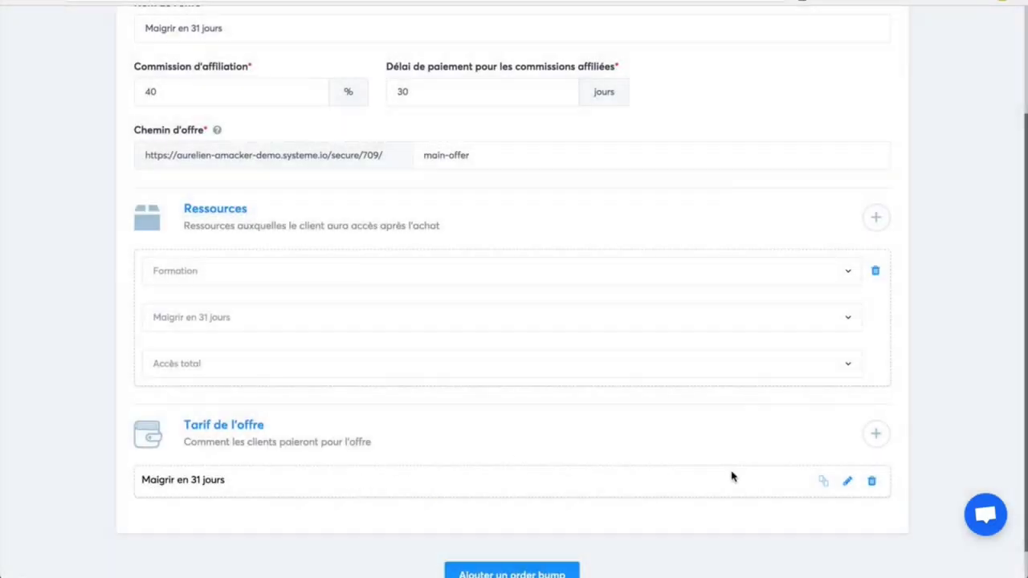
{"action": "scroll", "coordinate": [941, 423], "scroll_direction": "down", "scroll_amount": 1}
{"action": "scroll", "coordinate": [941, 423], "scroll_direction": "up", "scroll_amount": 4}
{"action": "scroll", "coordinate": [941, 424], "scroll_direction": "down", "scroll_amount": 4}
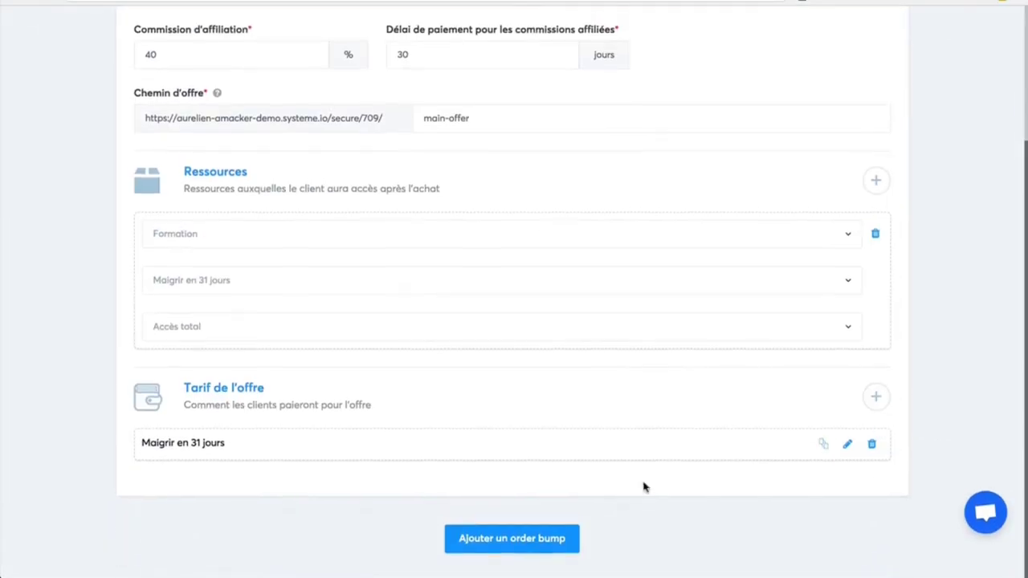
{"action": "scroll", "coordinate": [998, 327], "scroll_direction": "up", "scroll_amount": 4}
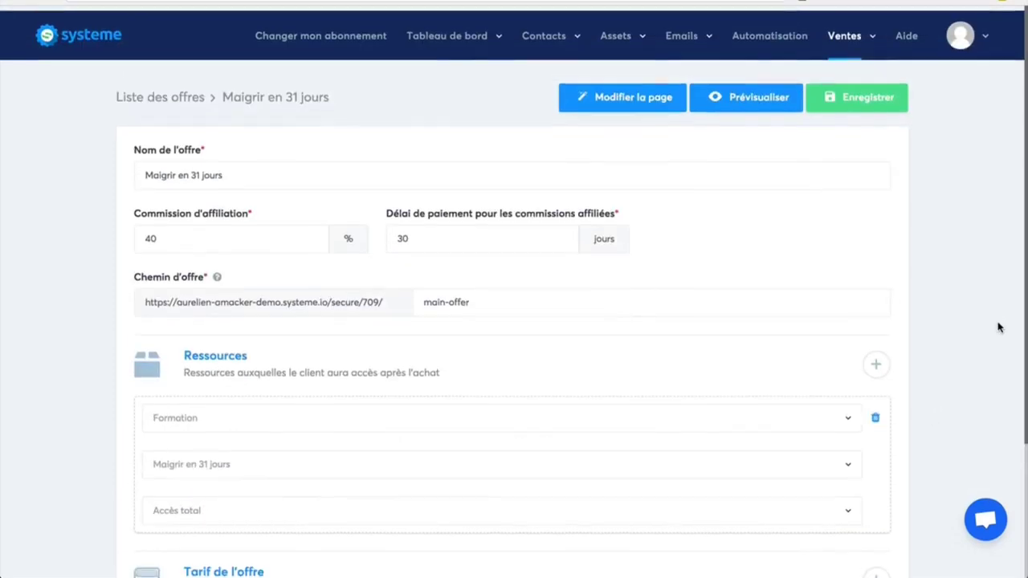
{"action": "left_click", "coordinate": [847, 93]}
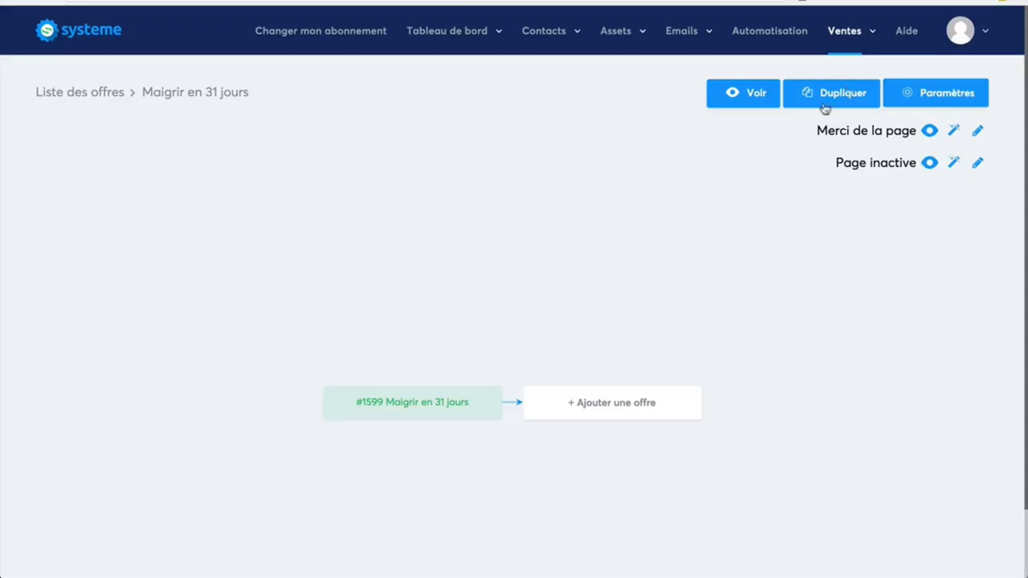
- View the live order page and examine its form, payment fields and price breakdown
{"action": "left_click", "coordinate": [745, 95]}
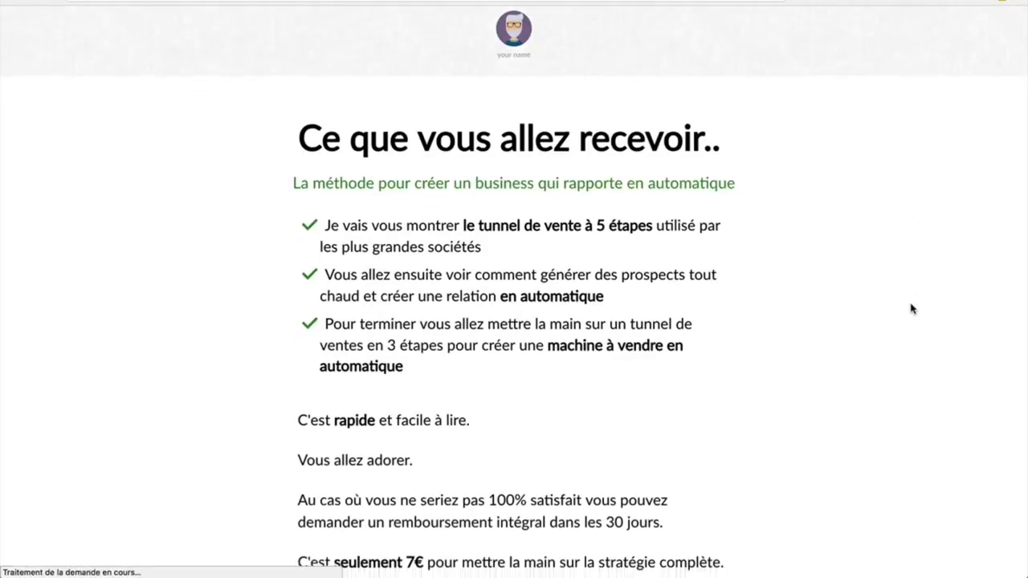
{"action": "scroll", "coordinate": [911, 308], "scroll_direction": "down", "scroll_amount": 7}
{"action": "scroll", "coordinate": [910, 308], "scroll_direction": "down", "scroll_amount": 1}
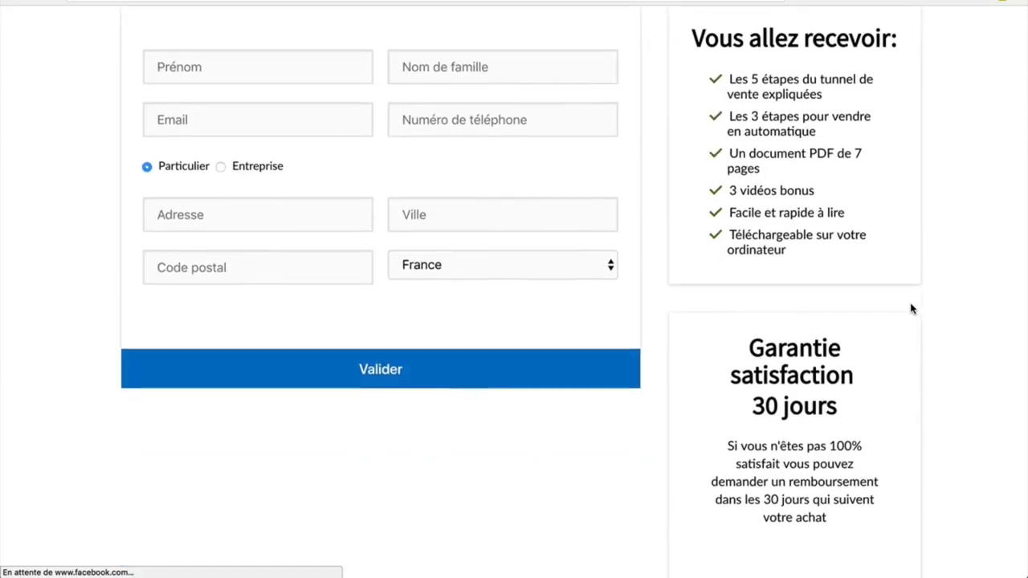
{"action": "scroll", "coordinate": [911, 307], "scroll_direction": "up", "scroll_amount": 2}
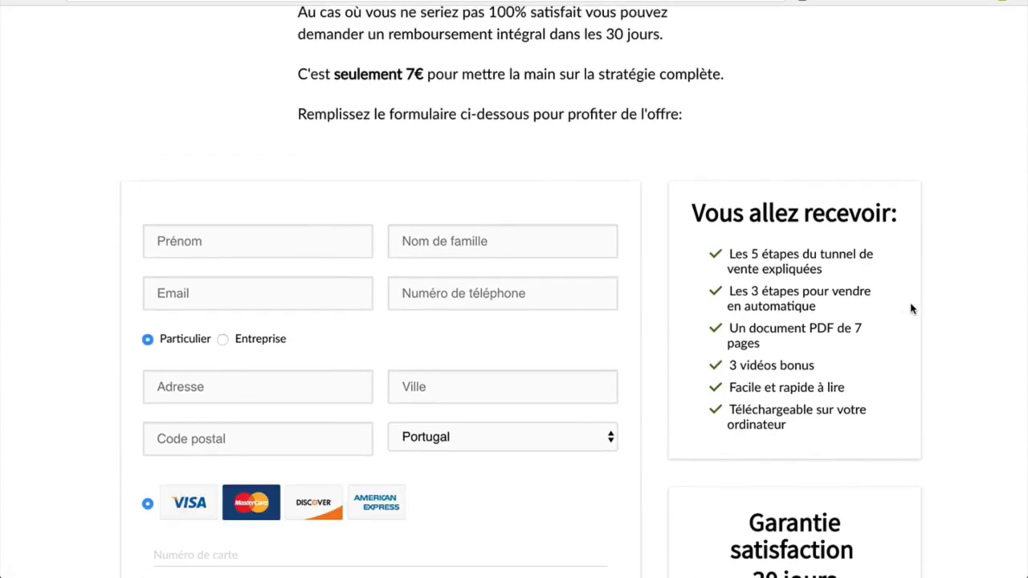
{"action": "scroll", "coordinate": [911, 309], "scroll_direction": "down", "scroll_amount": 5}
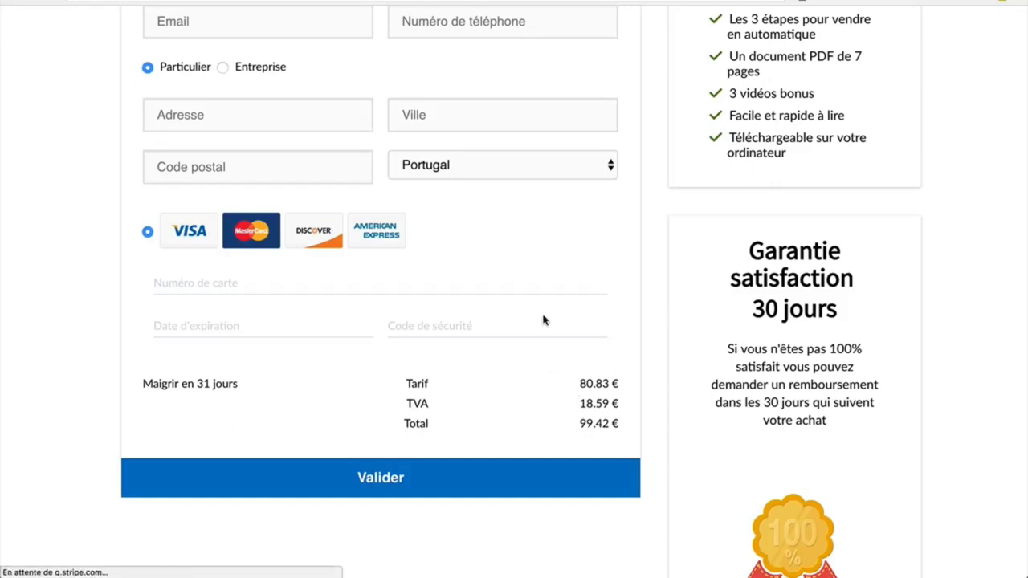
- Choose France as the country in the order form, check the VAT and total, and return to the offer's overview
{"action": "left_click", "coordinate": [601, 165]}
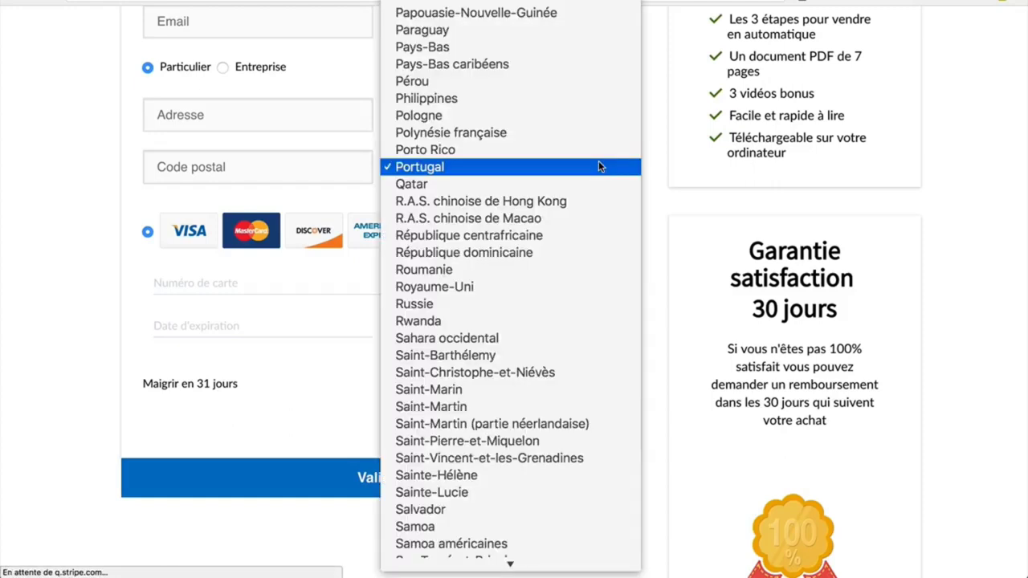
{"action": "scroll", "coordinate": [598, 166], "scroll_direction": "up", "scroll_amount": 20}
{"action": "left_click", "coordinate": [598, 166]}
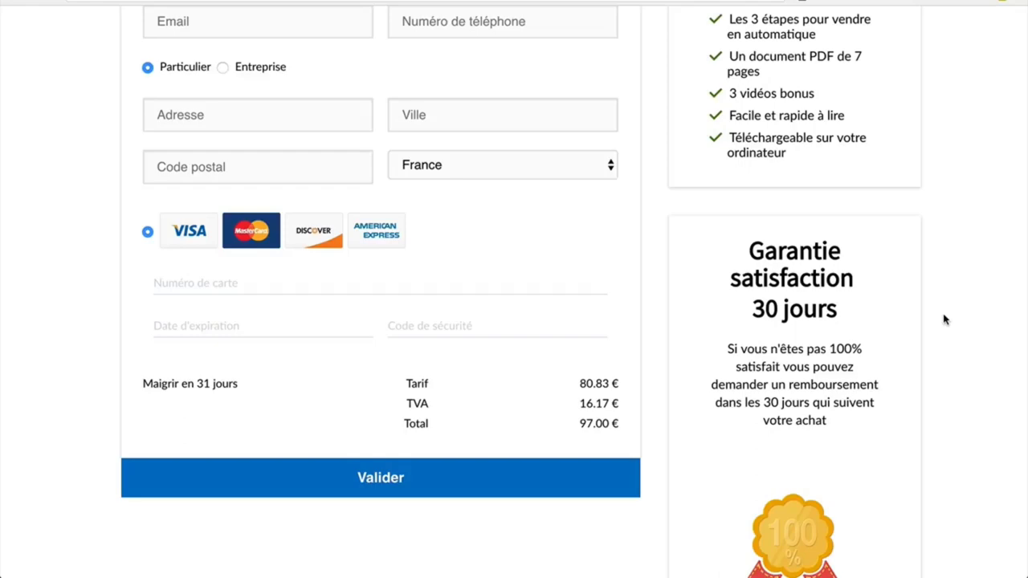
{"action": "scroll", "coordinate": [944, 319], "scroll_direction": "up", "scroll_amount": 3}
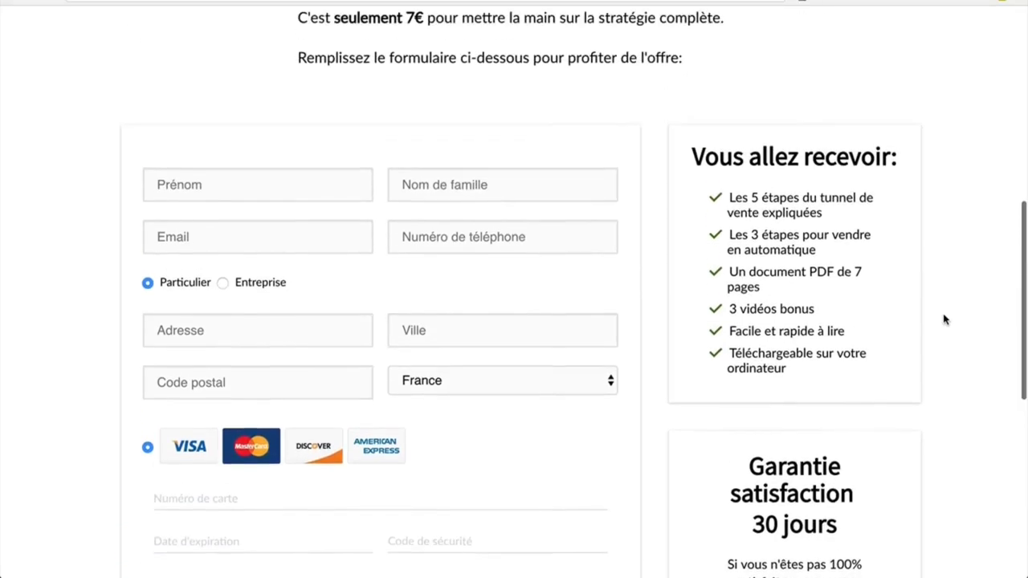
{"action": "scroll", "coordinate": [944, 320], "scroll_direction": "up", "scroll_amount": 7}
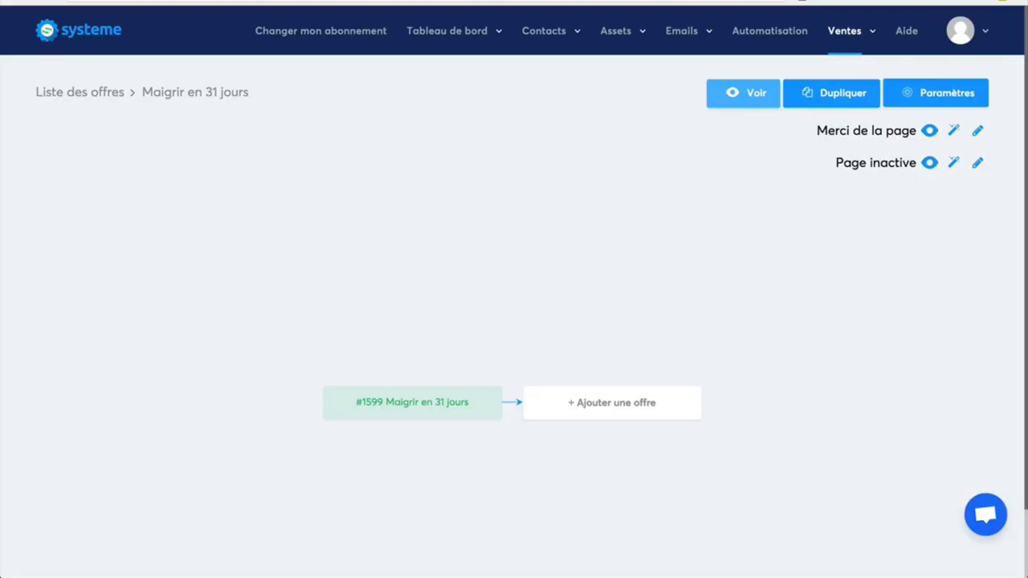
- Open the "Maigrir en 31 jours" order page in the editor and change its subtitle to "La méthode pour maigrir en 31 jours"
{"action": "left_click", "coordinate": [406, 408]}
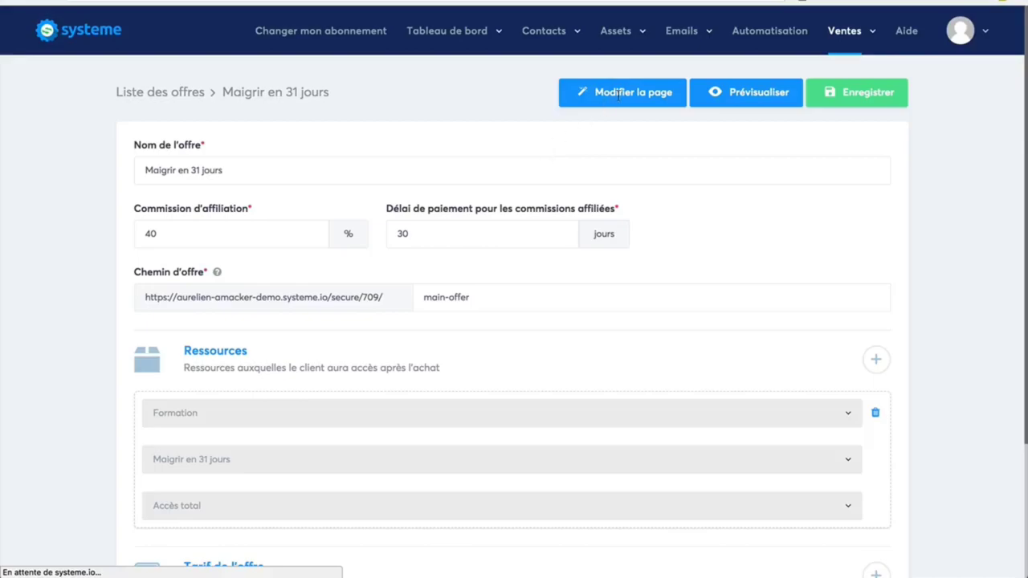
{"action": "left_click", "coordinate": [619, 94]}
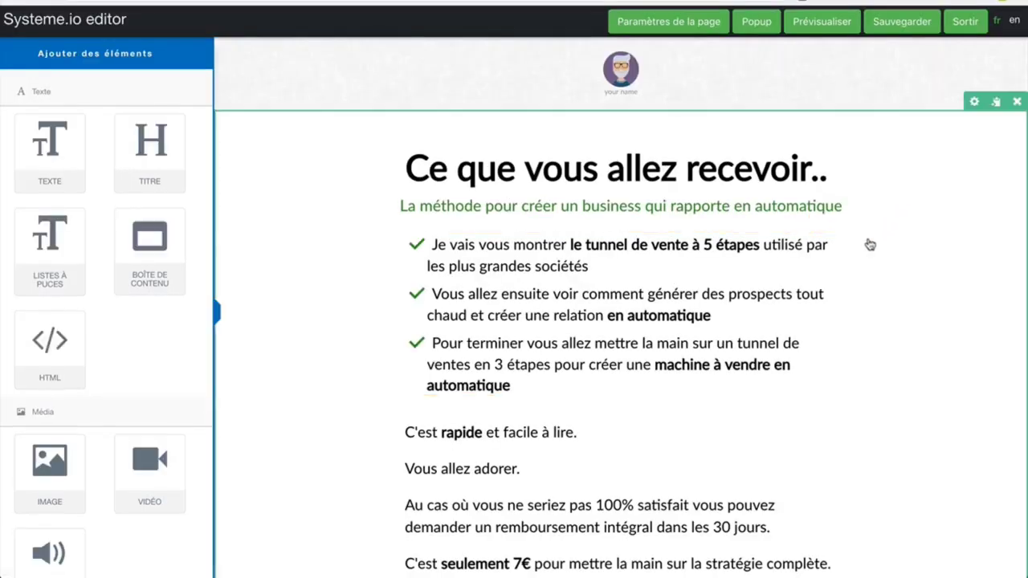
{"action": "left_click", "coordinate": [526, 206]}
{"action": "left_click_drag", "start_coordinate": [522, 206], "coordinate": [859, 209]}
{"action": "type", "text": "mai"}
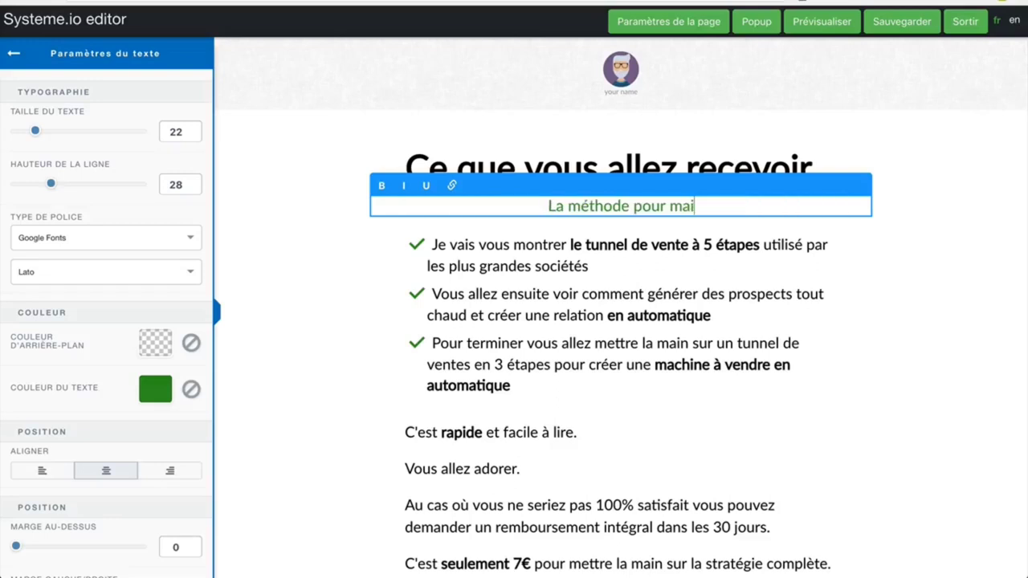
{"action": "type", "text": "grir en 31 jours"}
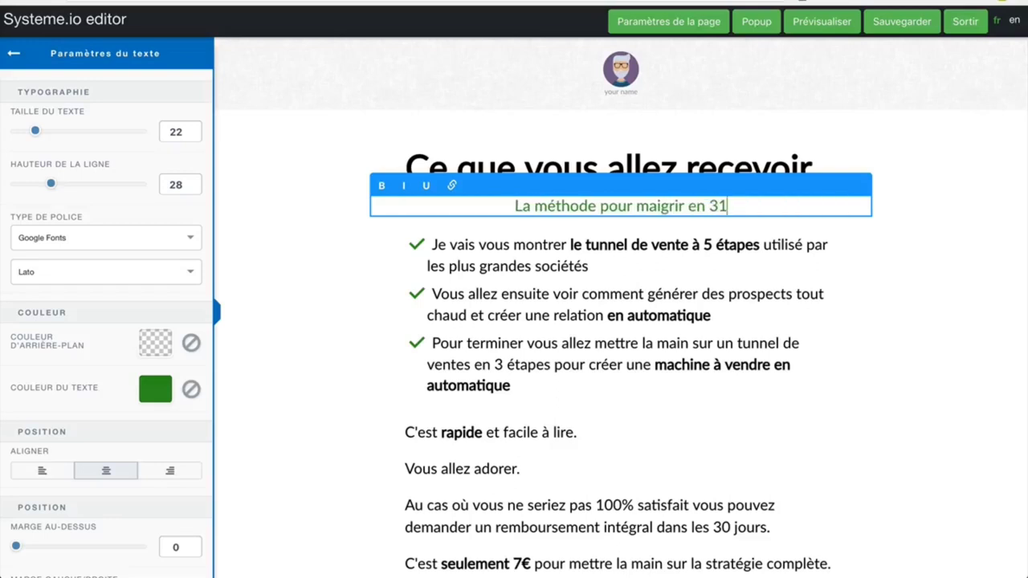
{"action": "left_click", "coordinate": [925, 140]}
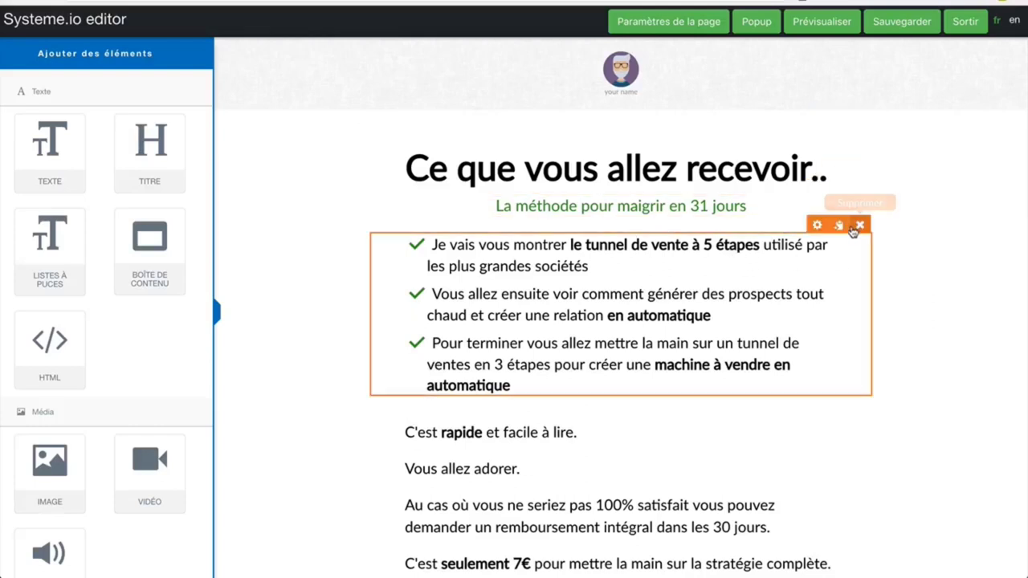
- Delete the introductory bullet list, the whole introduction section and the "your name" caption in the page header
{"action": "left_click", "coordinate": [855, 228]}
{"action": "left_click", "coordinate": [629, 71]}
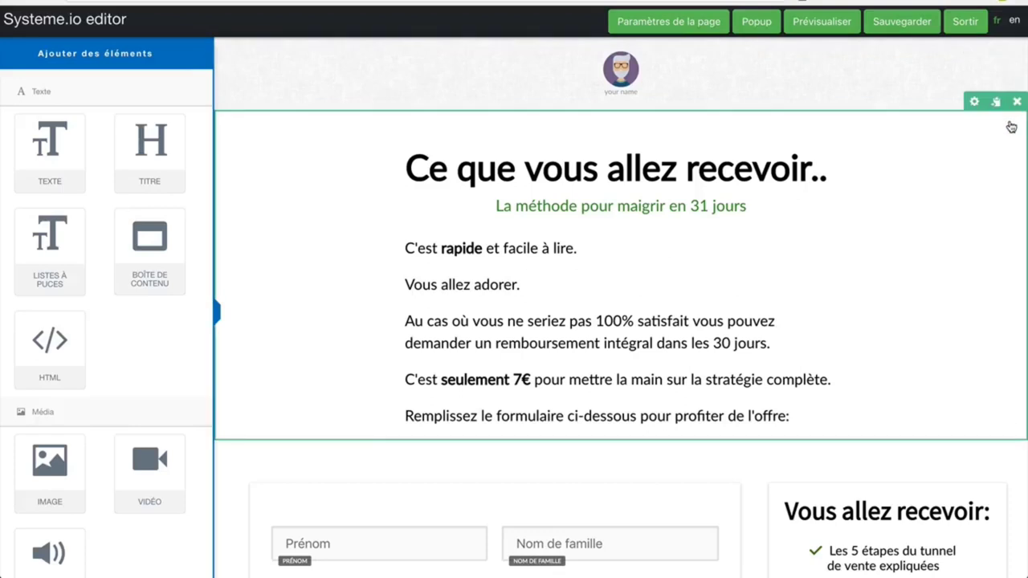
{"action": "left_click", "coordinate": [1017, 101]}
{"action": "left_click", "coordinate": [636, 70]}
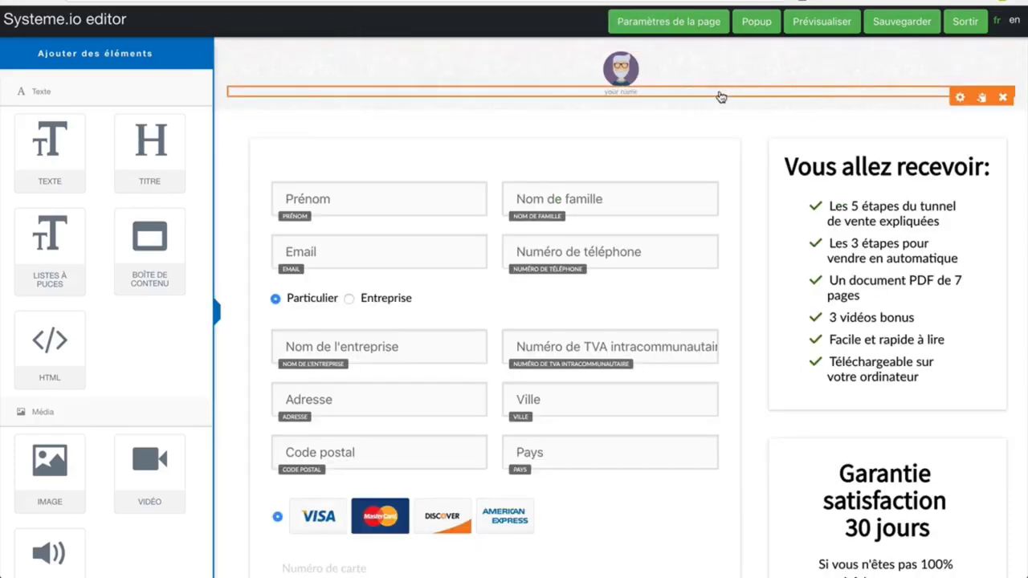
{"action": "left_click", "coordinate": [1002, 97]}
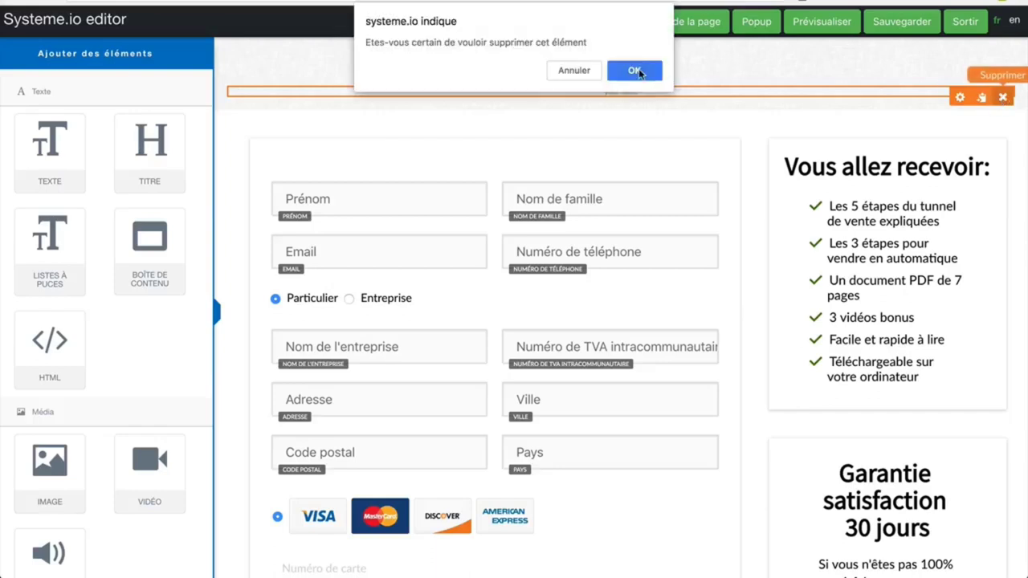
{"action": "left_click", "coordinate": [636, 71]}
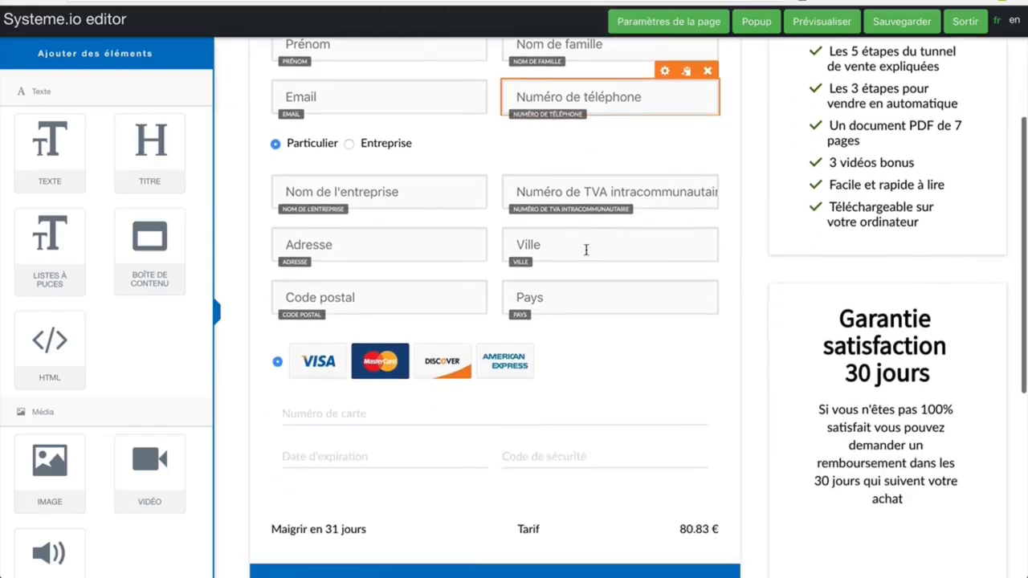
- Look over the remaining order form and side boxes, save the page and exit the editor
{"action": "scroll", "coordinate": [586, 250], "scroll_direction": "down", "scroll_amount": 4}
{"action": "scroll", "coordinate": [585, 249], "scroll_direction": "up", "scroll_amount": 6}
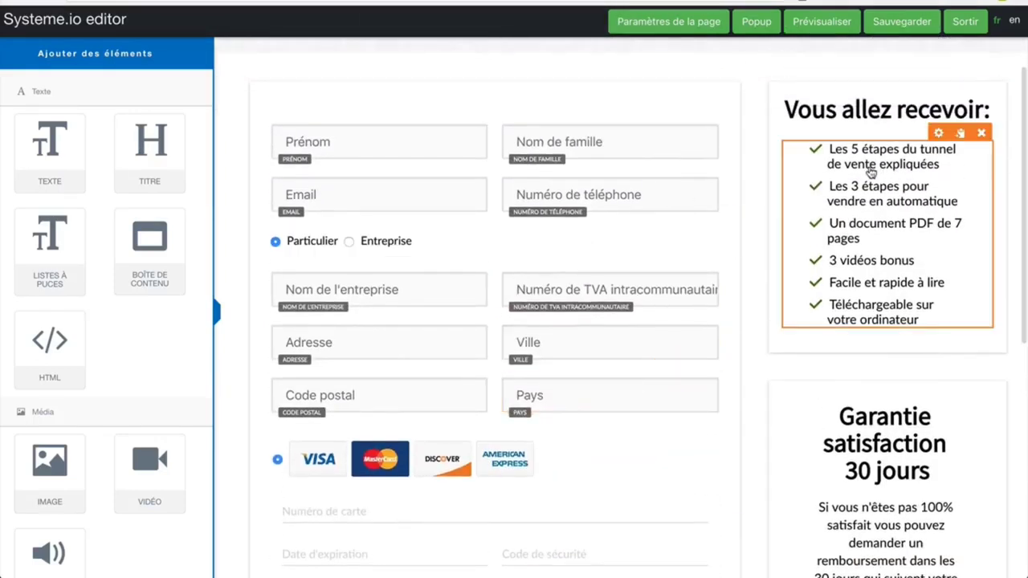
{"action": "left_click", "coordinate": [871, 170]}
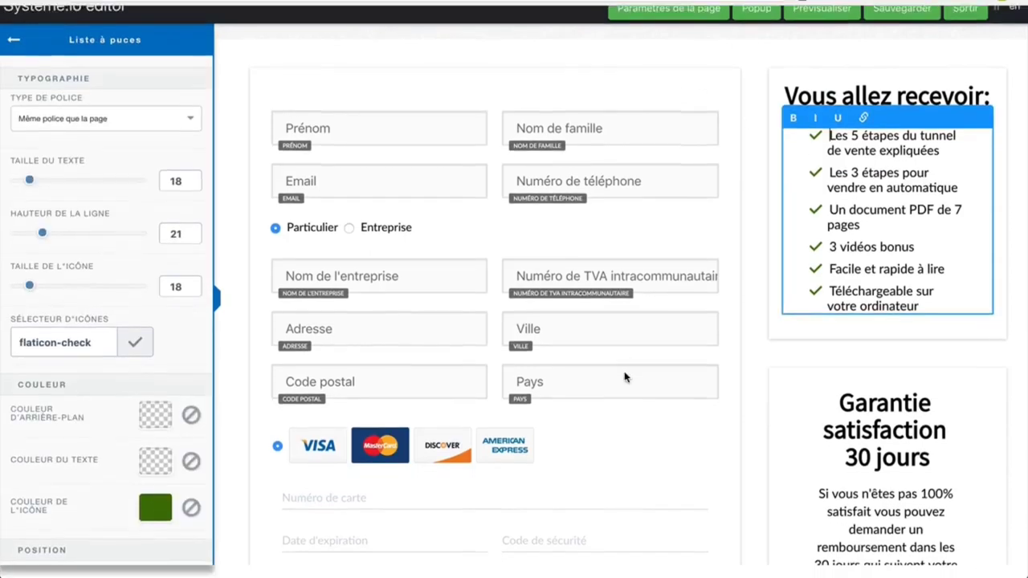
{"action": "left_click", "coordinate": [741, 401]}
{"action": "scroll", "coordinate": [743, 403], "scroll_direction": "down", "scroll_amount": 5}
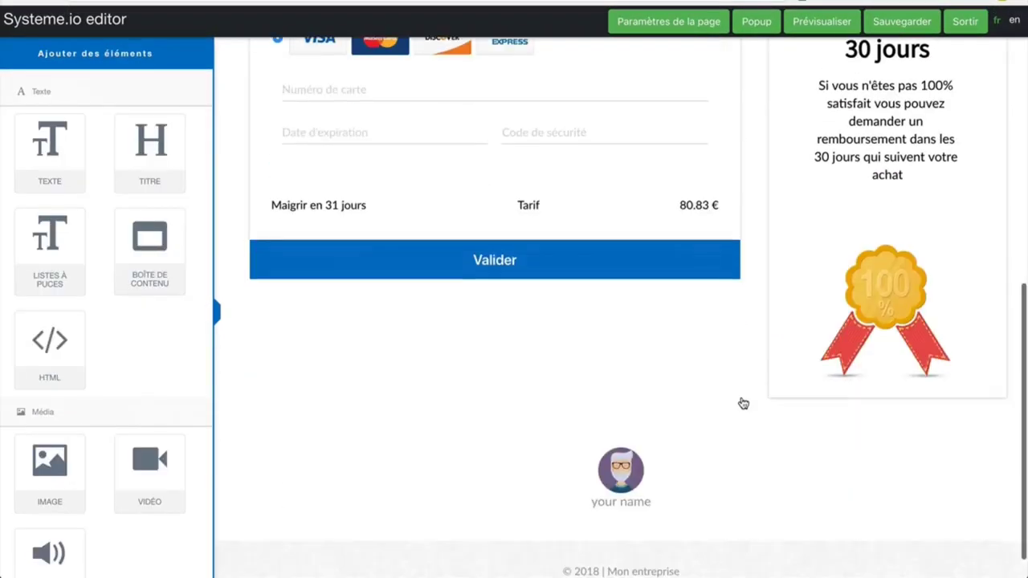
{"action": "scroll", "coordinate": [741, 402], "scroll_direction": "up", "scroll_amount": 6}
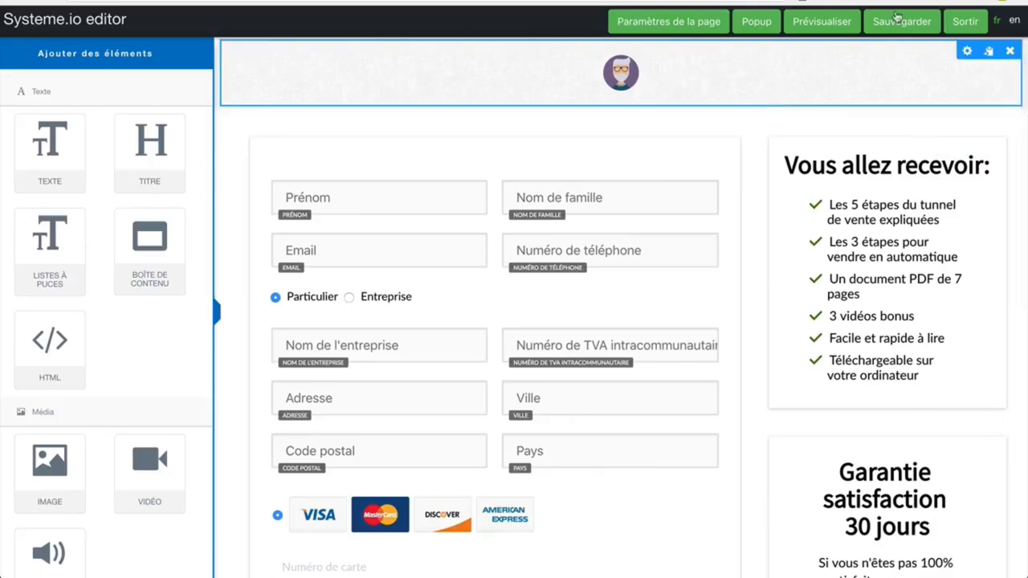
{"action": "left_click", "coordinate": [899, 20]}
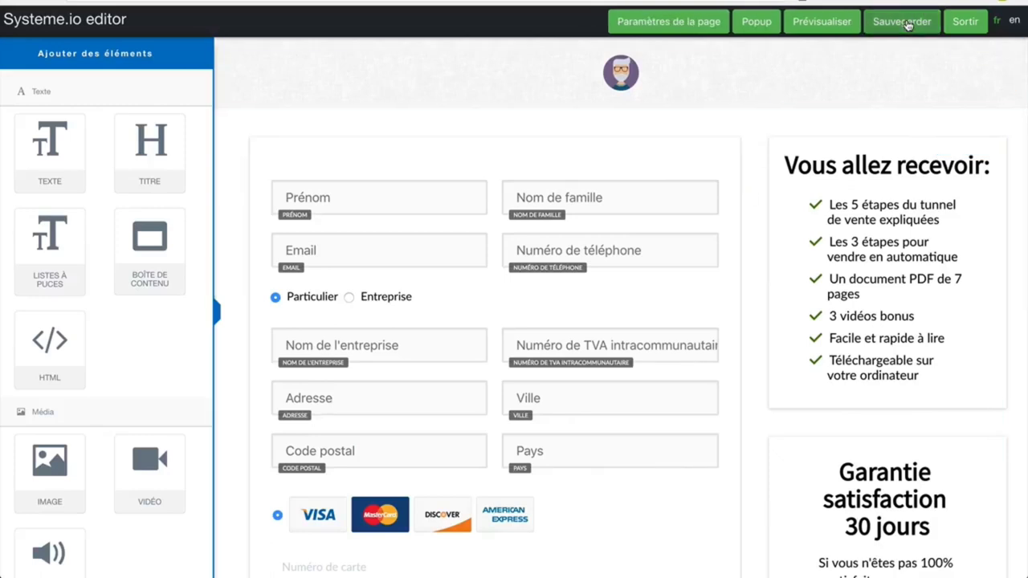
{"action": "left_click", "coordinate": [963, 23]}
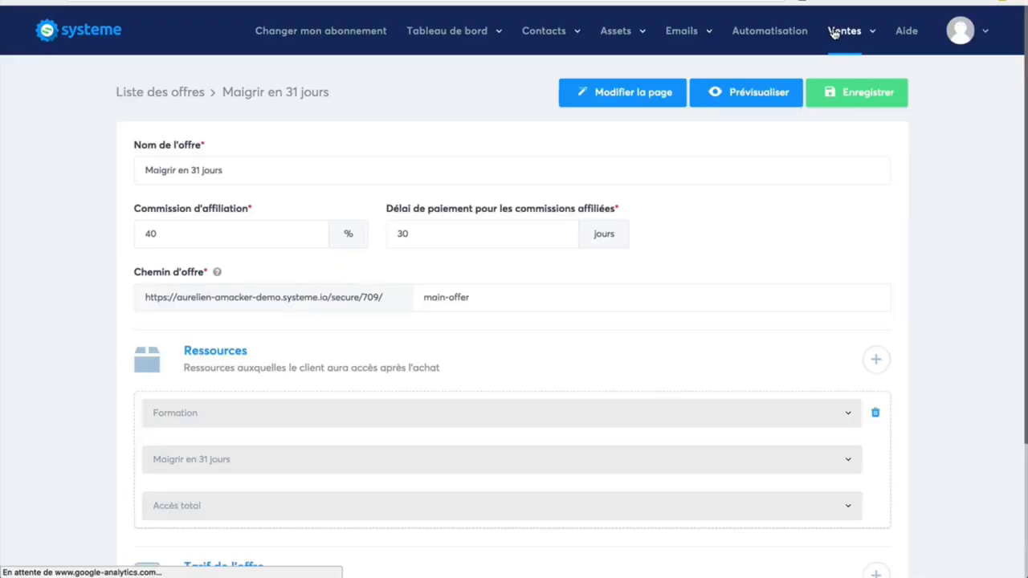
- Add a second resource to the offer that adds the tag Maigrir-en-31-jours
{"action": "mouse_move", "coordinate": [854, 36]}
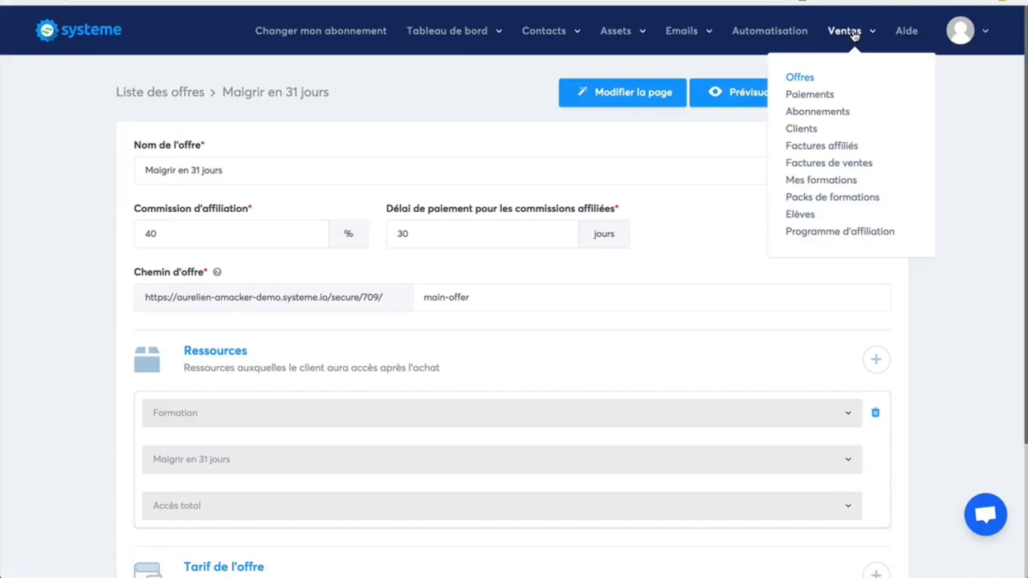
{"action": "scroll", "coordinate": [944, 351], "scroll_direction": "down", "scroll_amount": 2}
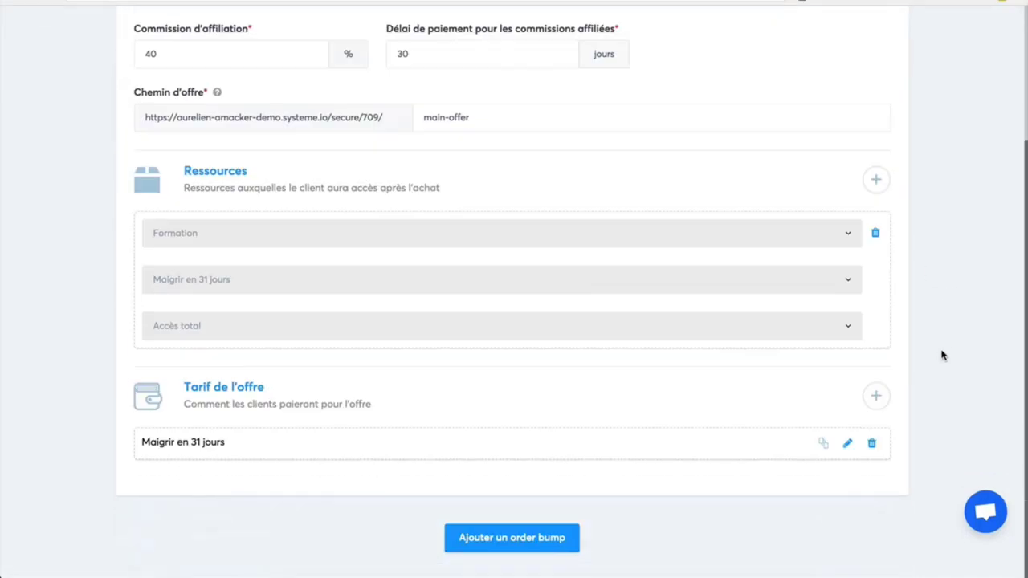
{"action": "left_click", "coordinate": [875, 182]}
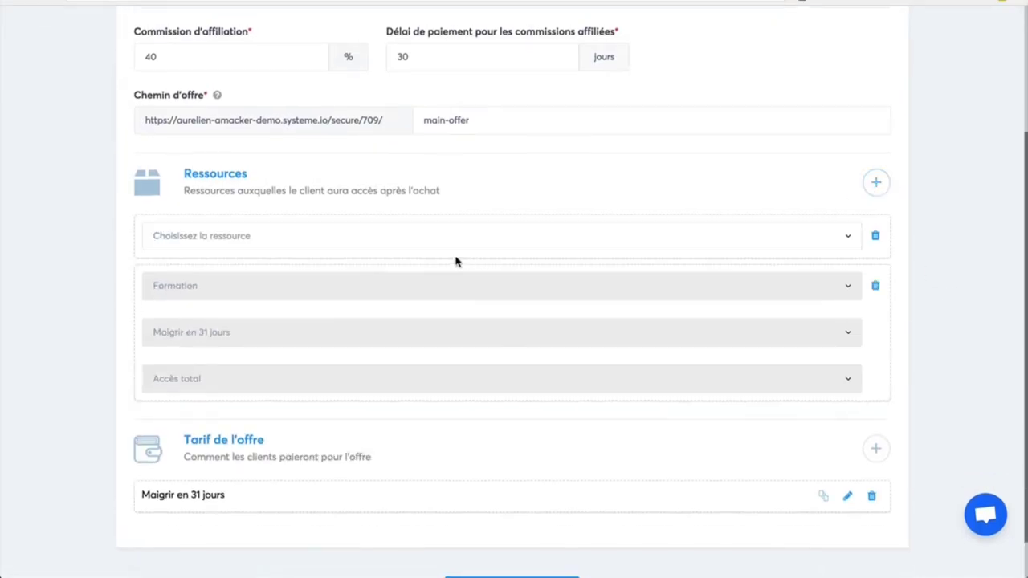
{"action": "left_click", "coordinate": [329, 244]}
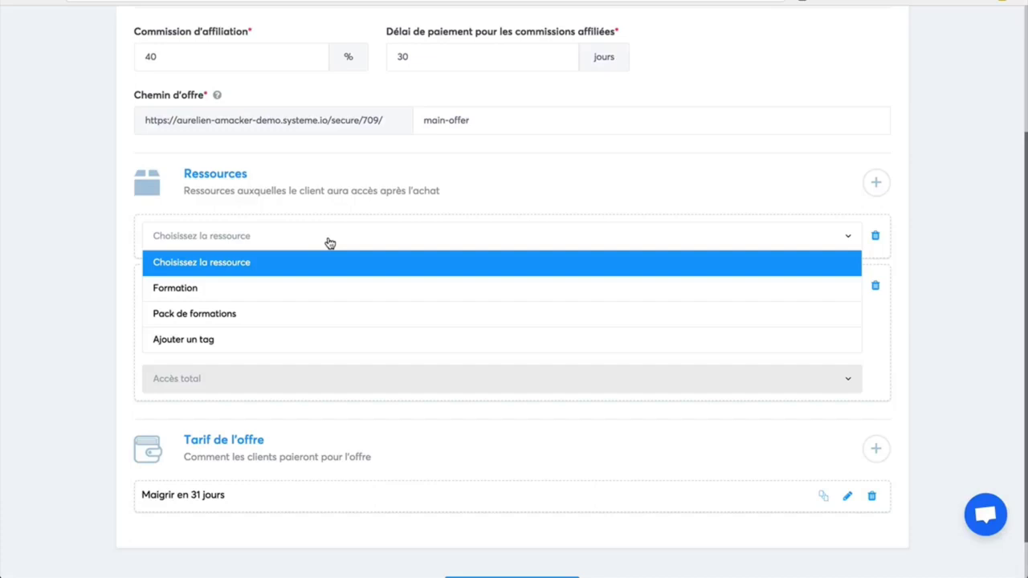
{"action": "left_click", "coordinate": [278, 346]}
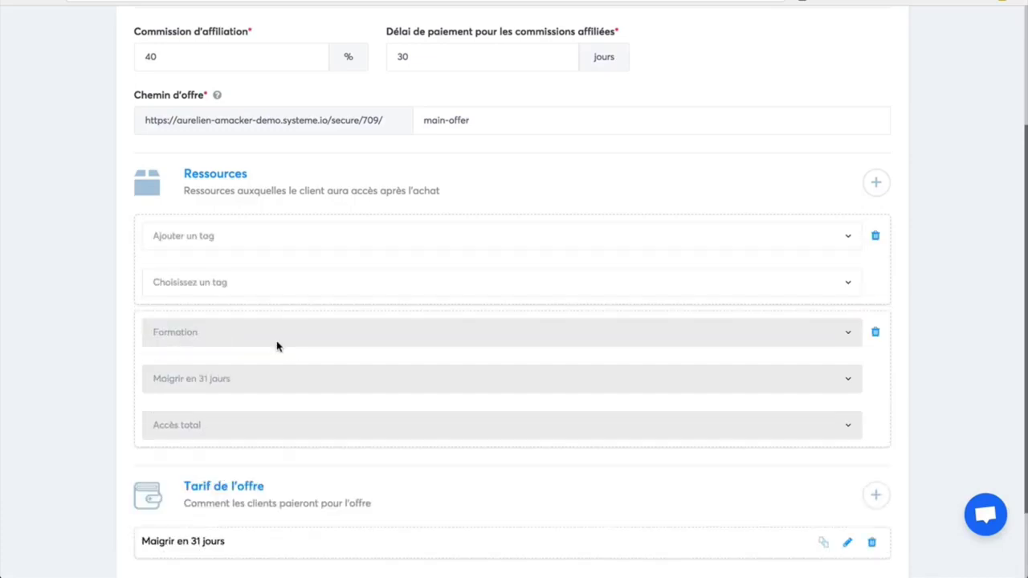
{"action": "left_click", "coordinate": [365, 289]}
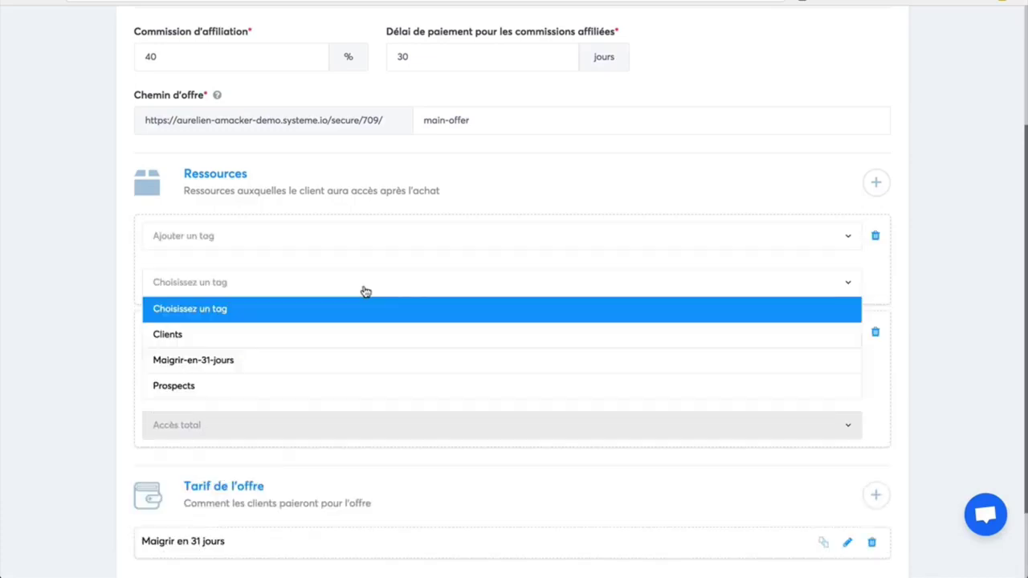
{"action": "left_click", "coordinate": [315, 371]}
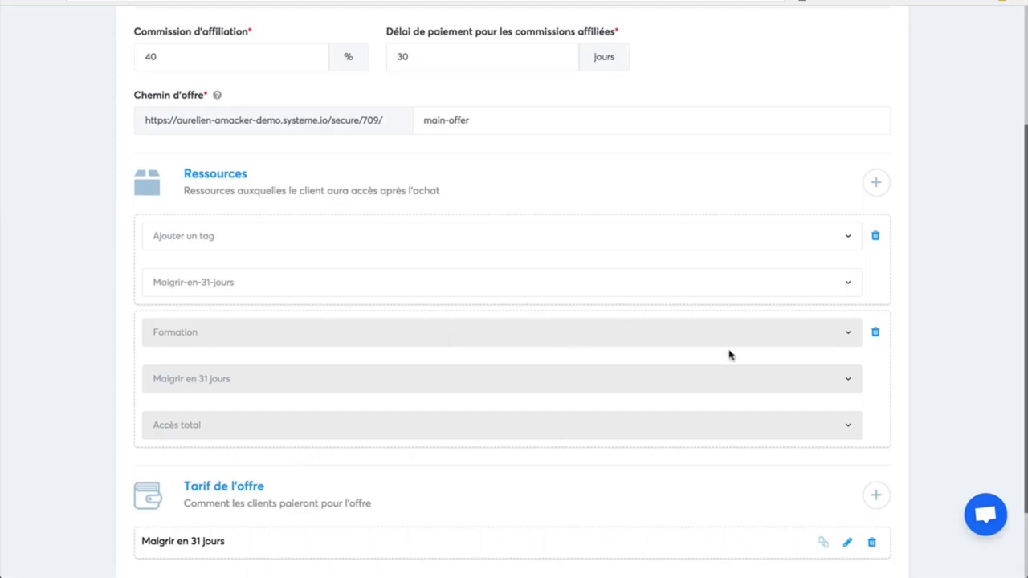
{"action": "scroll", "coordinate": [933, 392], "scroll_direction": "down", "scroll_amount": 2}
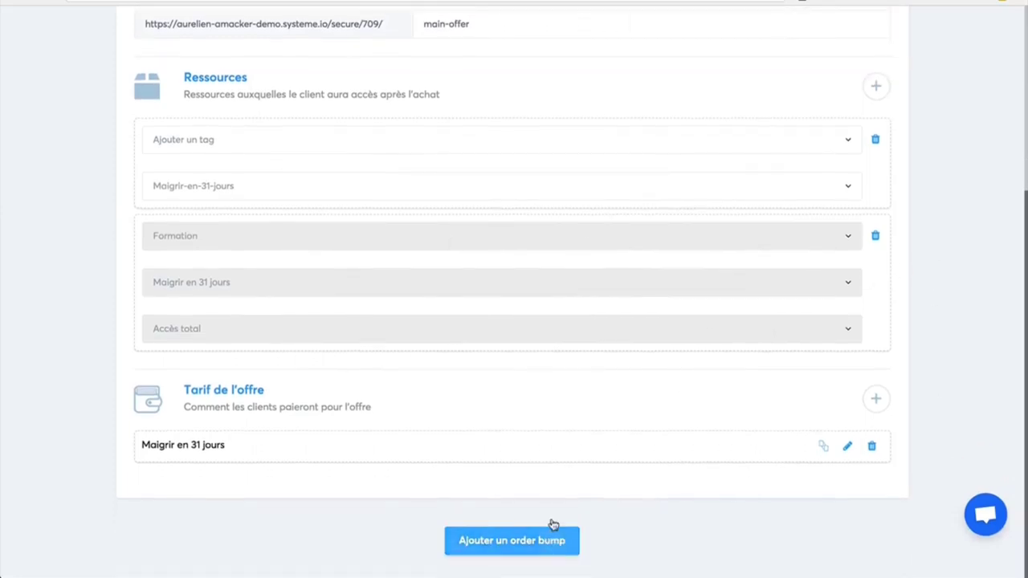
- Save the "Maigrir en 31 jours" offer's resources and open the list of capture pages
{"action": "scroll", "coordinate": [878, 223], "scroll_direction": "up", "scroll_amount": 6}
{"action": "left_click", "coordinate": [844, 94]}
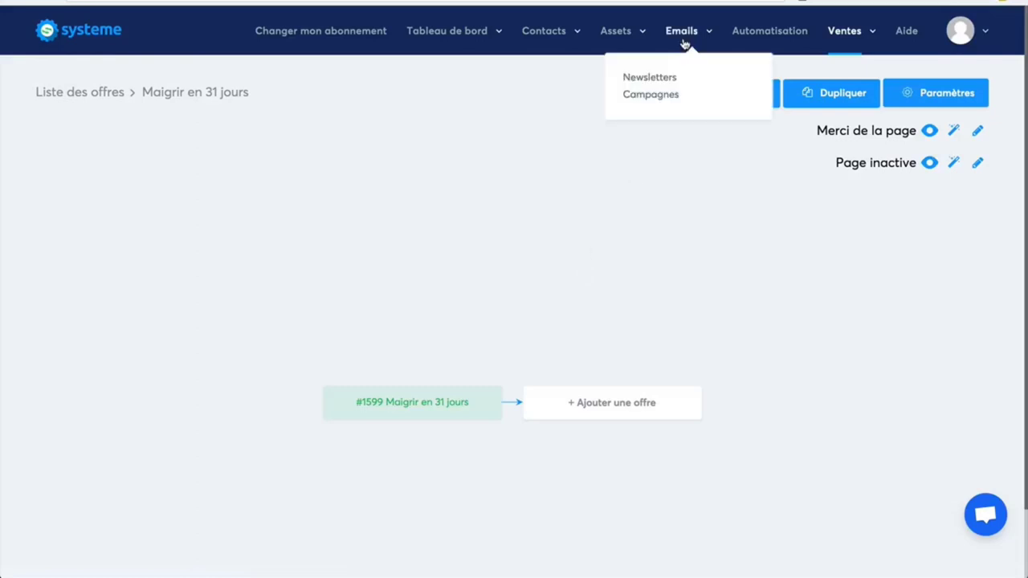
{"action": "mouse_move", "coordinate": [556, 53]}
{"action": "mouse_move", "coordinate": [615, 40]}
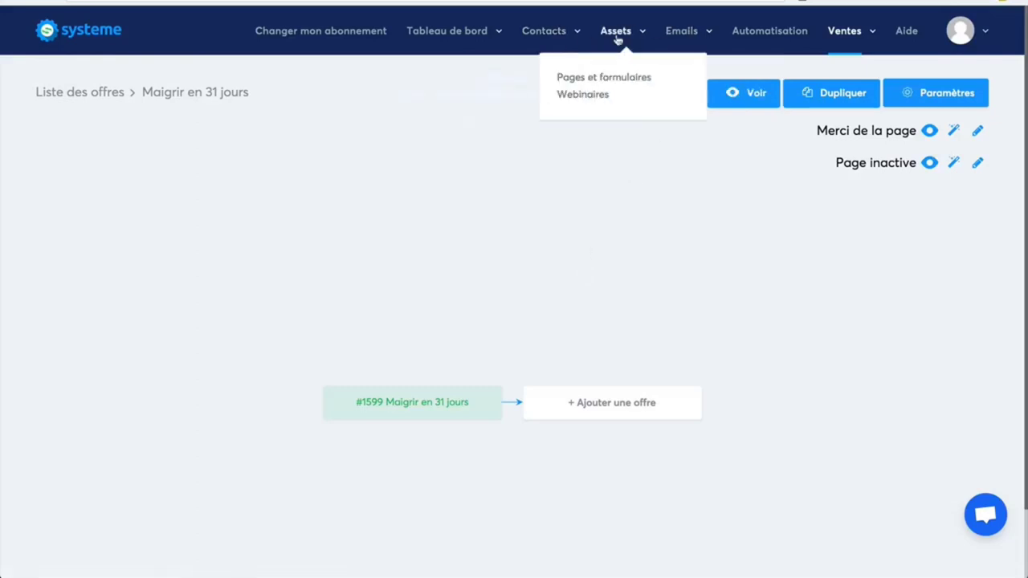
{"action": "left_click", "coordinate": [586, 79]}
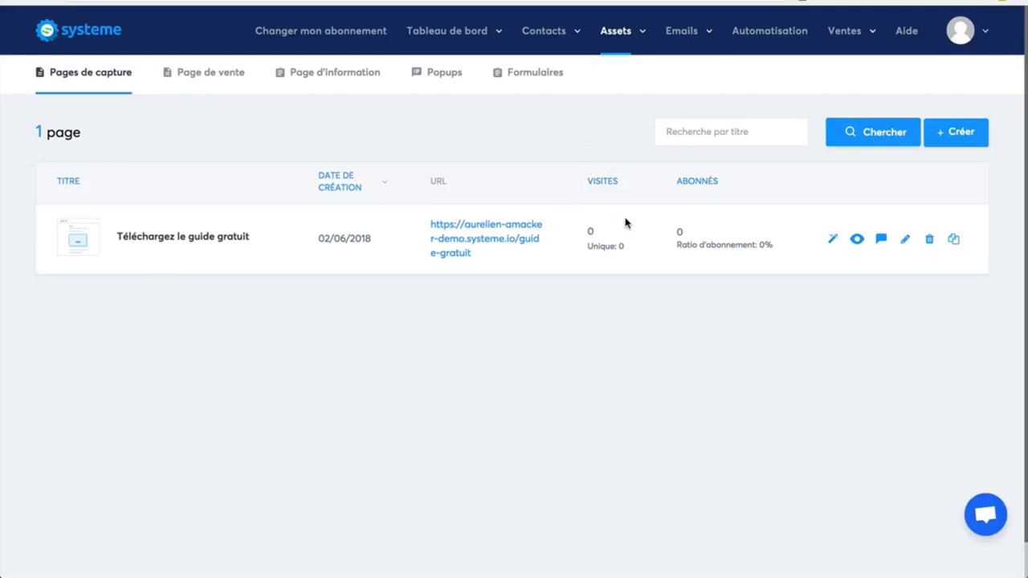
- Copy the link address of the "Maigrir en 31 jours" sales page from the sales page list
{"action": "right_click", "coordinate": [463, 228]}
{"action": "key", "text": "Escape"}
{"action": "left_click", "coordinate": [210, 78]}
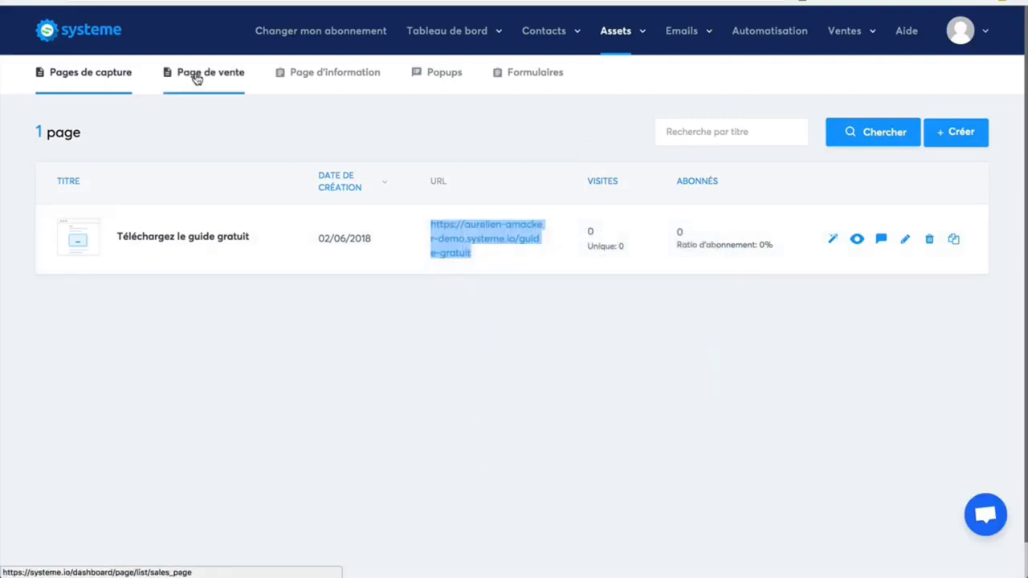
{"action": "right_click", "coordinate": [477, 227]}
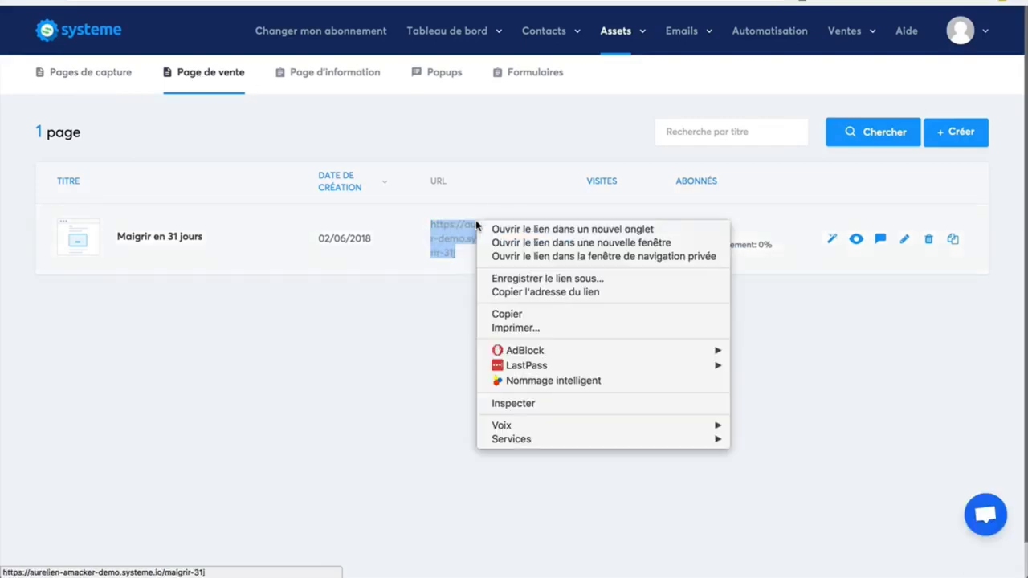
{"action": "left_click", "coordinate": [492, 291]}
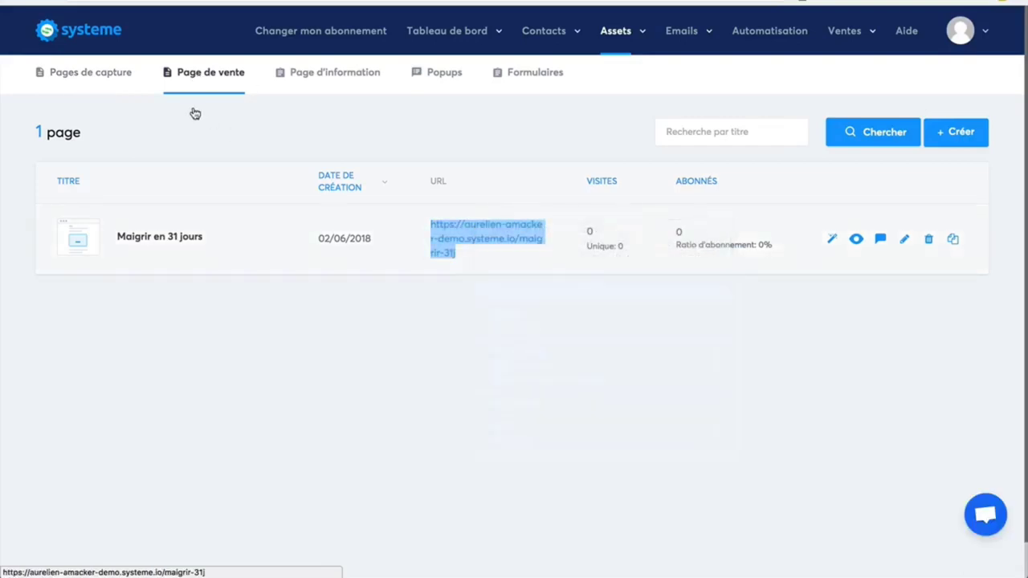
- Make the "Téléchargez le guide gratuit" capture page's button redirect subscribers to the copied maigrir-31j sales page URL, and exit the editor
{"action": "left_click", "coordinate": [82, 73]}
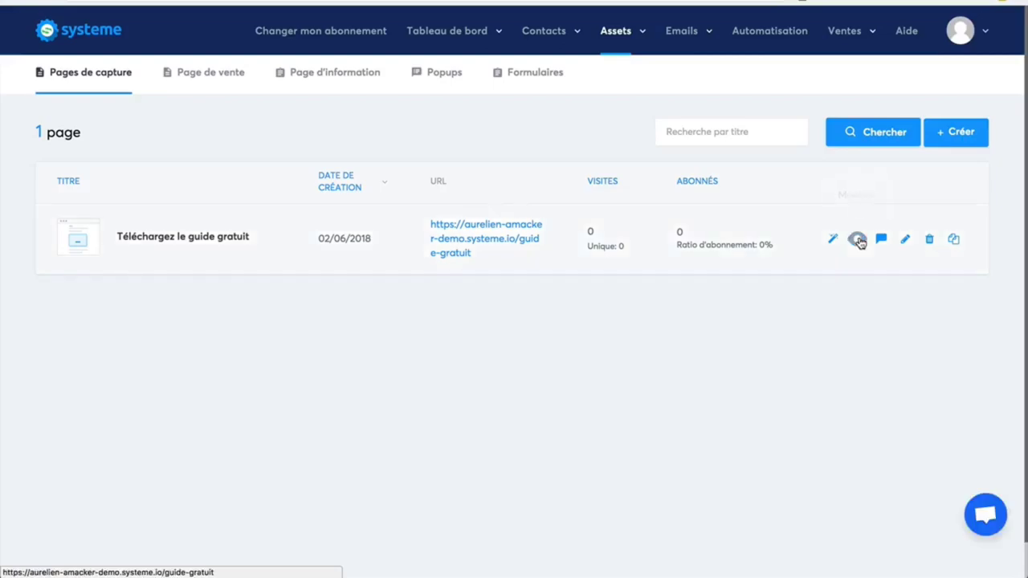
{"action": "left_click", "coordinate": [827, 240]}
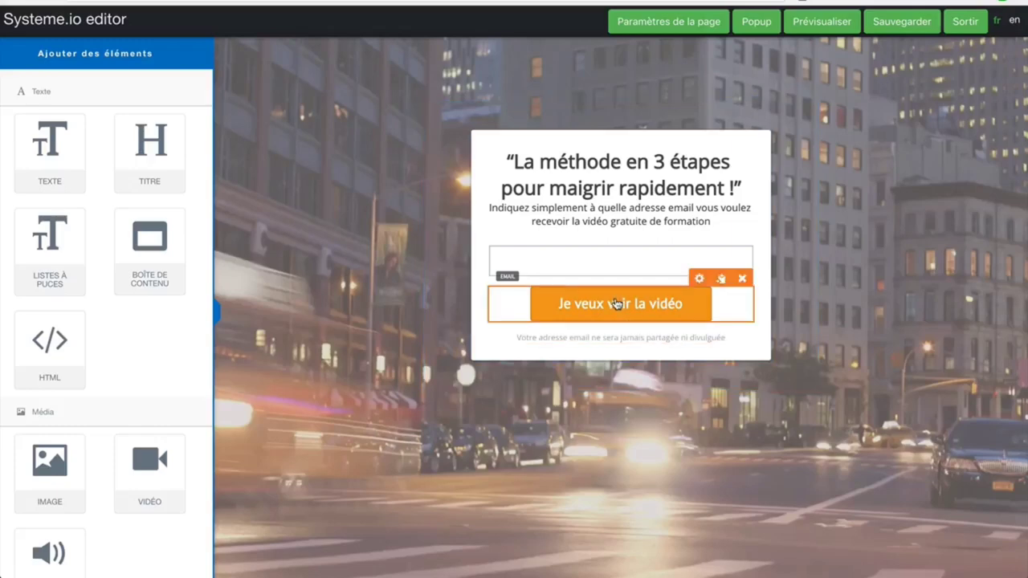
{"action": "left_click", "coordinate": [616, 304]}
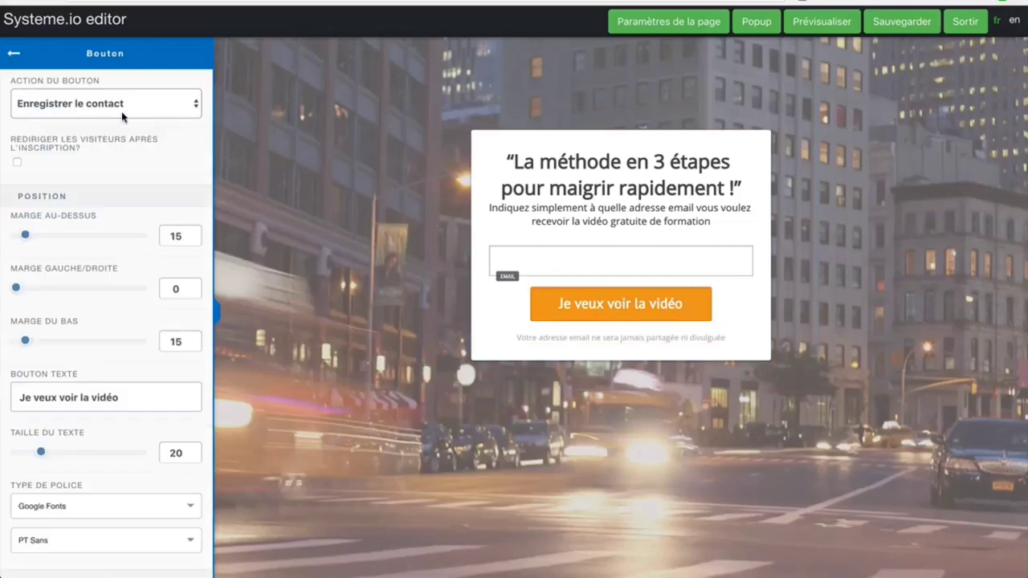
{"action": "left_click", "coordinate": [16, 162]}
{"action": "left_click", "coordinate": [52, 211]}
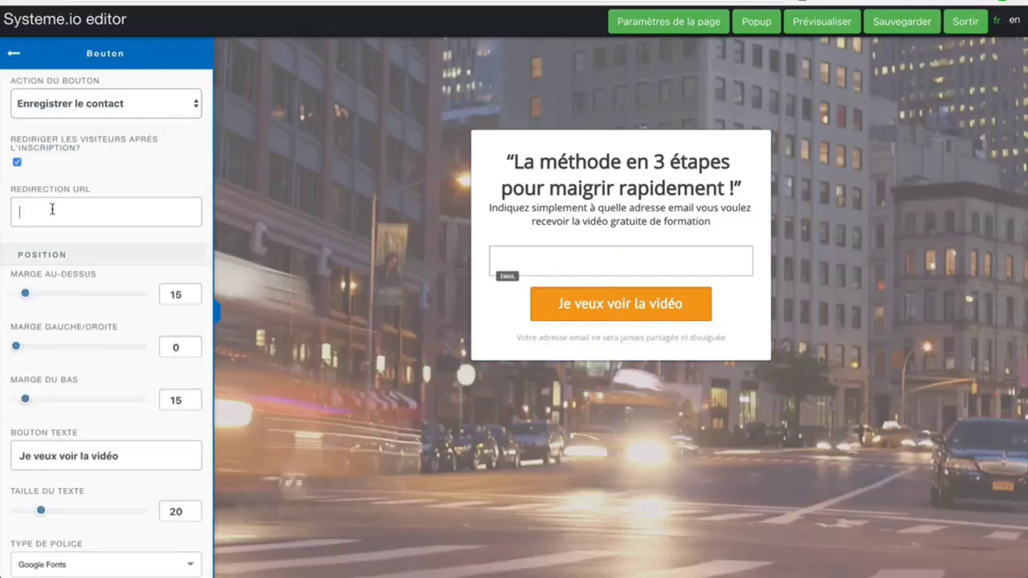
{"action": "key", "text": "ctrl+v"}
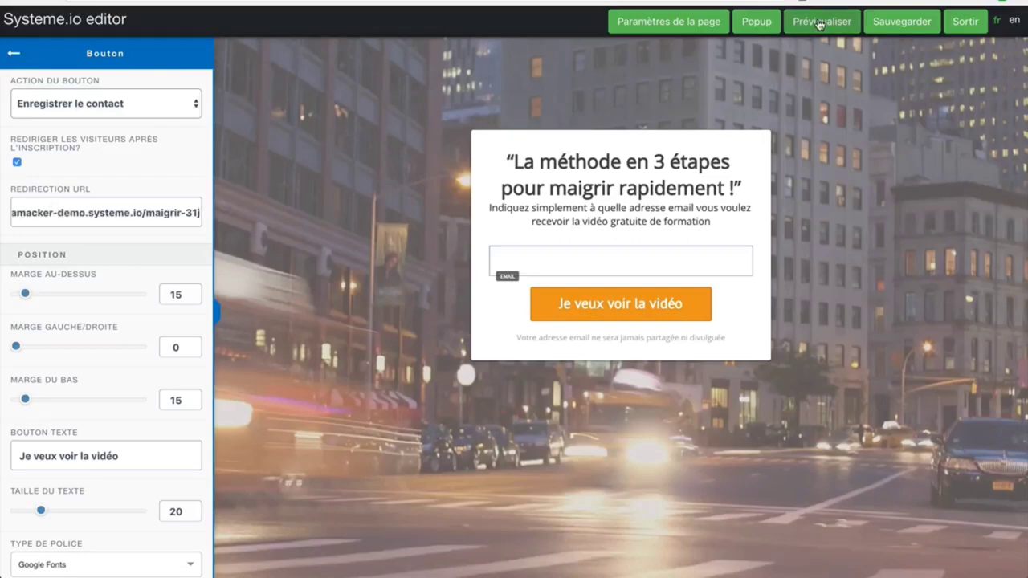
{"action": "left_click", "coordinate": [959, 23]}
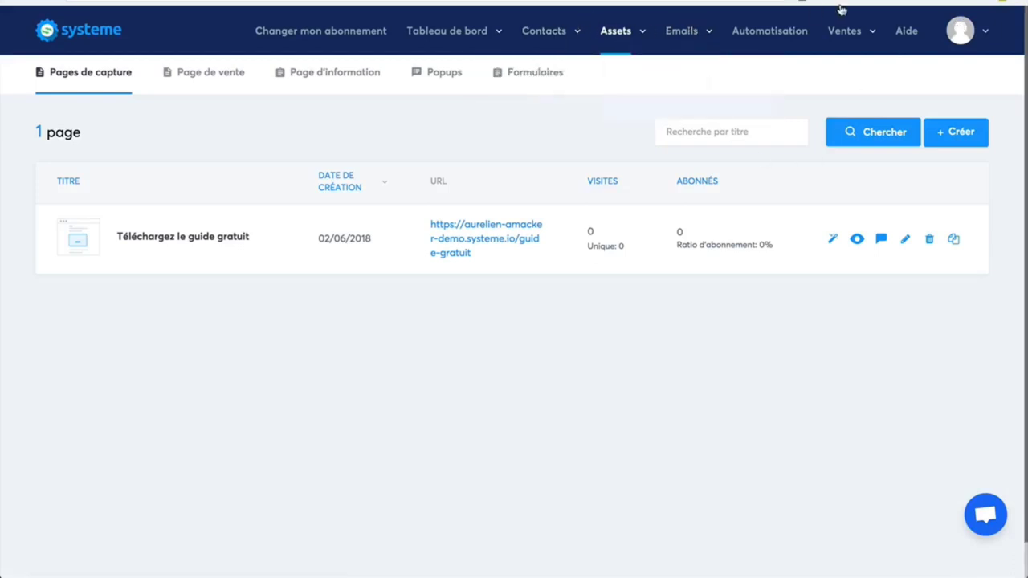
- Open the "Maigrir en 31 jours" offer, view its public order page and return to the offer
{"action": "mouse_move", "coordinate": [835, 37]}
{"action": "left_click", "coordinate": [799, 79]}
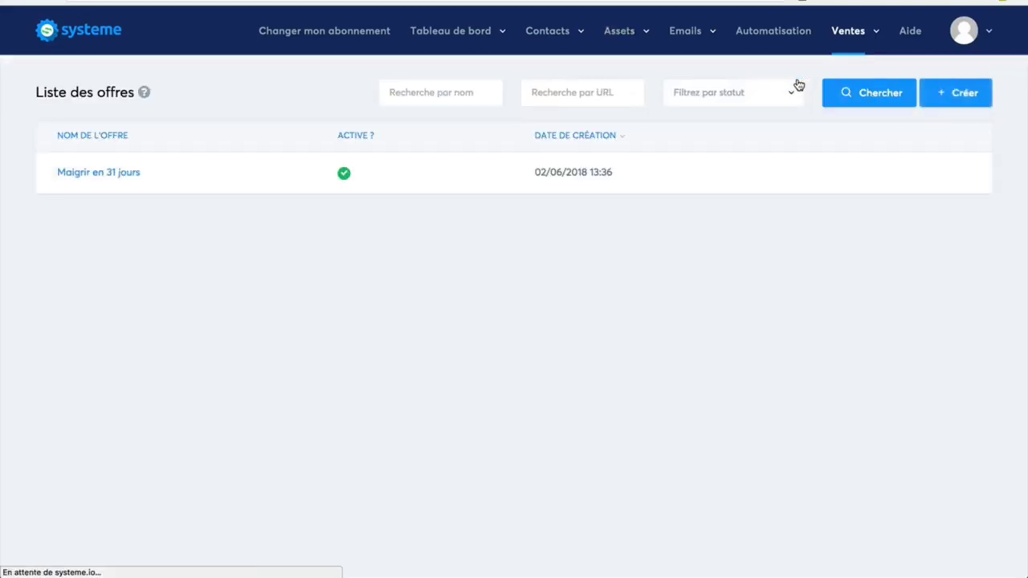
{"action": "left_click", "coordinate": [83, 173]}
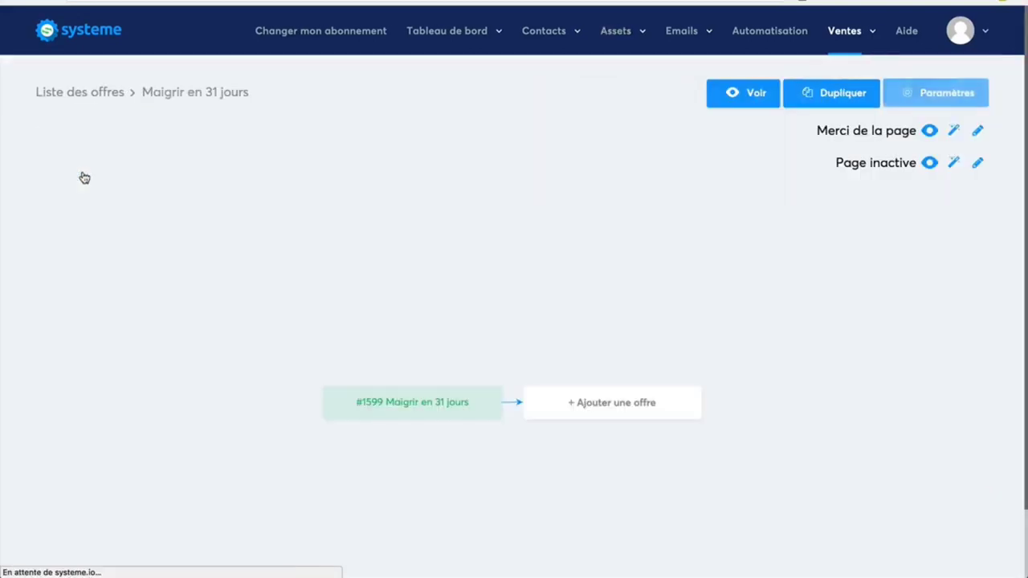
{"action": "left_click", "coordinate": [745, 97]}
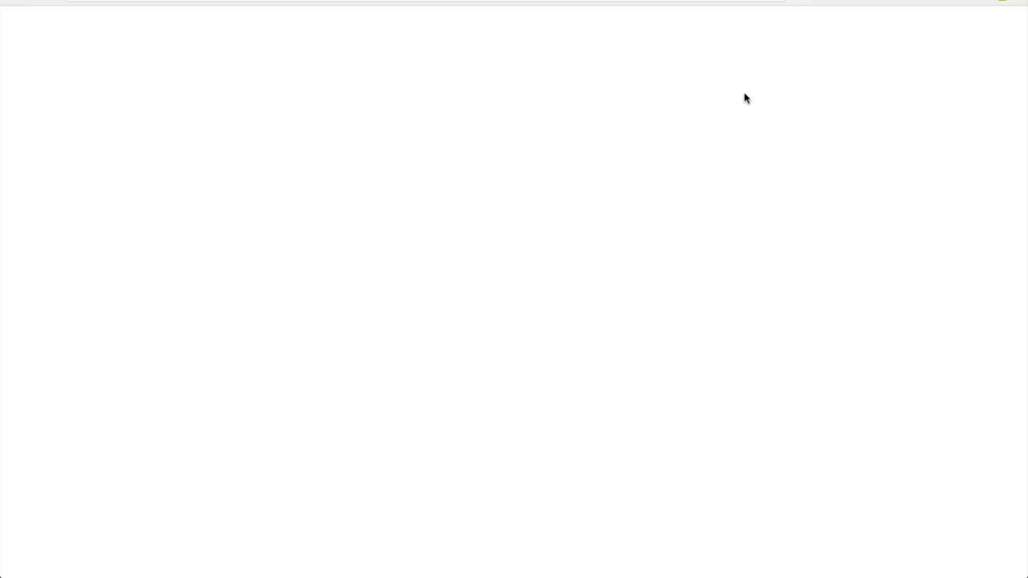
{"action": "key", "text": "alt+Left"}
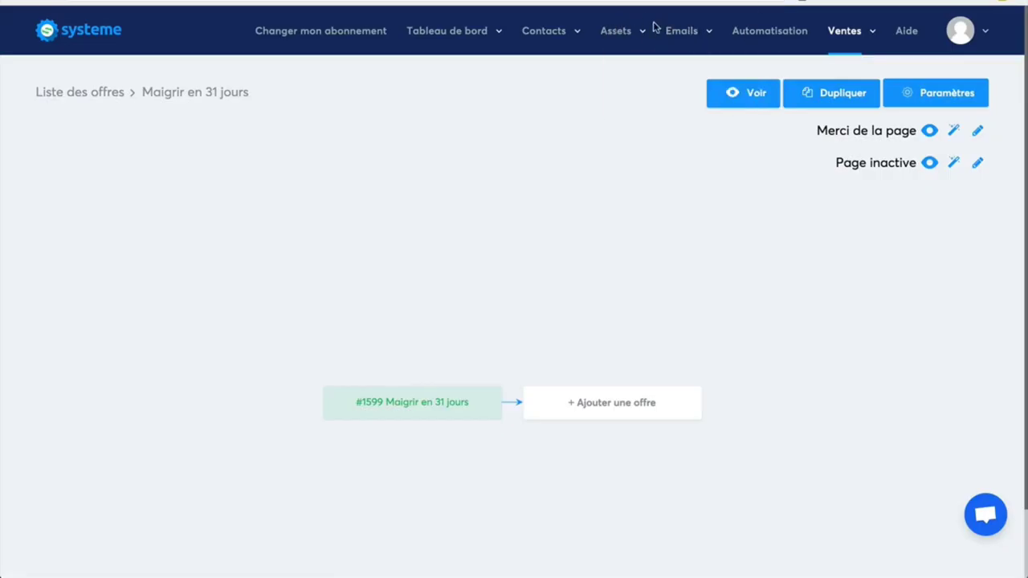
- Open the "Maigrir en 31 jours" sales page in the page editor
{"action": "mouse_move", "coordinate": [514, 35]}
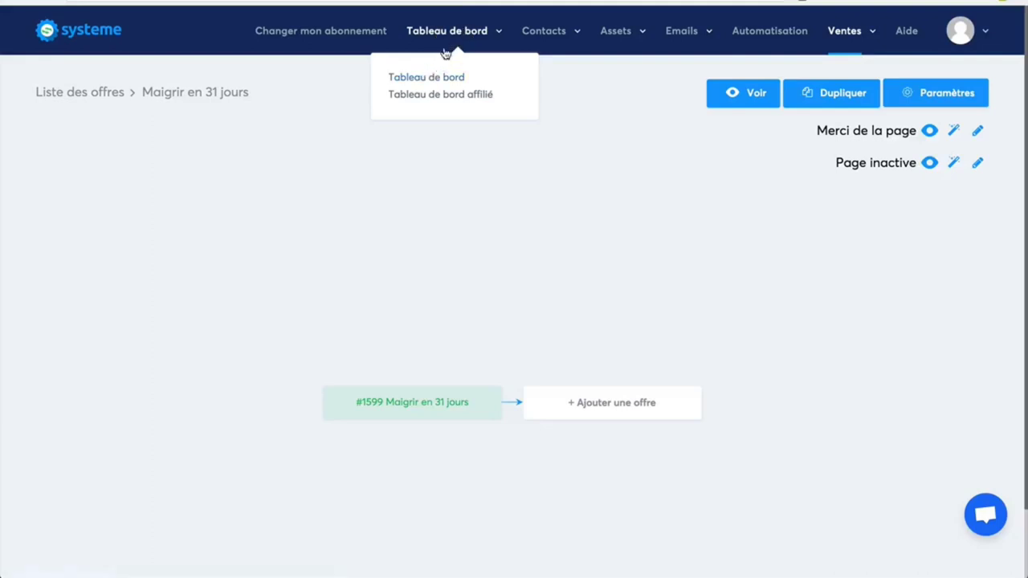
{"action": "mouse_move", "coordinate": [631, 30]}
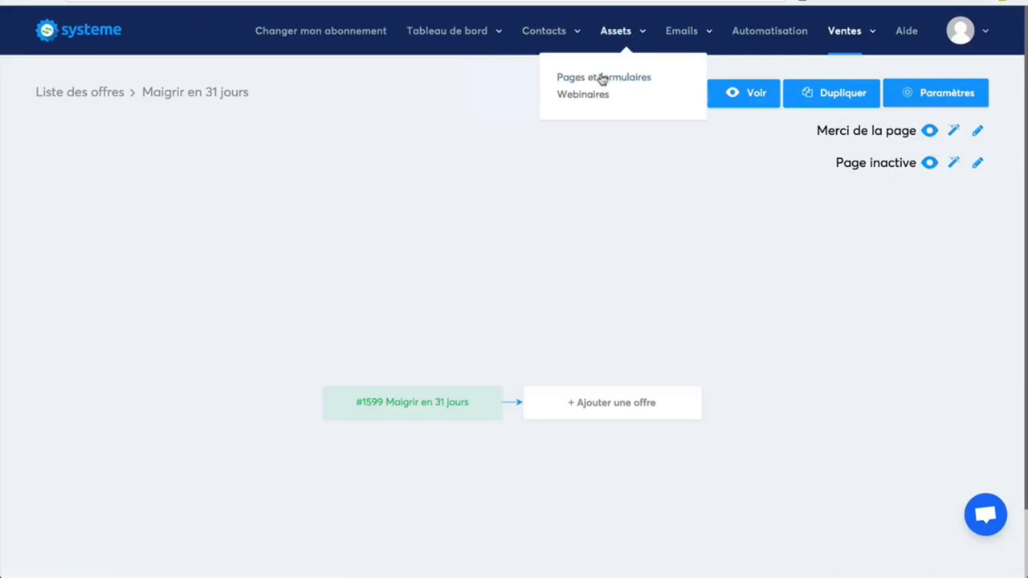
{"action": "left_click", "coordinate": [590, 80]}
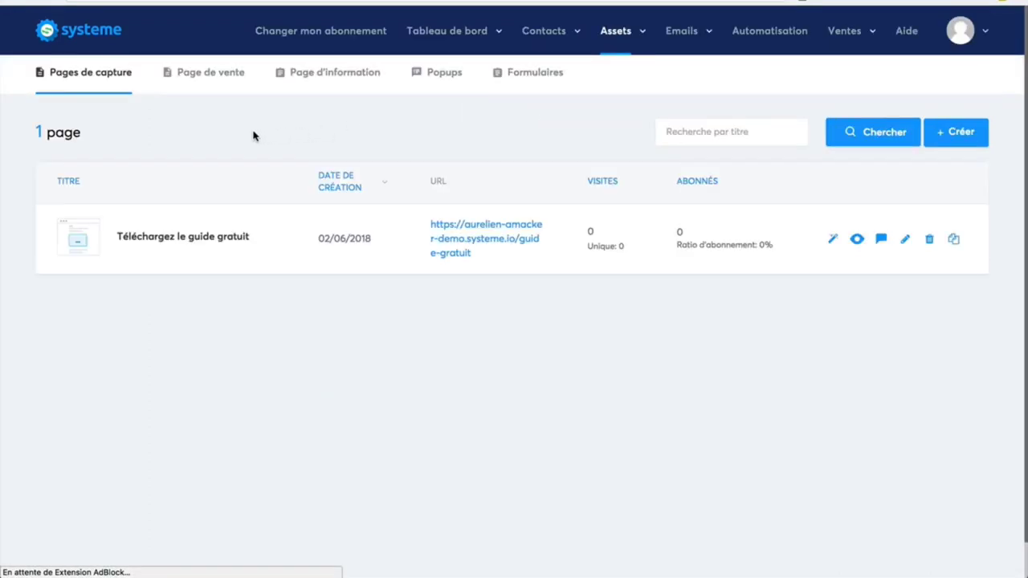
{"action": "left_click", "coordinate": [192, 77]}
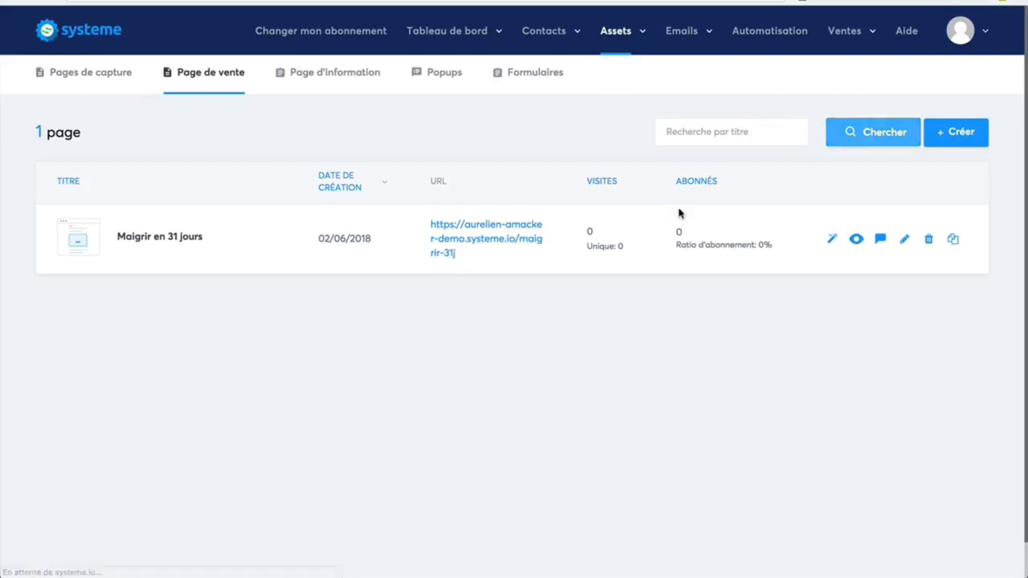
{"action": "left_click", "coordinate": [832, 242]}
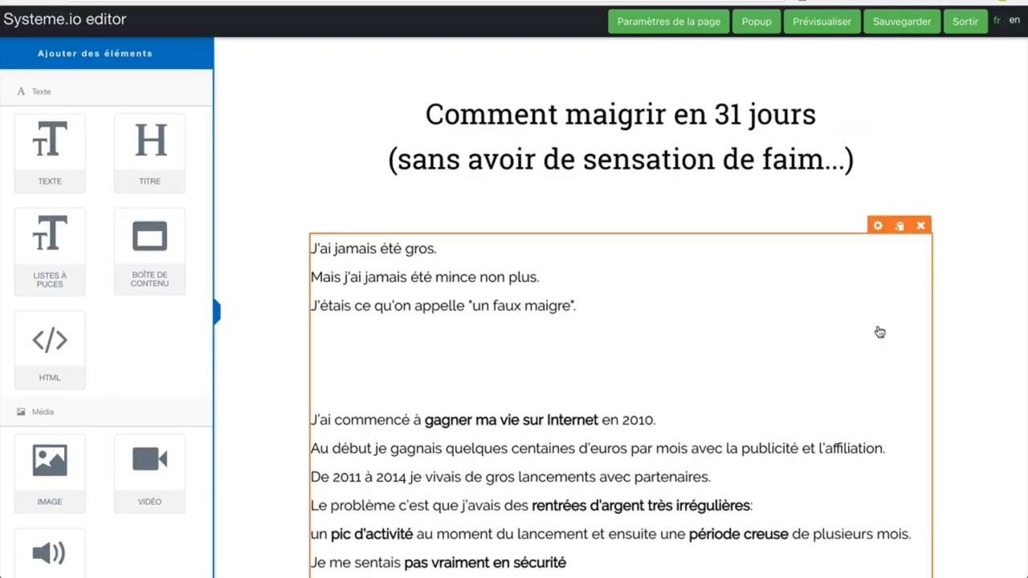
- Delete the first two-column pricing block with "Formation seule" and "Pass Business", located above the "Combien vaut votre business sur Internet ?" heading
{"action": "scroll", "coordinate": [890, 385], "scroll_direction": "down", "scroll_amount": 15}
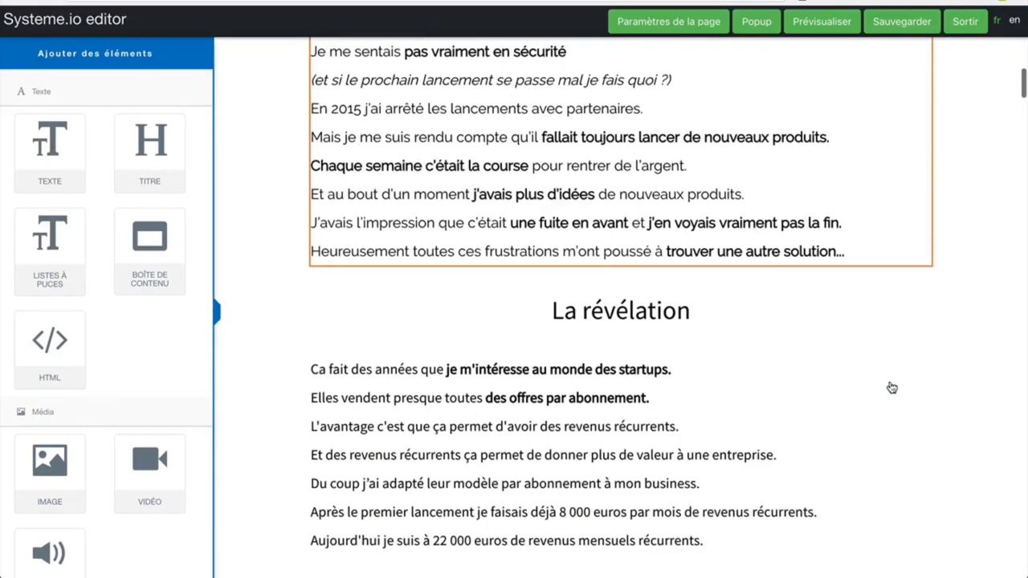
{"action": "scroll", "coordinate": [892, 388], "scroll_direction": "down", "scroll_amount": 20}
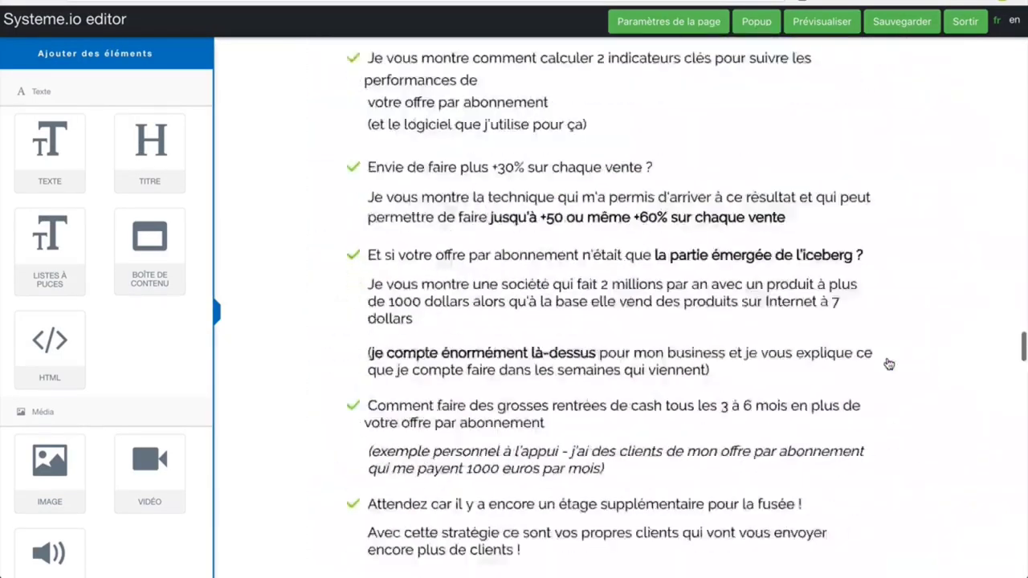
{"action": "scroll", "coordinate": [888, 365], "scroll_direction": "down", "scroll_amount": 15}
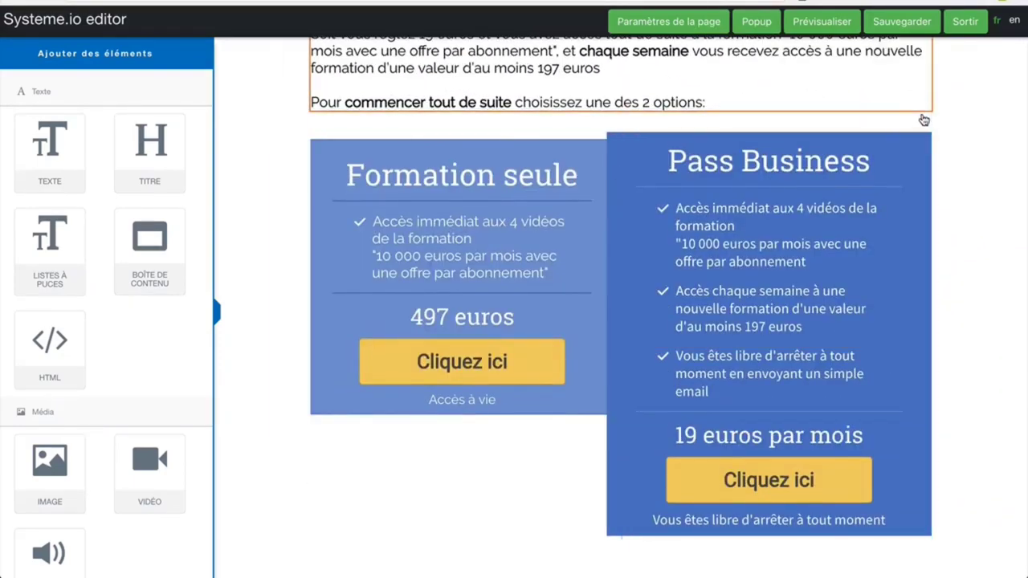
{"action": "left_click", "coordinate": [921, 103]}
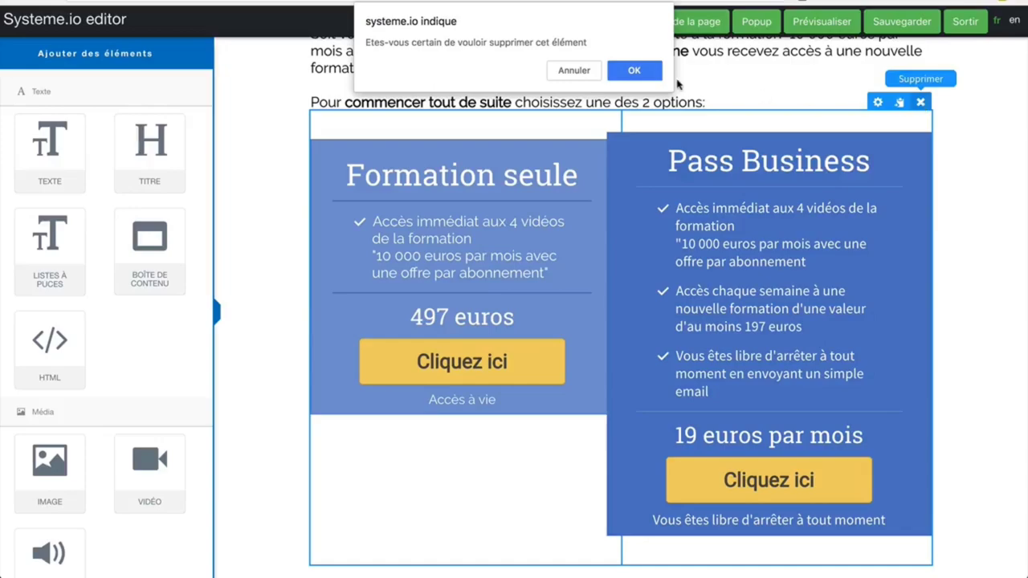
{"action": "left_click", "coordinate": [634, 70]}
- Add a text element directly below the "Pour commencer tout de suite" line, above the "Combien vaut votre business sur Internet ?" heading
{"action": "scroll", "coordinate": [718, 326], "scroll_direction": "down", "scroll_amount": 3}
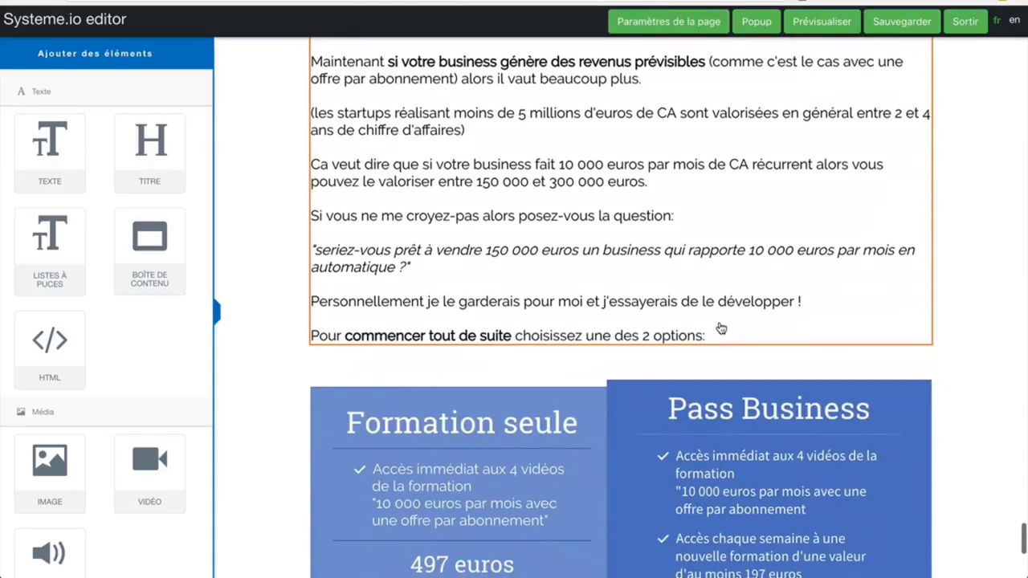
{"action": "scroll", "coordinate": [718, 328], "scroll_direction": "up", "scroll_amount": 5}
{"action": "left_click", "coordinate": [718, 307]}
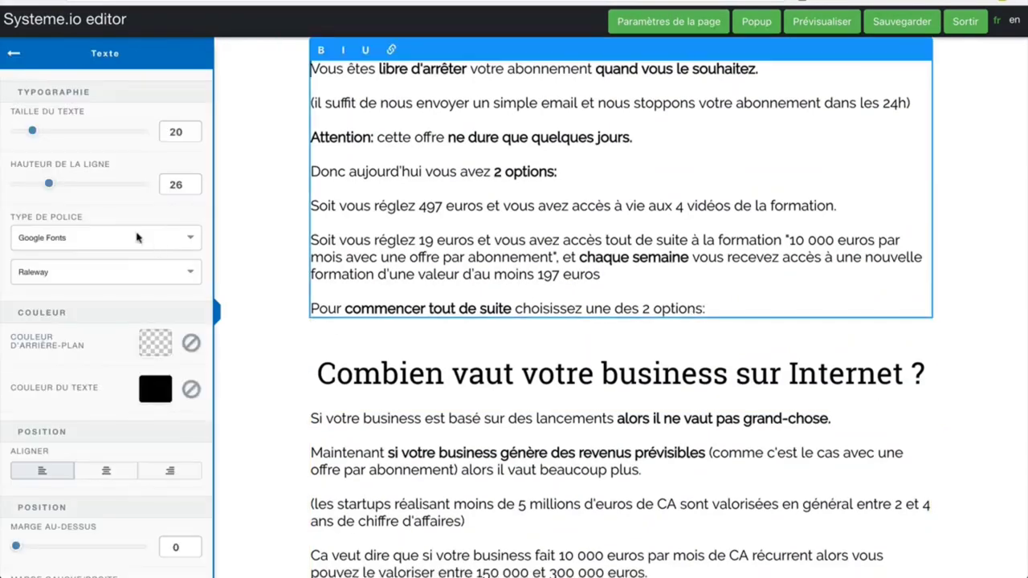
{"action": "left_click", "coordinate": [14, 58]}
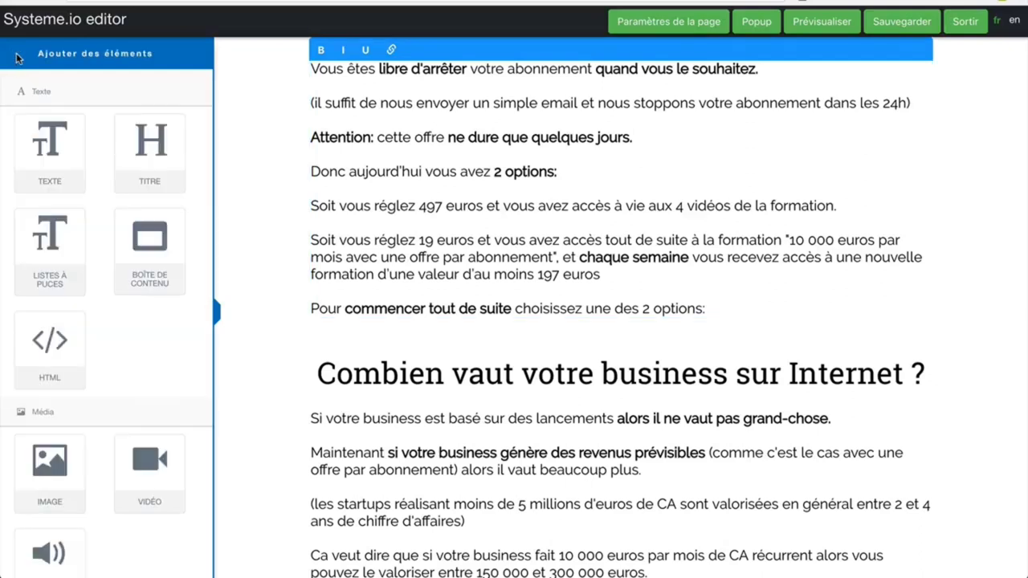
{"action": "left_click_drag", "start_coordinate": [44, 150], "coordinate": [395, 329]}
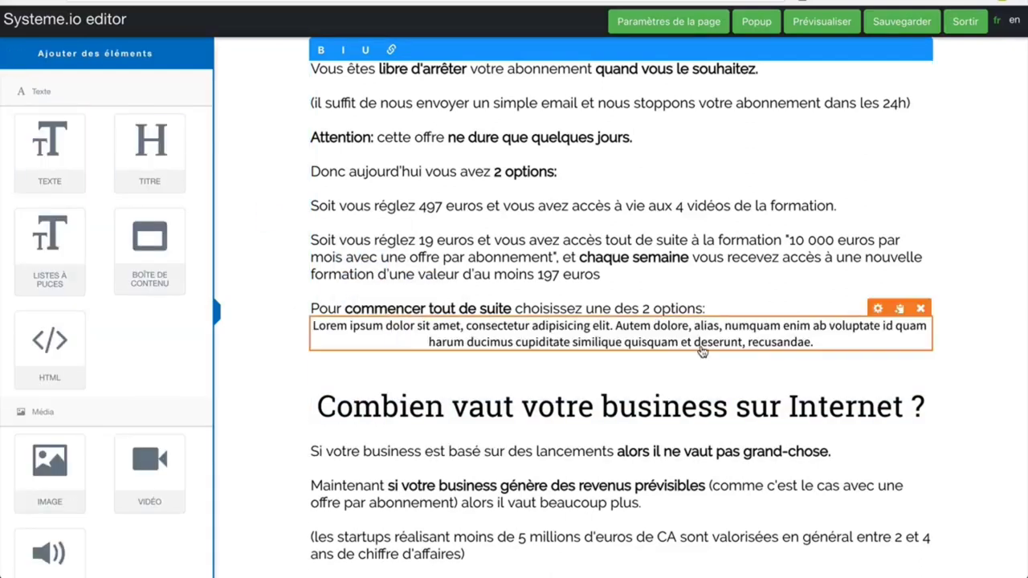
- Replace the new text element's placeholder with "Cliquez sur le bouton pour recevoir la méthode pour maigrir en 31 jours:"
{"action": "left_click", "coordinate": [800, 342]}
{"action": "left_click_drag", "start_coordinate": [827, 342], "coordinate": [270, 308]}
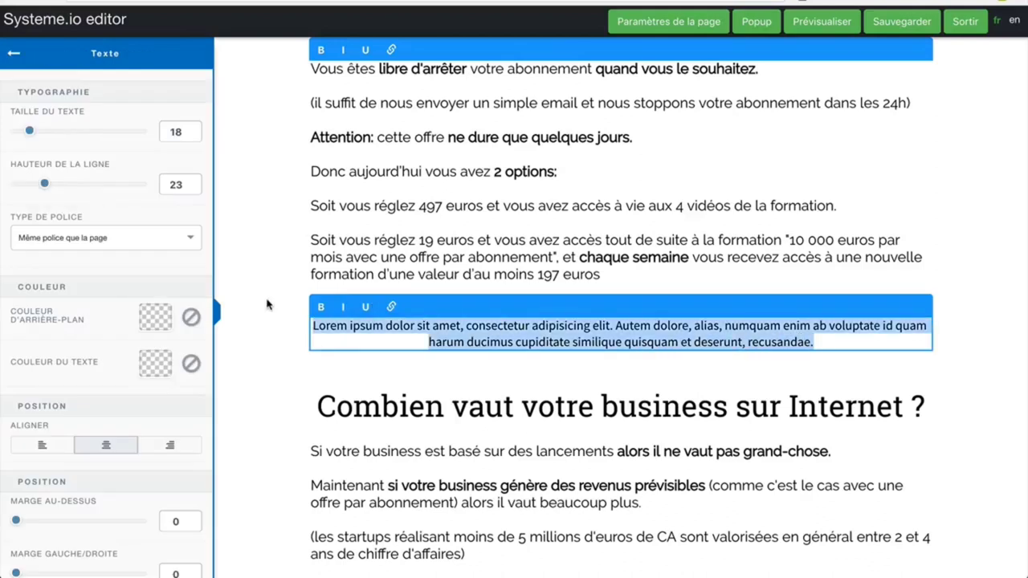
{"action": "type", "text": "Cliquez siur"}
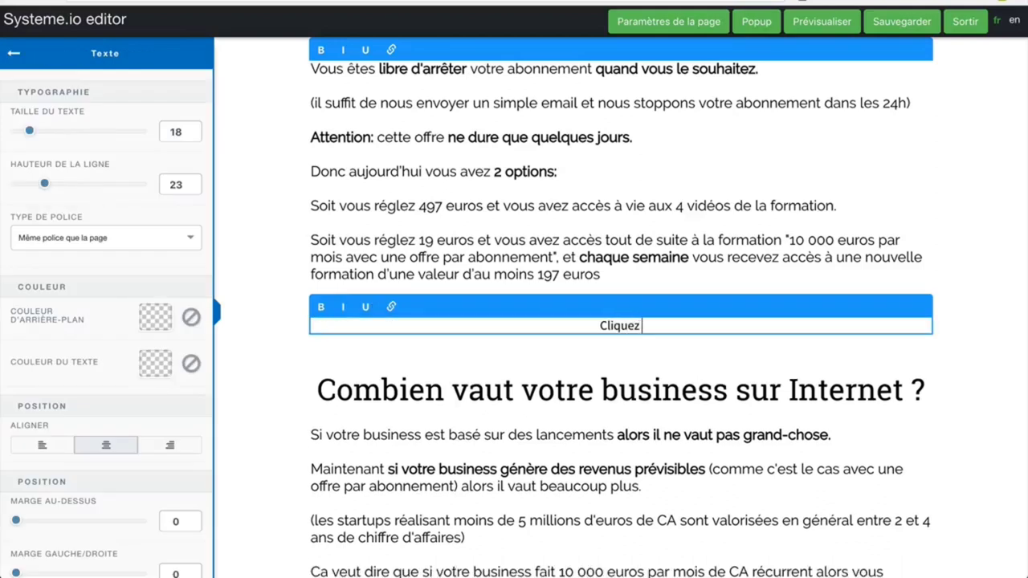
{"action": "key", "text": "BackSpace"}
{"action": "key", "text": "BackSpace"}
{"action": "key", "text": "BackSpace"}
{"action": "type", "text": "ur"}
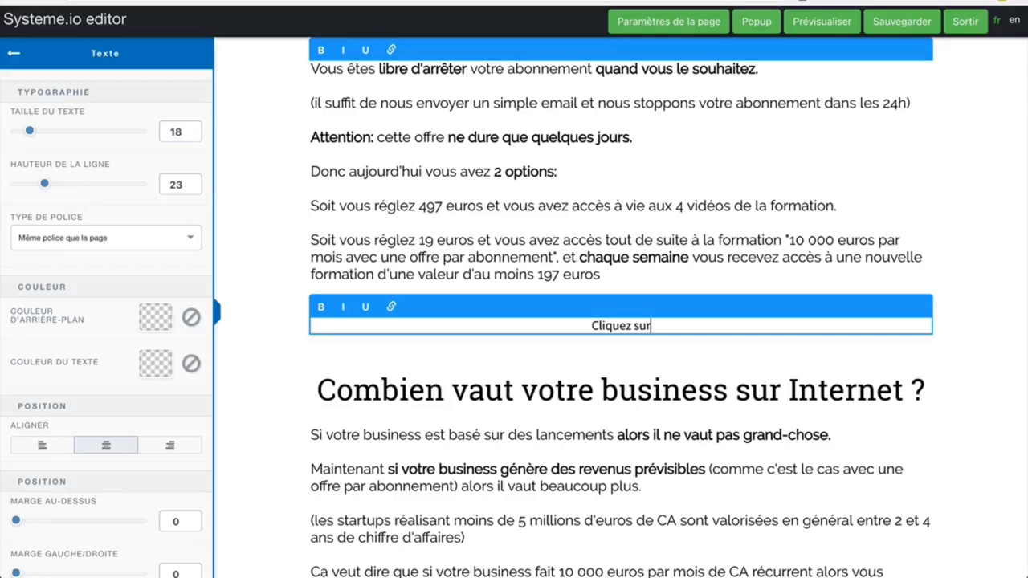
{"action": "type", "text": " le bouton pour rece"}
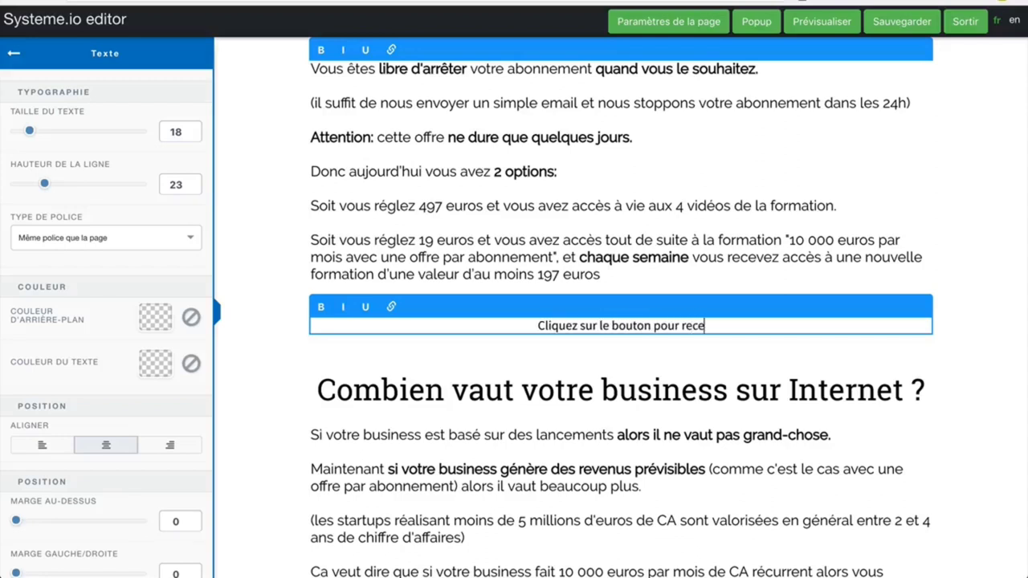
{"action": "type", "text": "voir la méthode òur"}
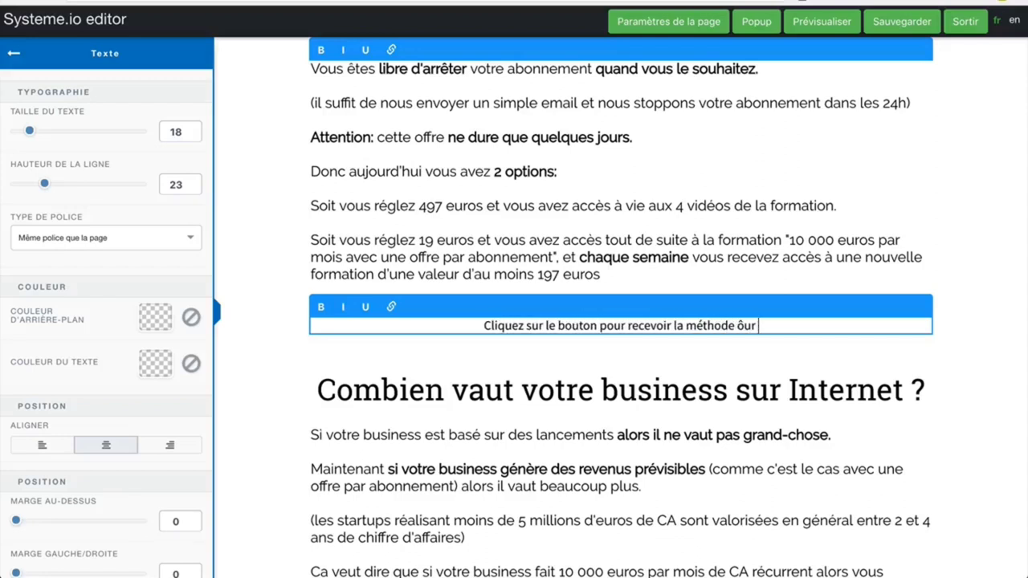
{"action": "key", "text": "BackSpace"}
{"action": "key", "text": "BackSpace"}
{"action": "key", "text": "BackSpace"}
{"action": "type", "text": "pour ma"}
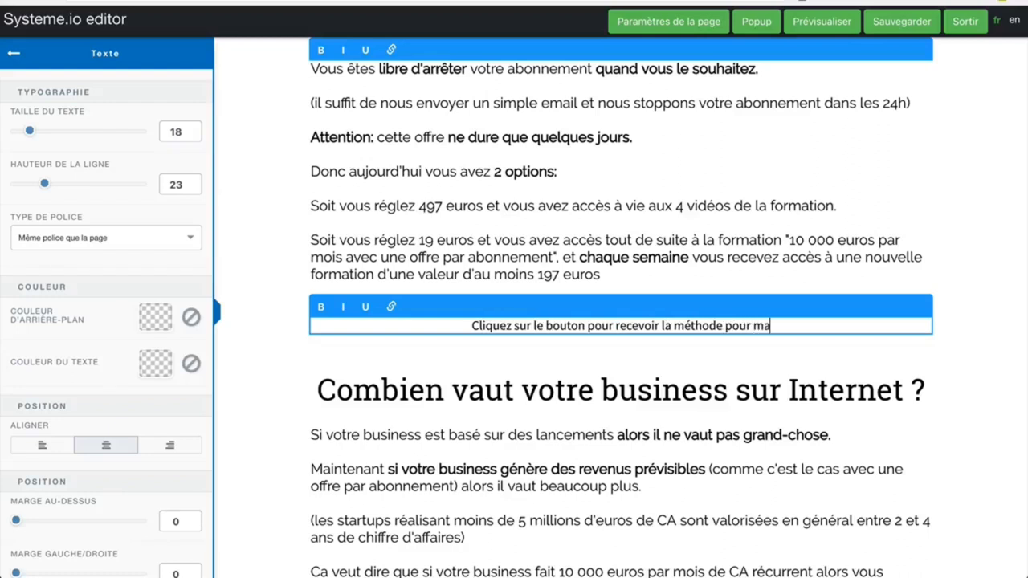
{"action": "type", "text": "igrir en 31 j"}
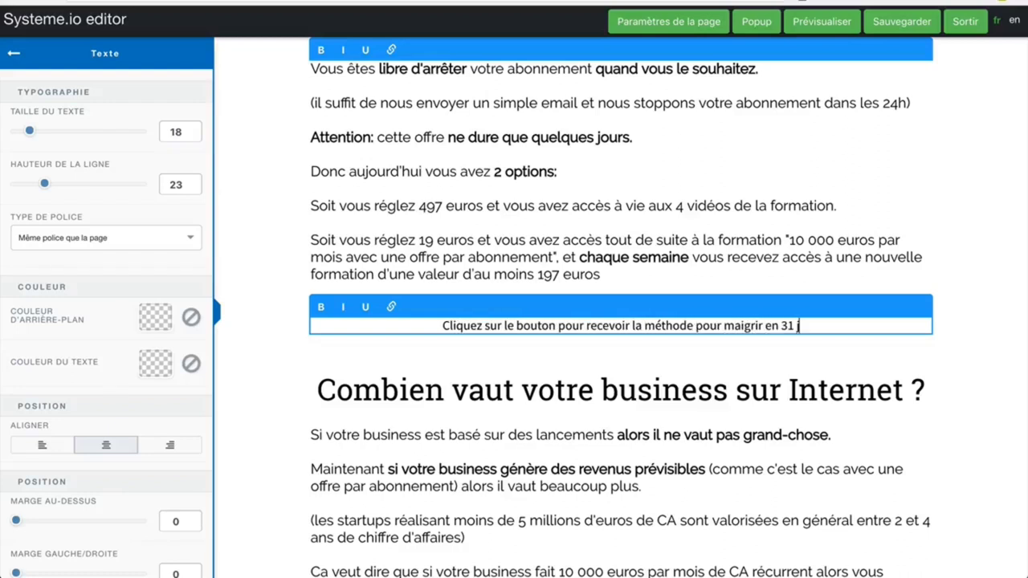
{"action": "type", "text": "ours:"}
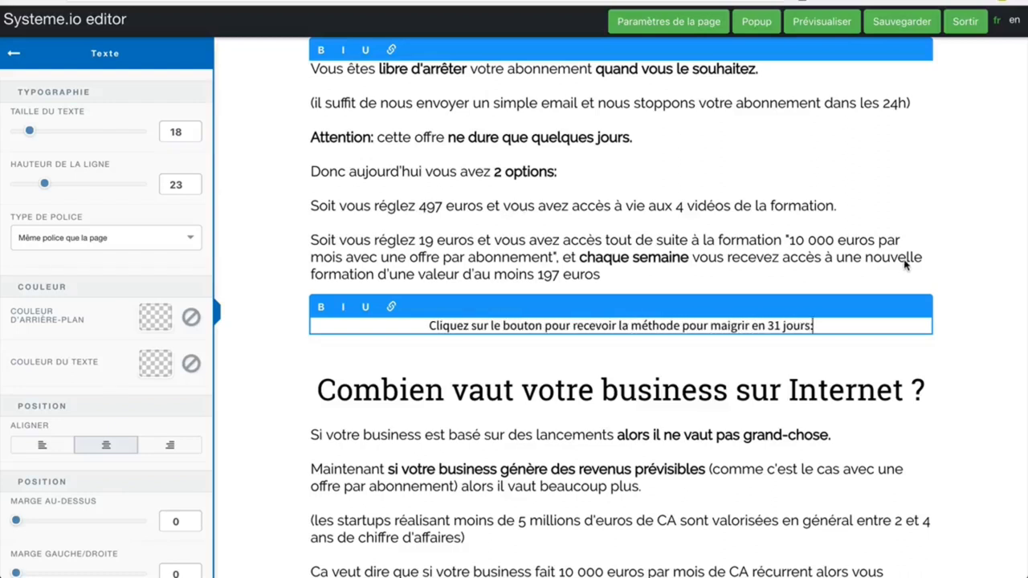
{"action": "left_click", "coordinate": [983, 268]}
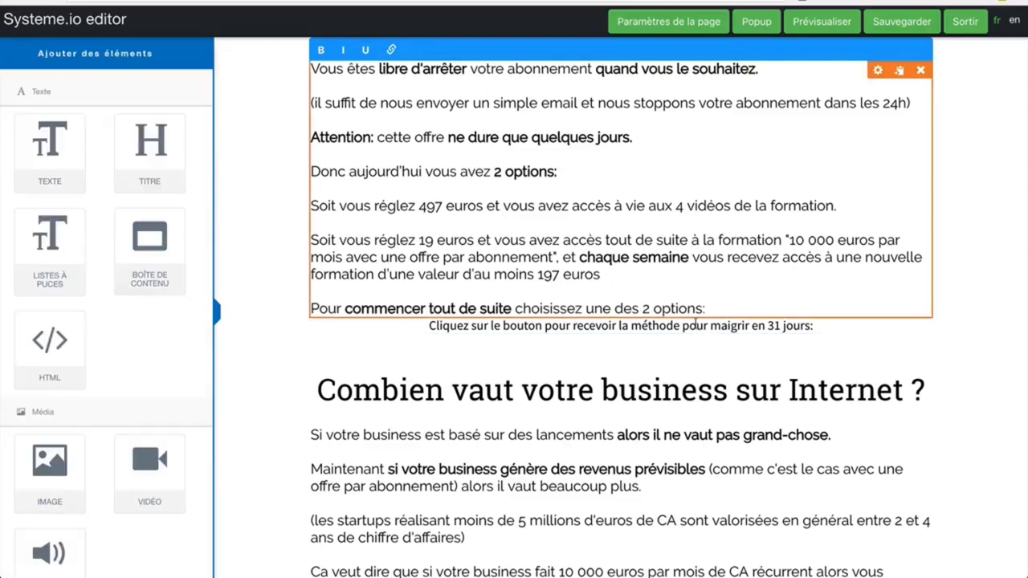
- Set the "Cliquez sur le bouton" text's top margin to 19 and its line height to 61
{"action": "left_click", "coordinate": [688, 325]}
{"action": "scroll", "coordinate": [48, 417], "scroll_direction": "down", "scroll_amount": 3}
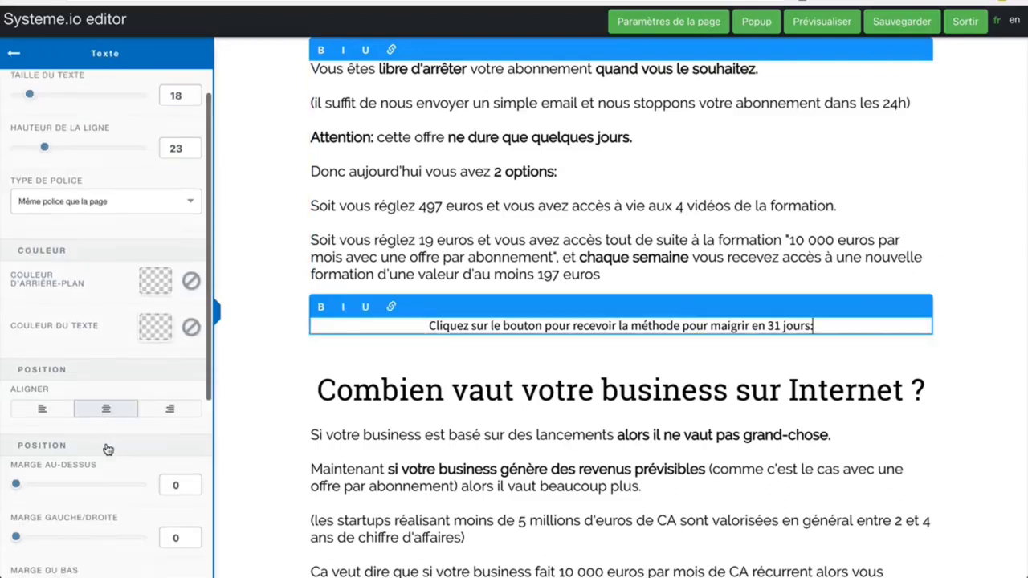
{"action": "left_click", "coordinate": [16, 414]}
{"action": "left_click_drag", "start_coordinate": [18, 414], "coordinate": [27, 414]}
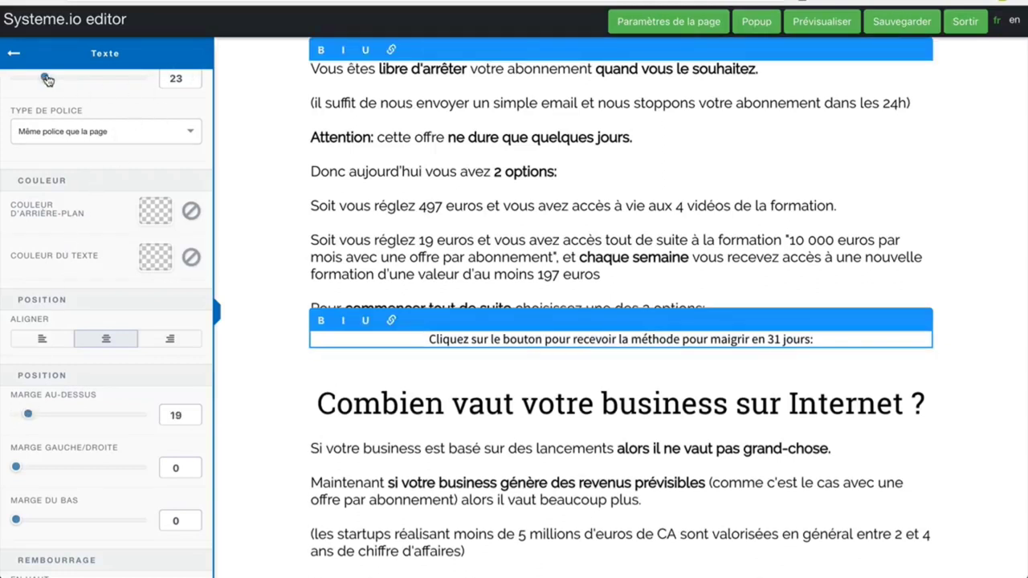
{"action": "left_click_drag", "start_coordinate": [47, 78], "coordinate": [93, 82]}
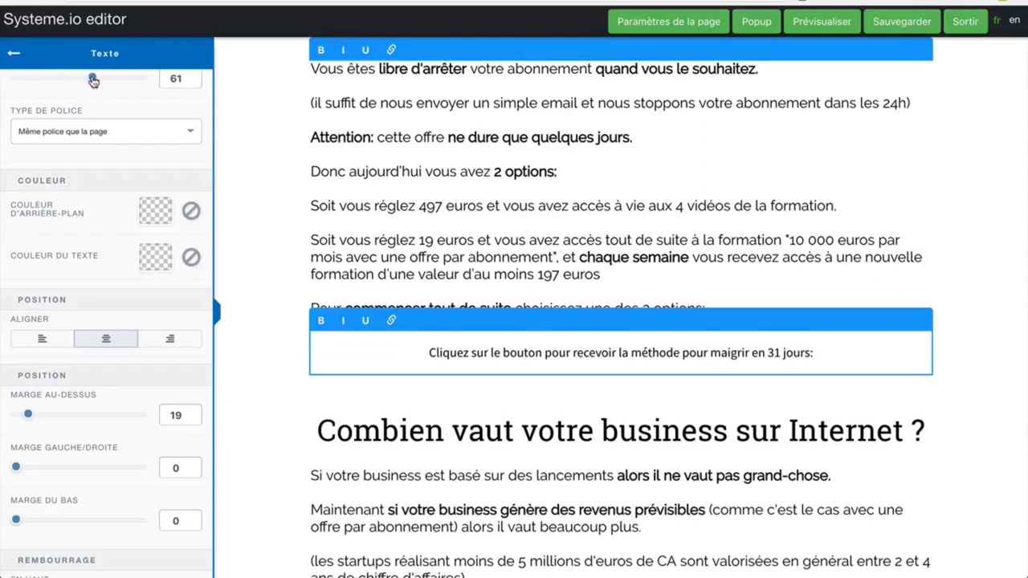
{"action": "scroll", "coordinate": [73, 277], "scroll_direction": "down", "scroll_amount": 1}
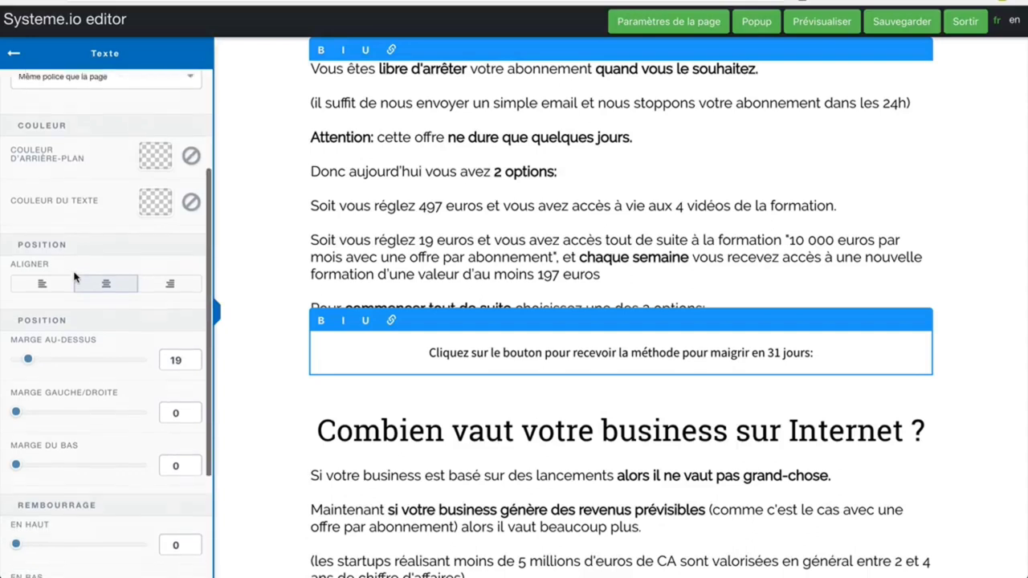
- Add a button element directly below the "Cliquez sur le bouton" text, above the "Combien vaut votre business sur Internet ?" heading
{"action": "left_click", "coordinate": [15, 53]}
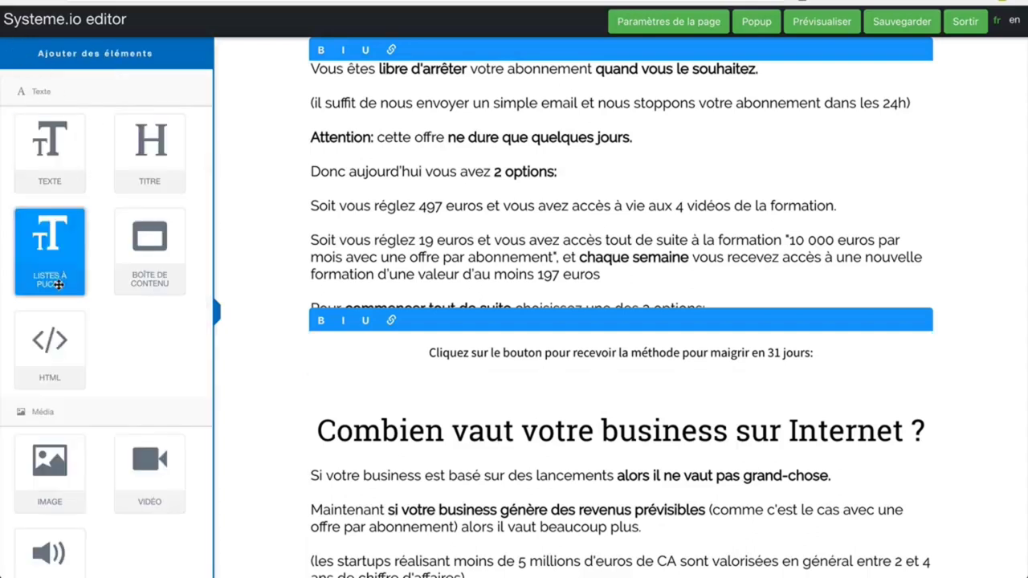
{"action": "scroll", "coordinate": [50, 461], "scroll_direction": "down", "scroll_amount": 5}
{"action": "scroll", "coordinate": [50, 470], "scroll_direction": "down", "scroll_amount": 2}
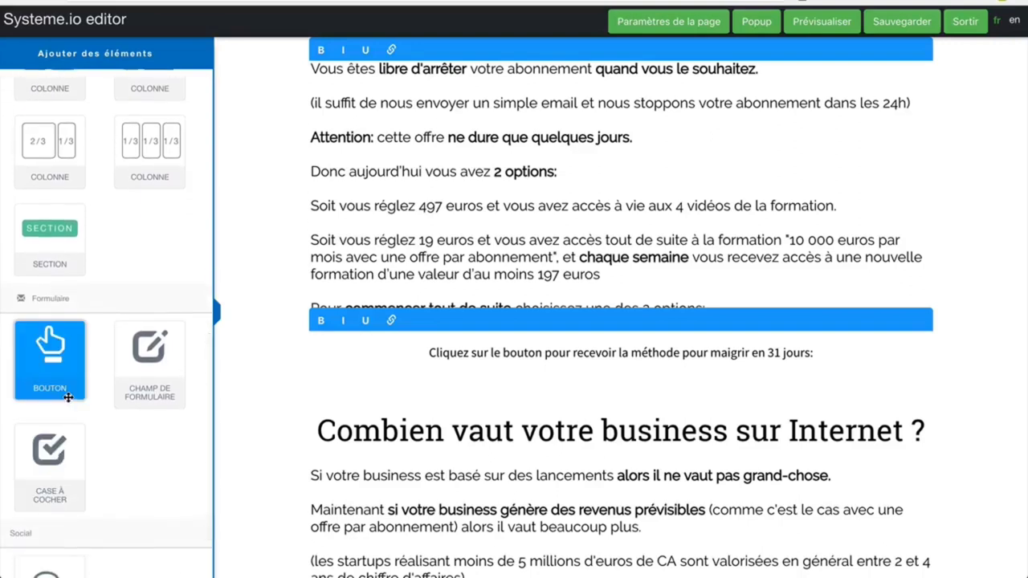
{"action": "scroll", "coordinate": [68, 397], "scroll_direction": "down", "scroll_amount": 1}
{"action": "left_click_drag", "start_coordinate": [49, 283], "coordinate": [550, 386]}
- Set the new "Cliquez ici" button's background colour to orange (F5A623)
{"action": "left_click", "coordinate": [627, 403]}
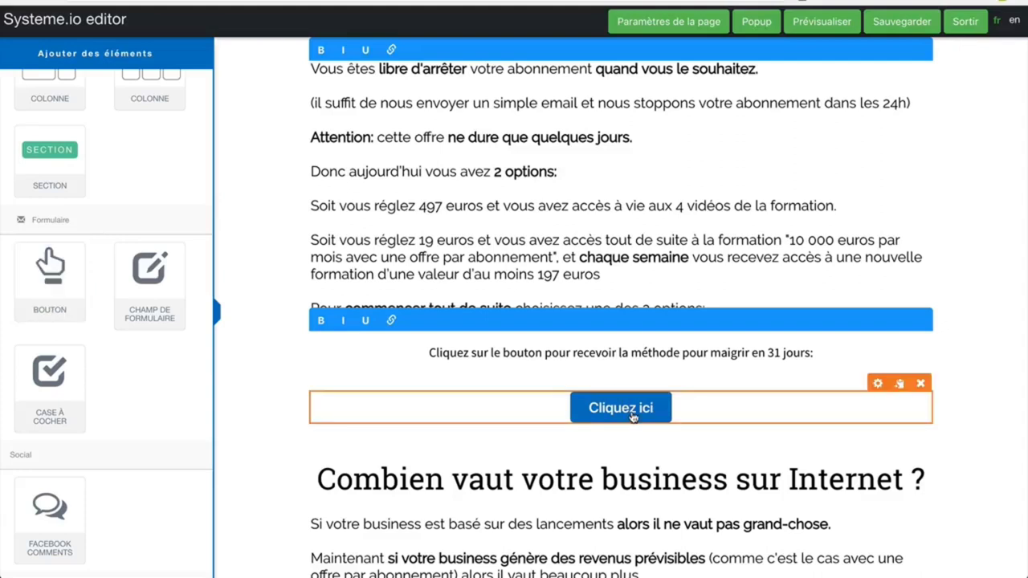
{"action": "scroll", "coordinate": [151, 429], "scroll_direction": "down", "scroll_amount": 2}
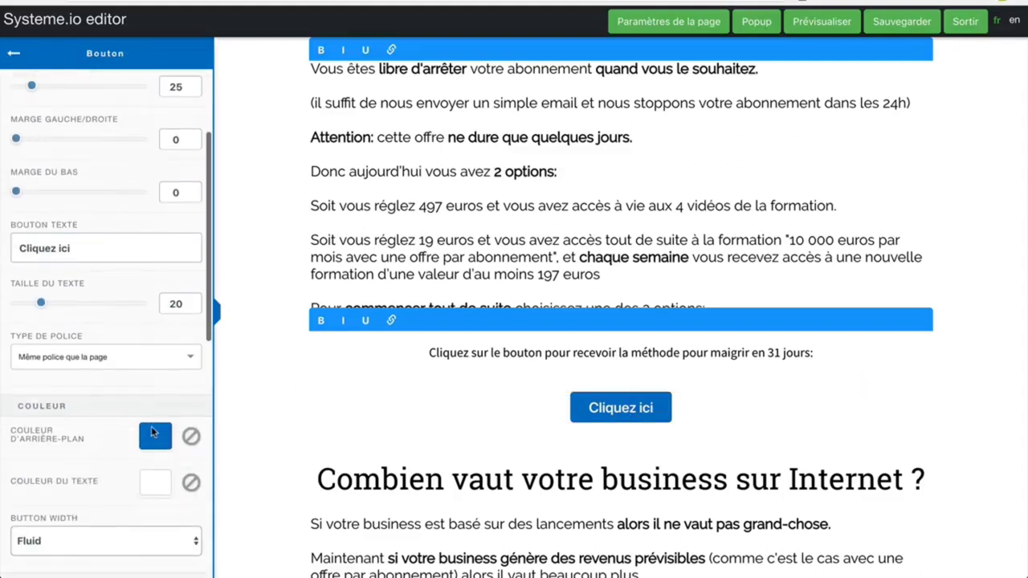
{"action": "left_click", "coordinate": [148, 449]}
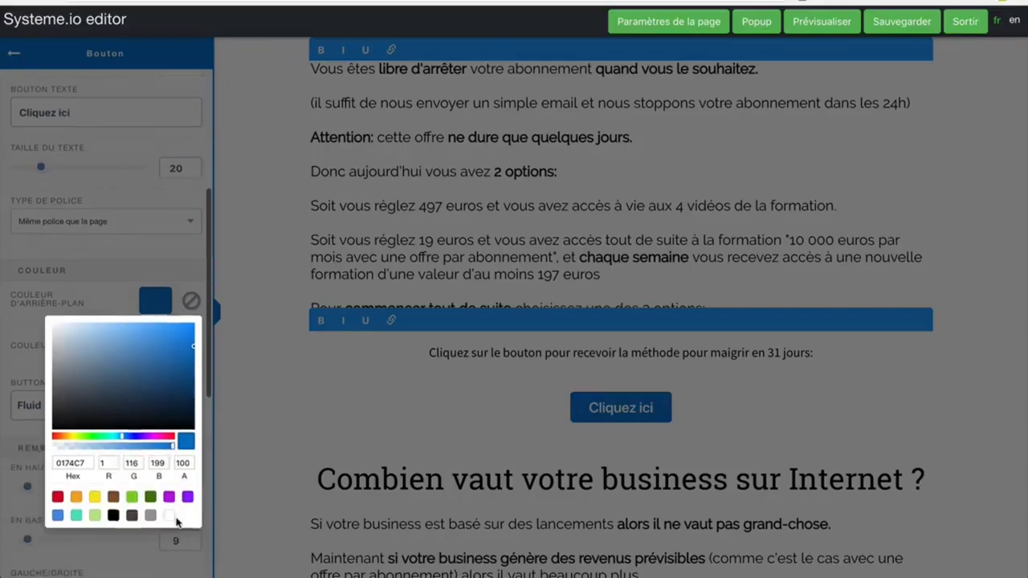
{"action": "left_click", "coordinate": [77, 482]}
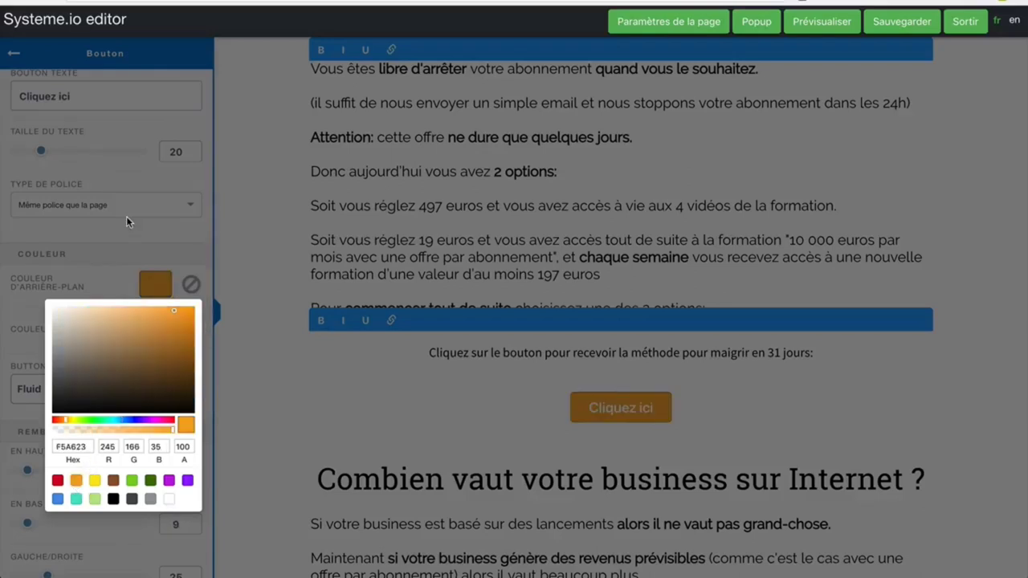
- Extend the orange button's label from "Cliquez ici" with the words "pour télécha"
{"action": "left_click", "coordinate": [100, 92]}
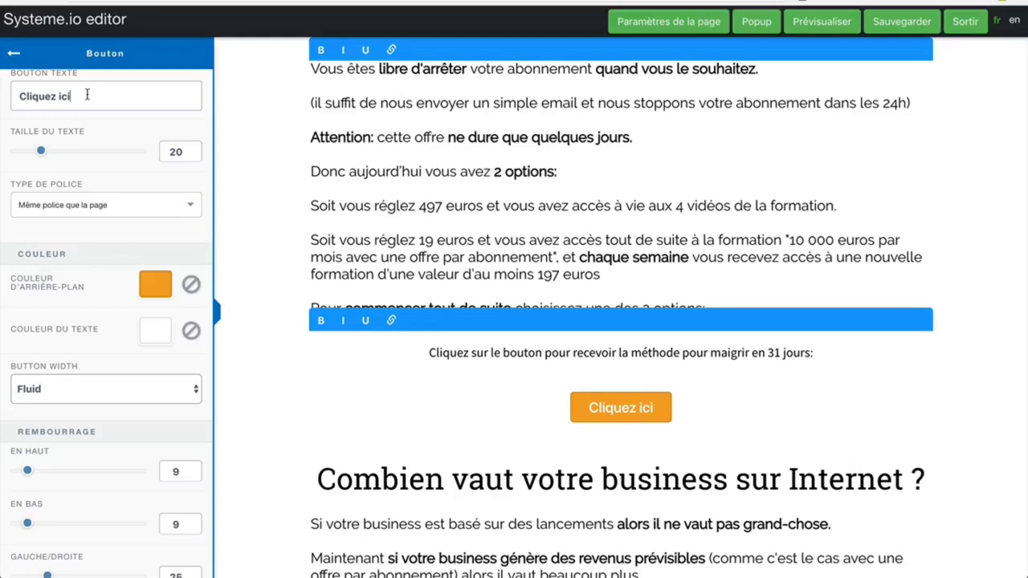
{"action": "type", "text": "pour télécha"}
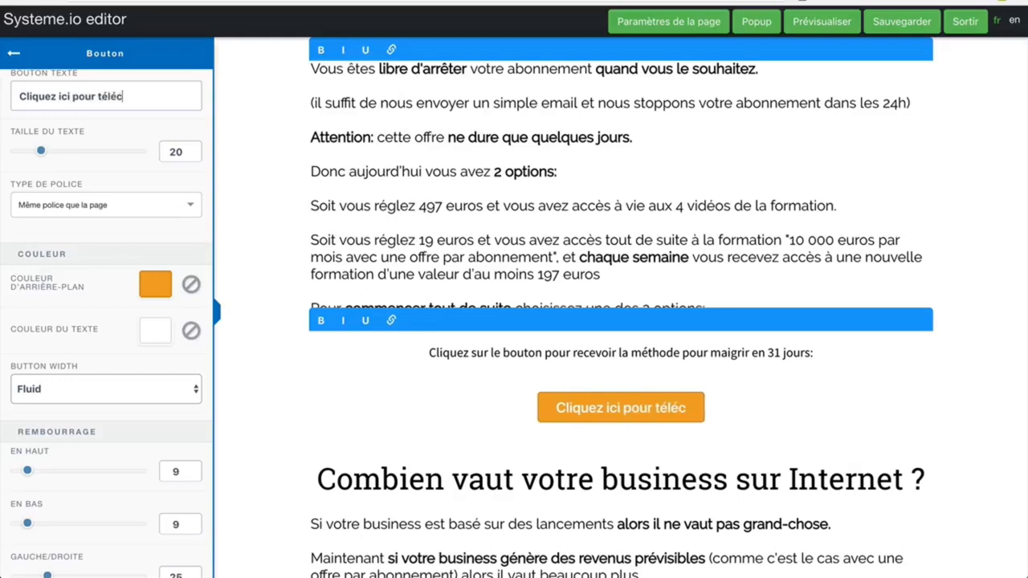